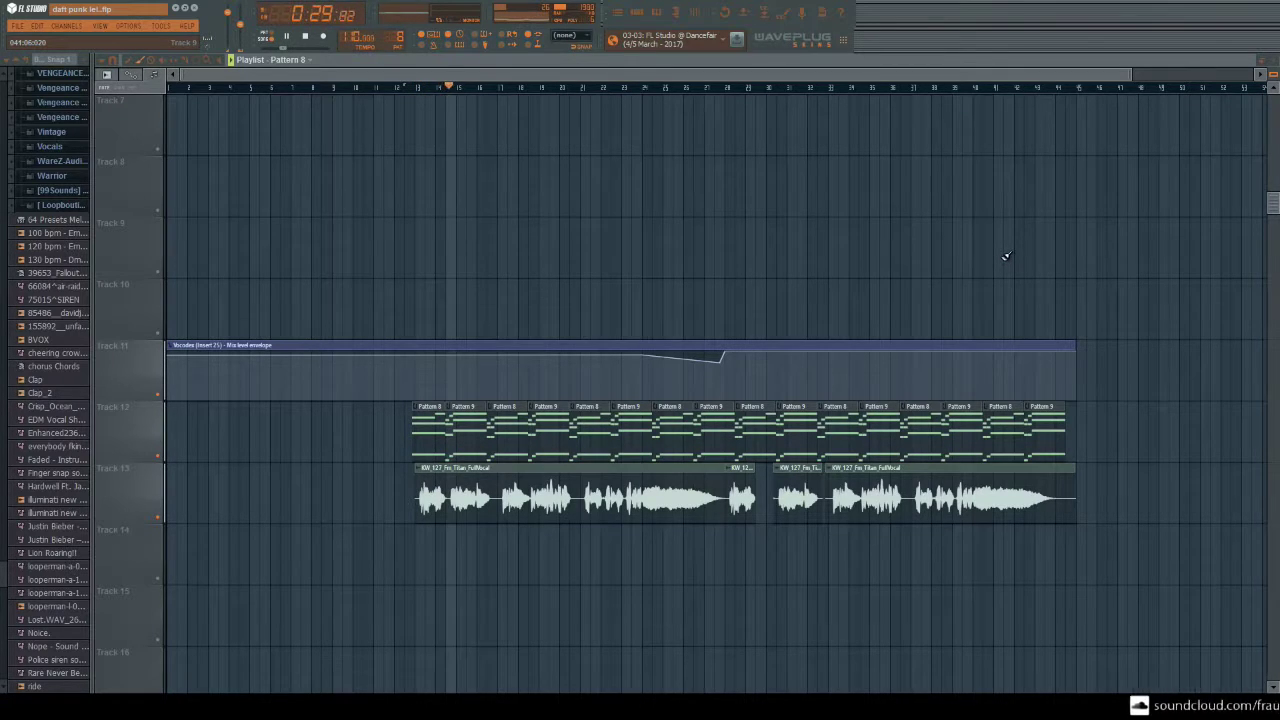
Stop playback and show the Mixer on Insert 25 with its Vocodex effect chain
key(space)
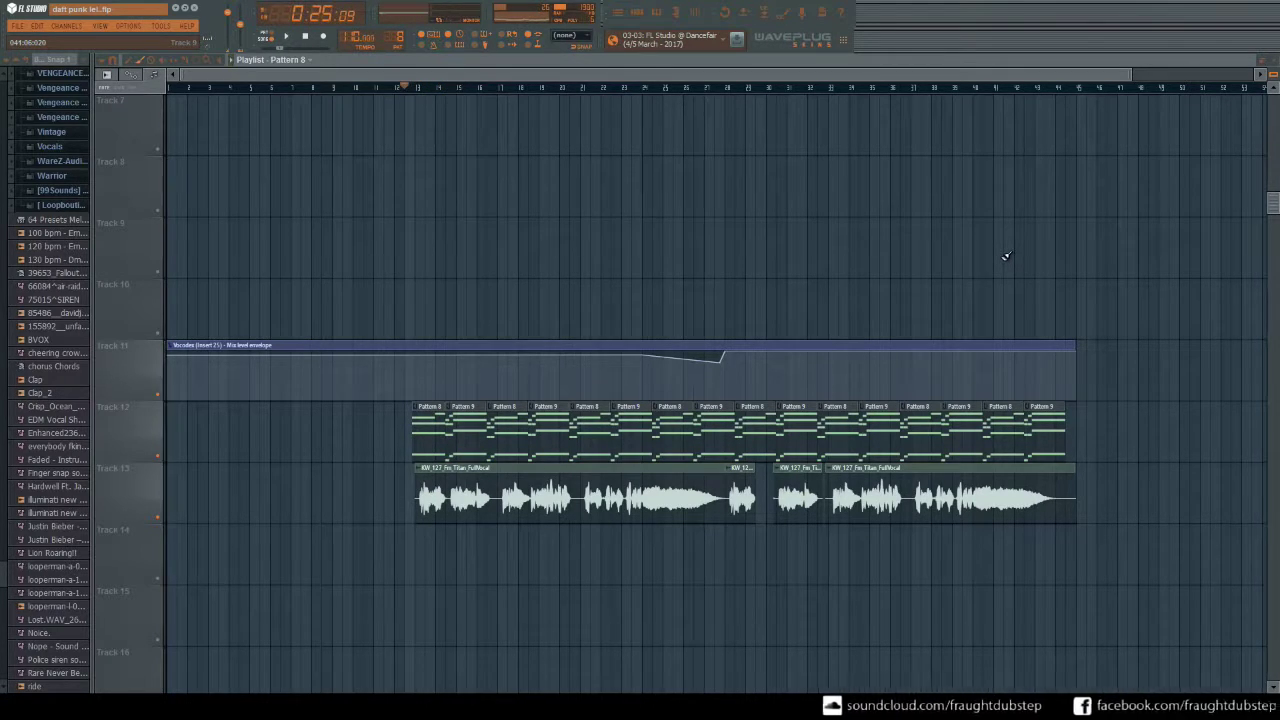
click(700, 16)
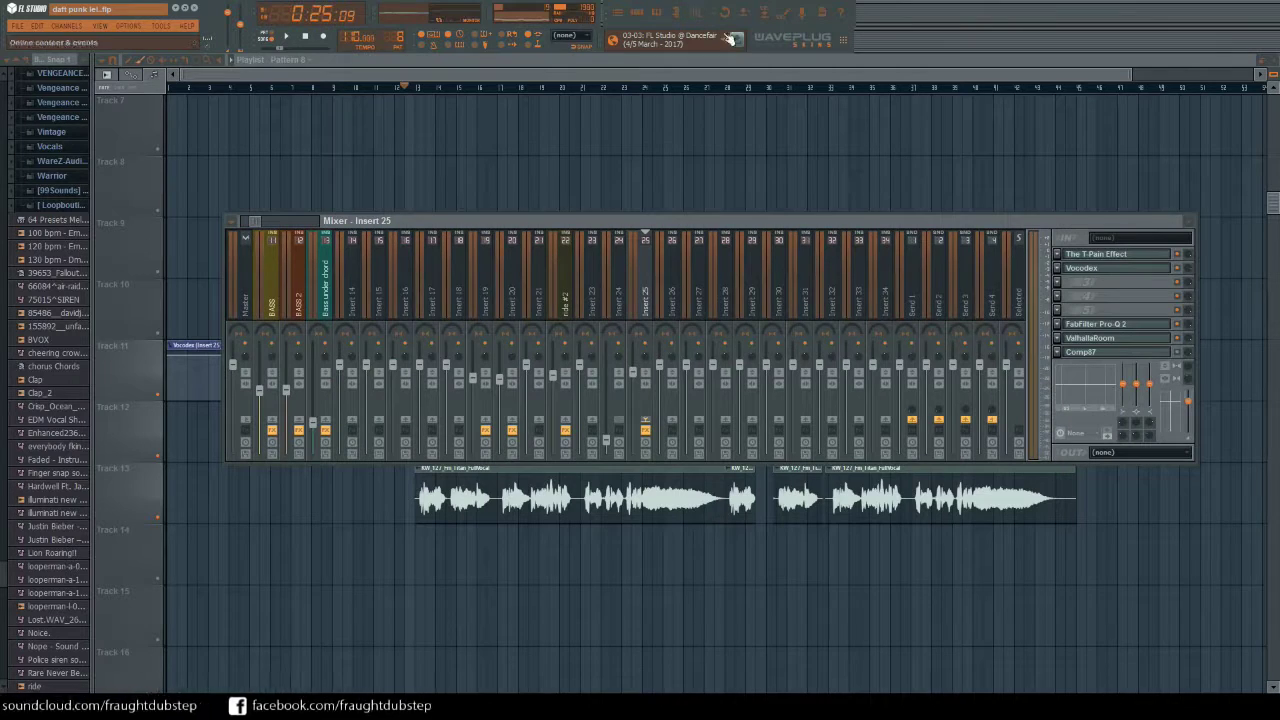
Inspect Insert 25's Vocodex window, then close Vocodex and the Mixer to reveal the playlist
click(1090, 270)
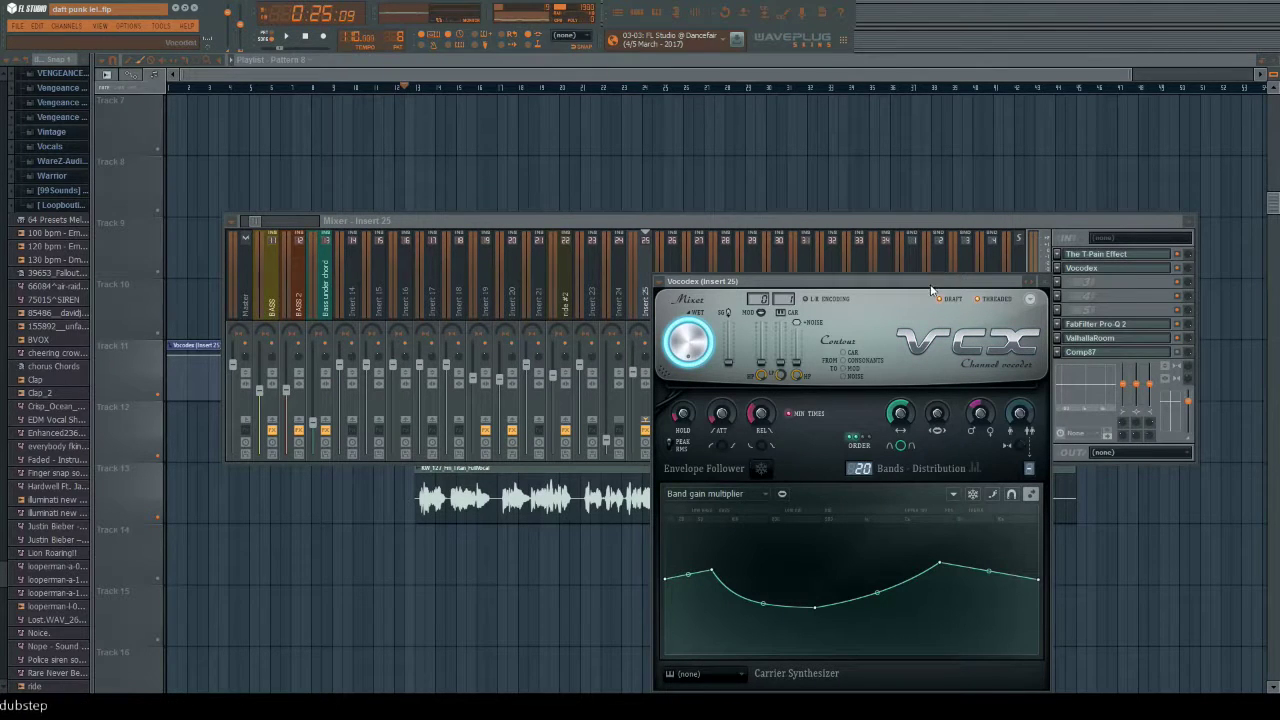
drag(930, 290, 841, 174)
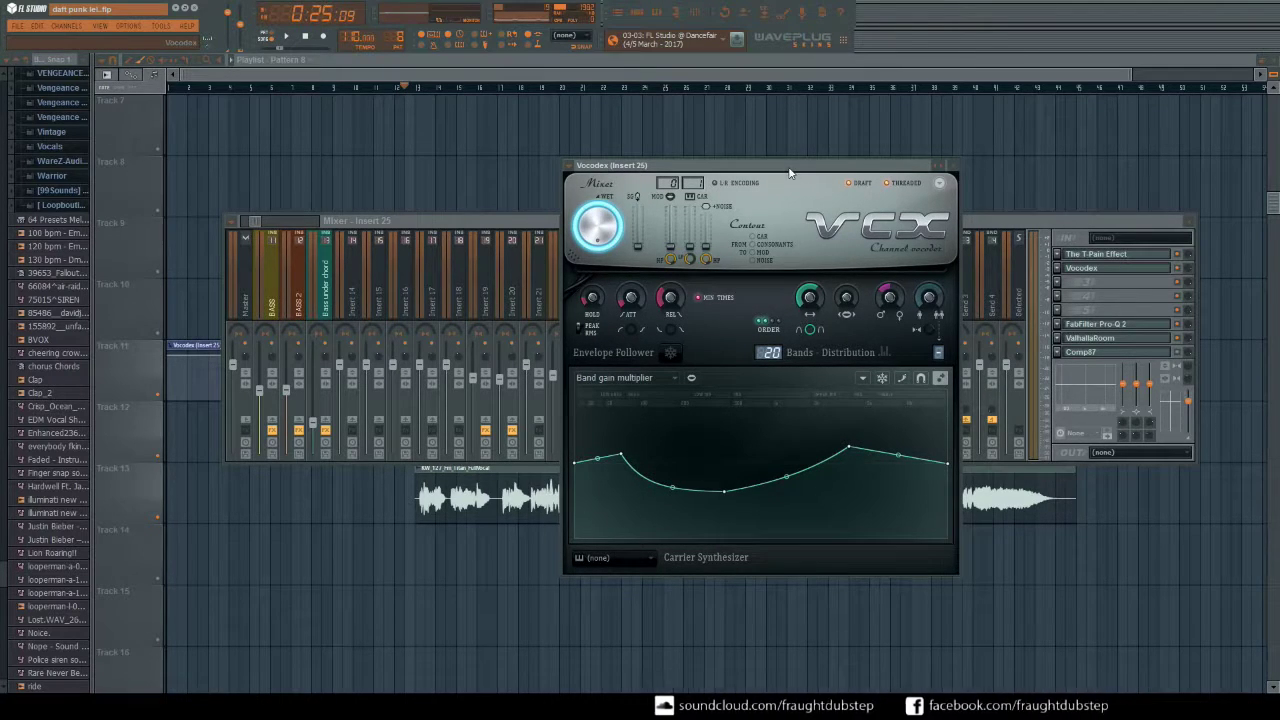
drag(792, 176, 825, 256)
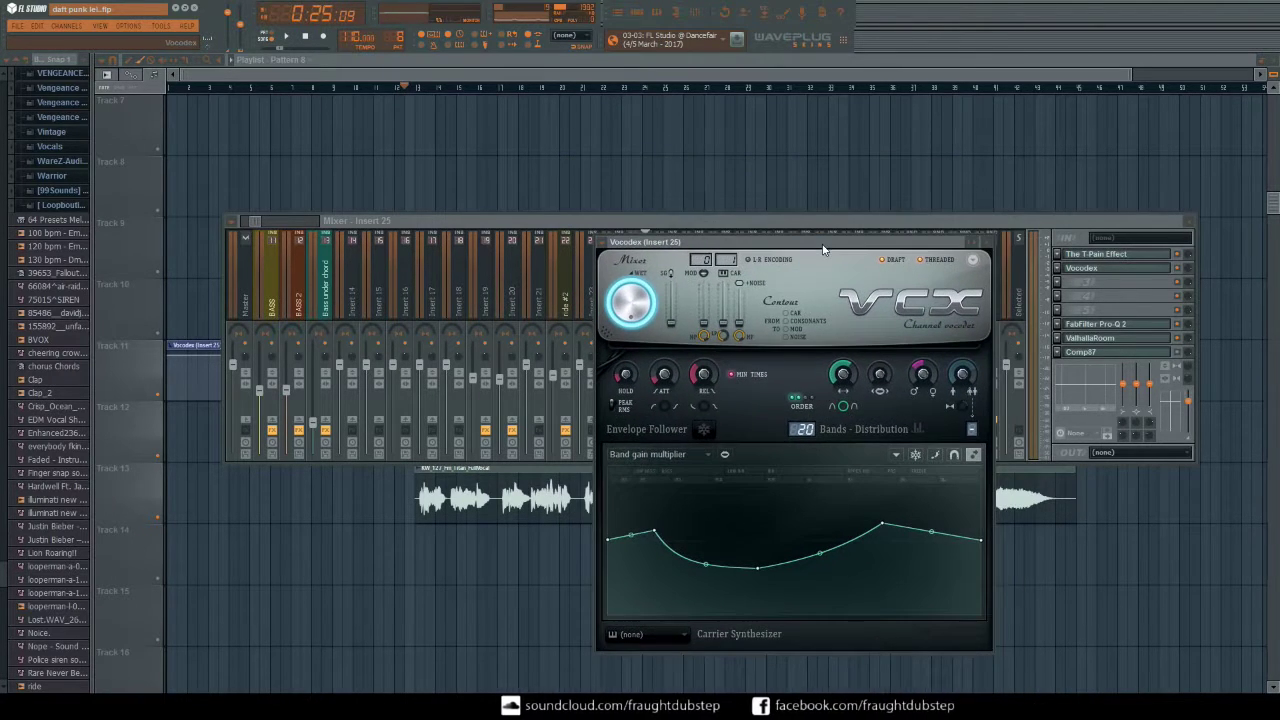
click(993, 250)
key(F9)
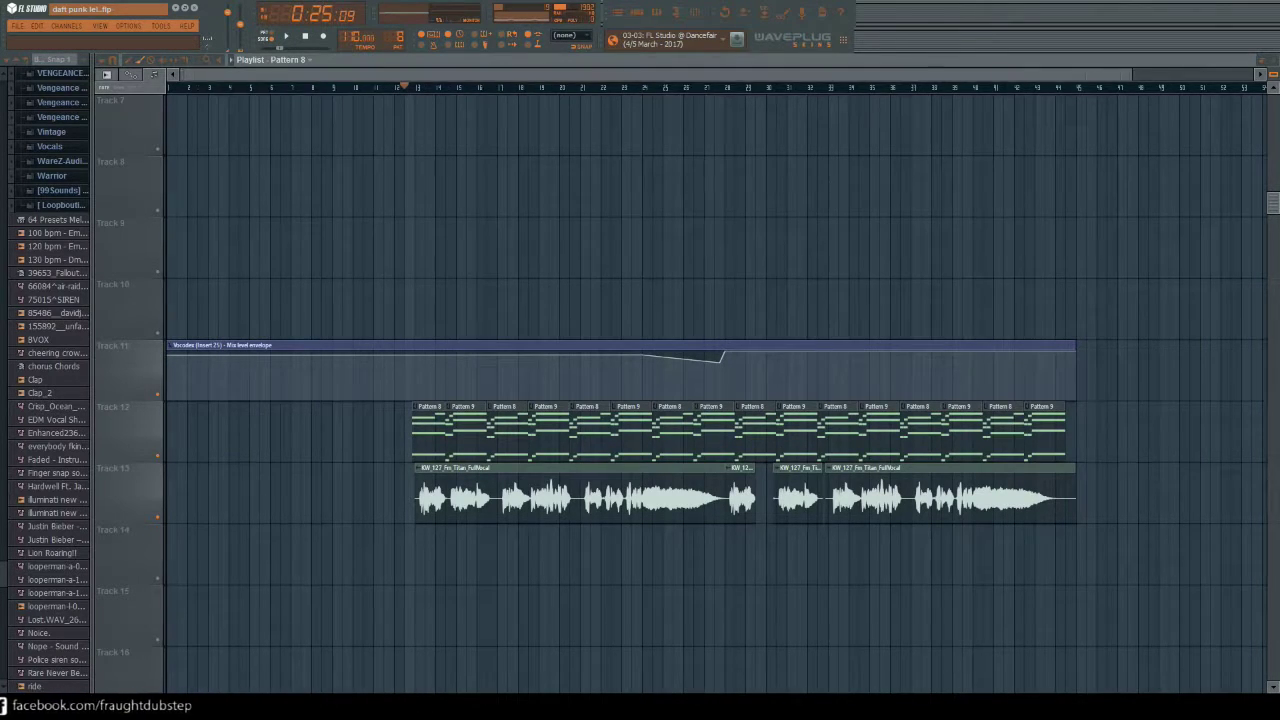
scroll(487, 83, up, 4)
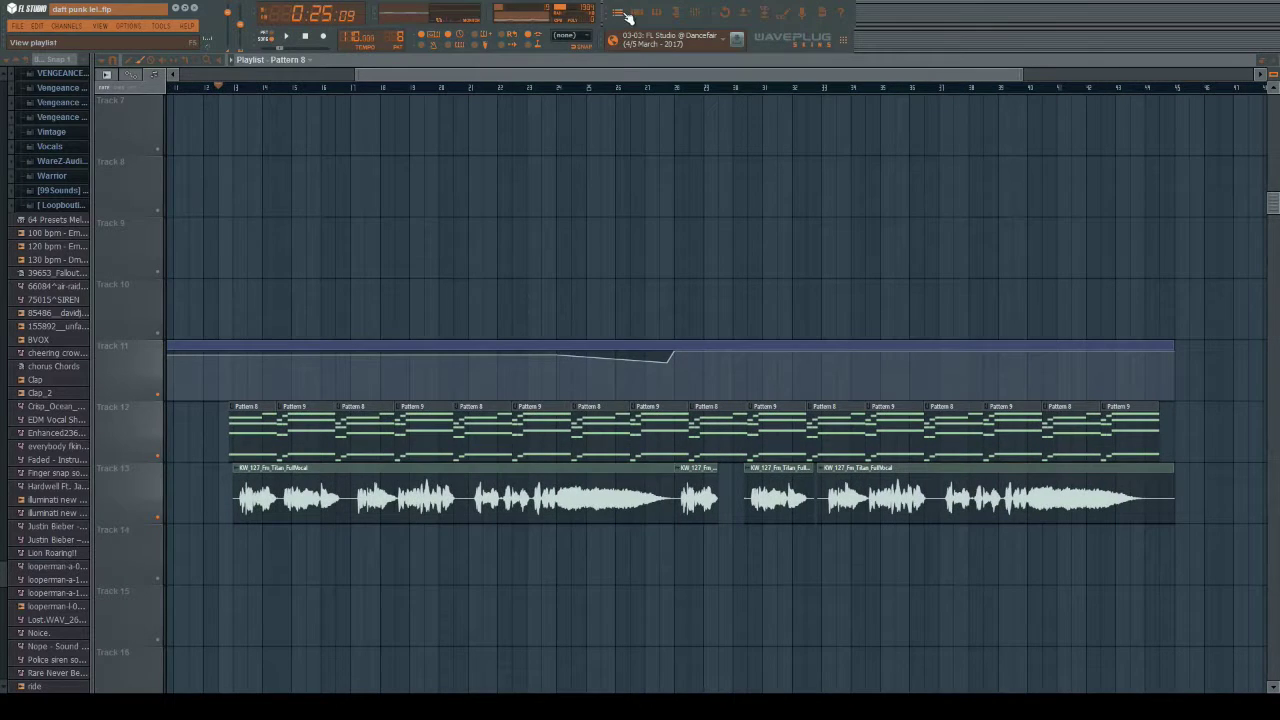
click(643, 11)
click(643, 11)
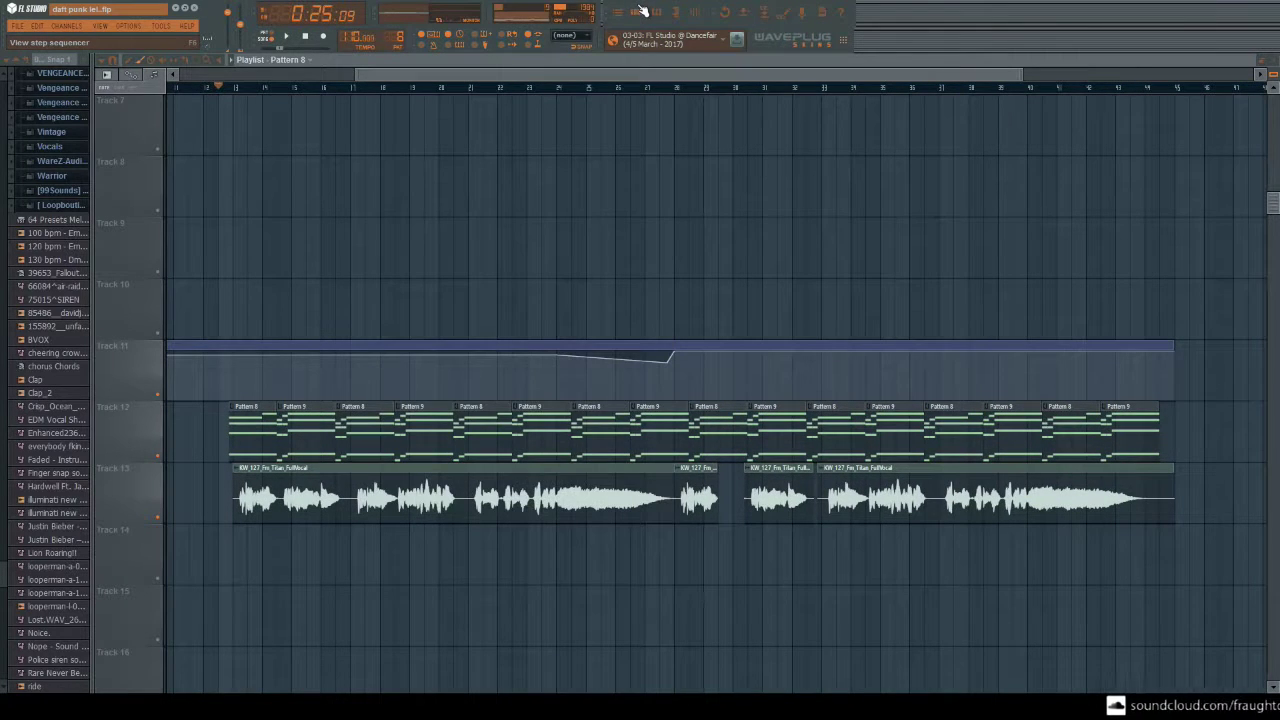
click(643, 11)
drag(534, 342, 527, 169)
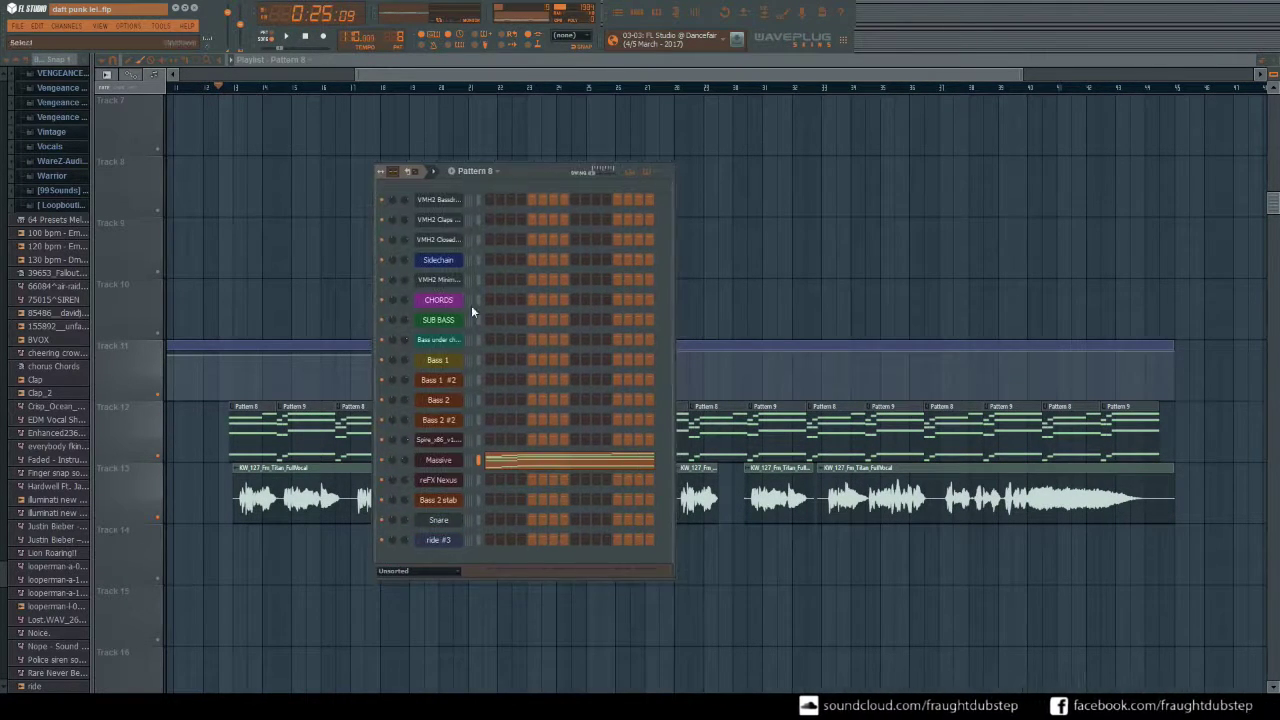
click(440, 461)
drag(612, 258, 627, 168)
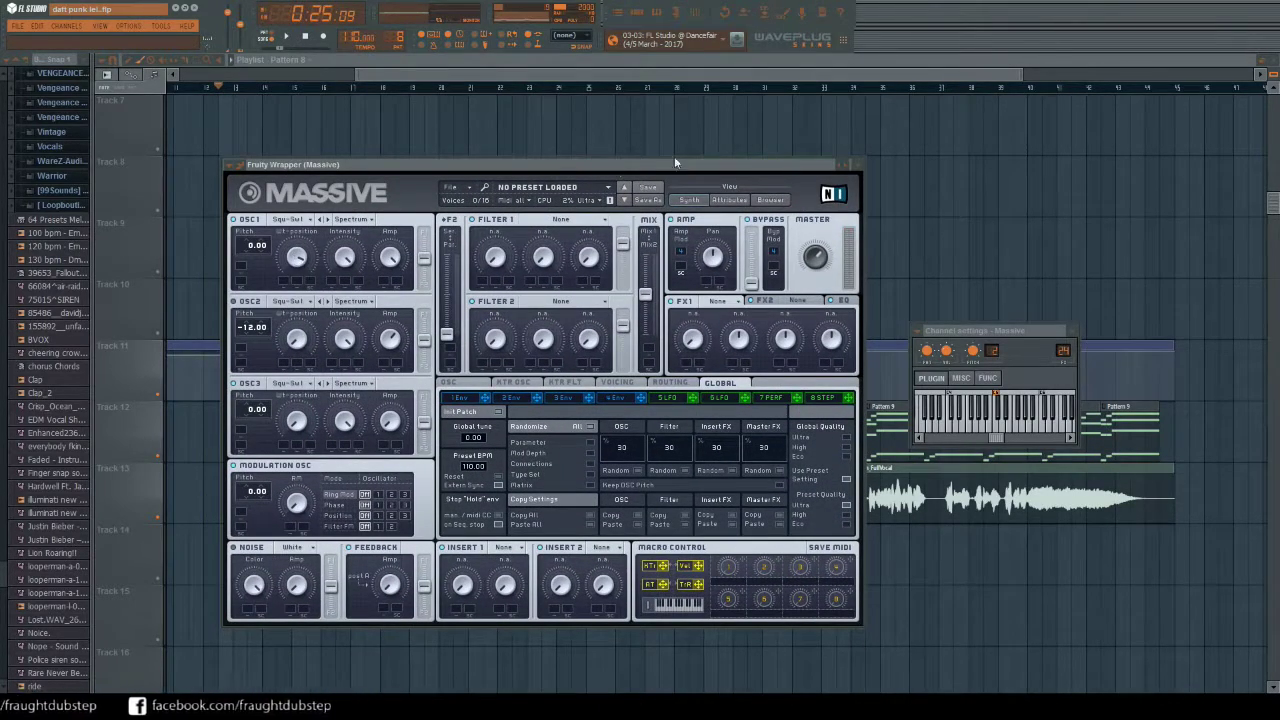
click(856, 164)
click(1068, 332)
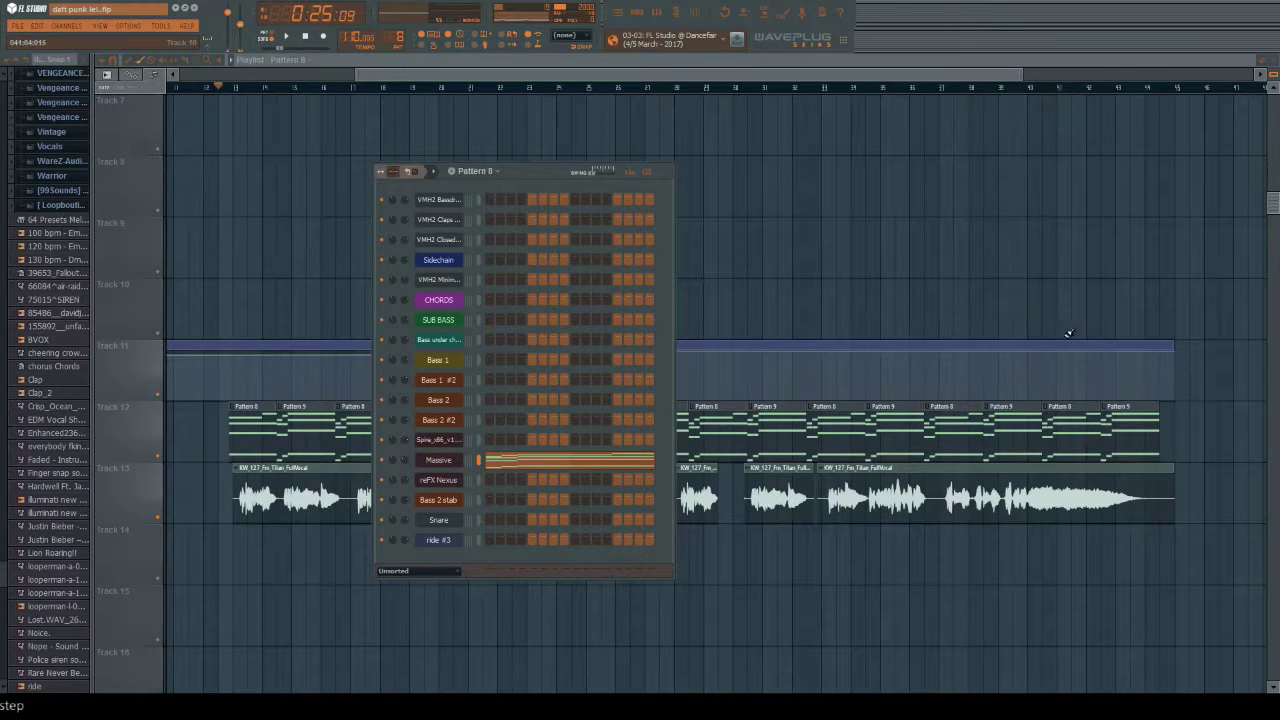
drag(533, 180, 396, 165)
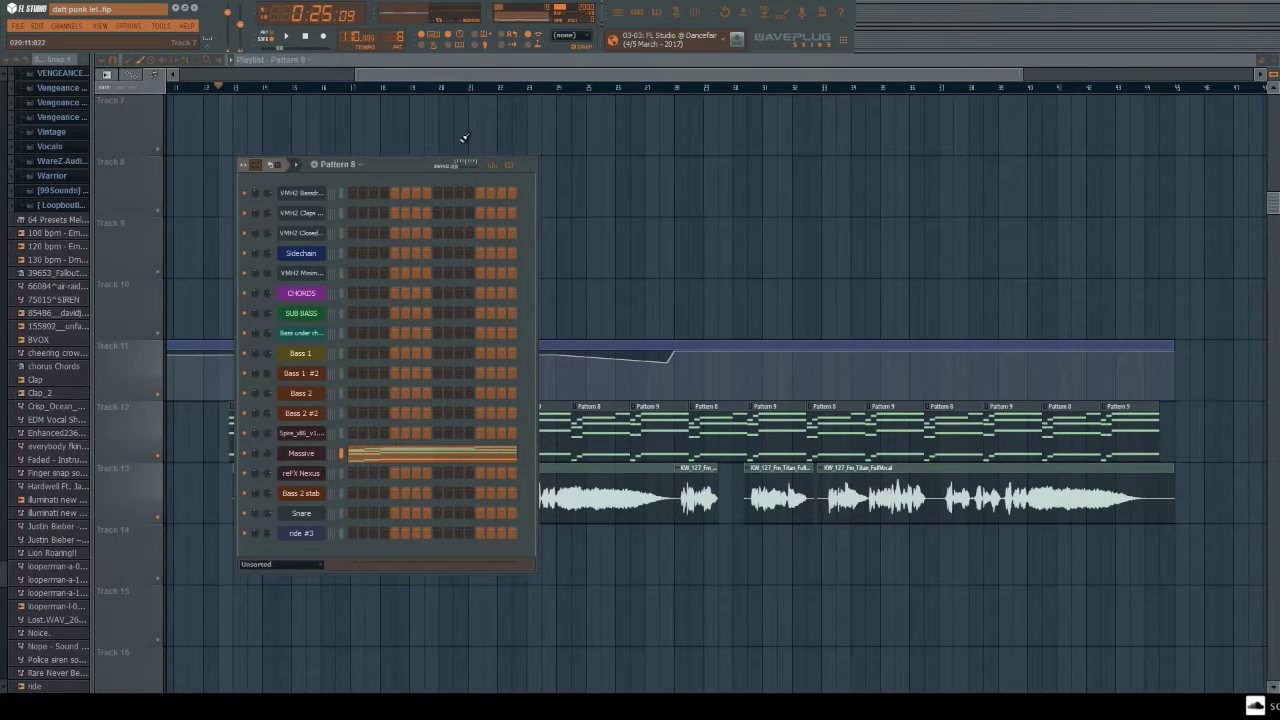
key(F6)
Trace the vocal clip's channel to mixer Insert 25, then return the playlist to the front
scroll(343, 512, down, 1)
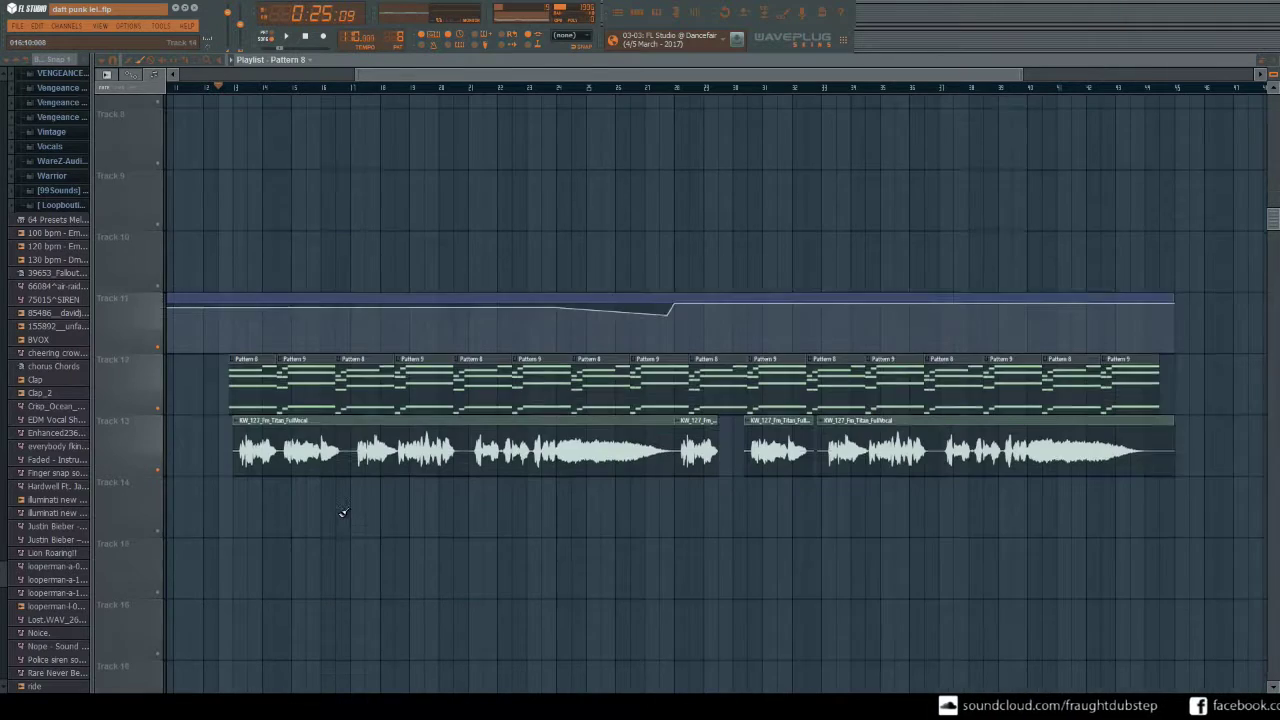
scroll(343, 512, down, 2)
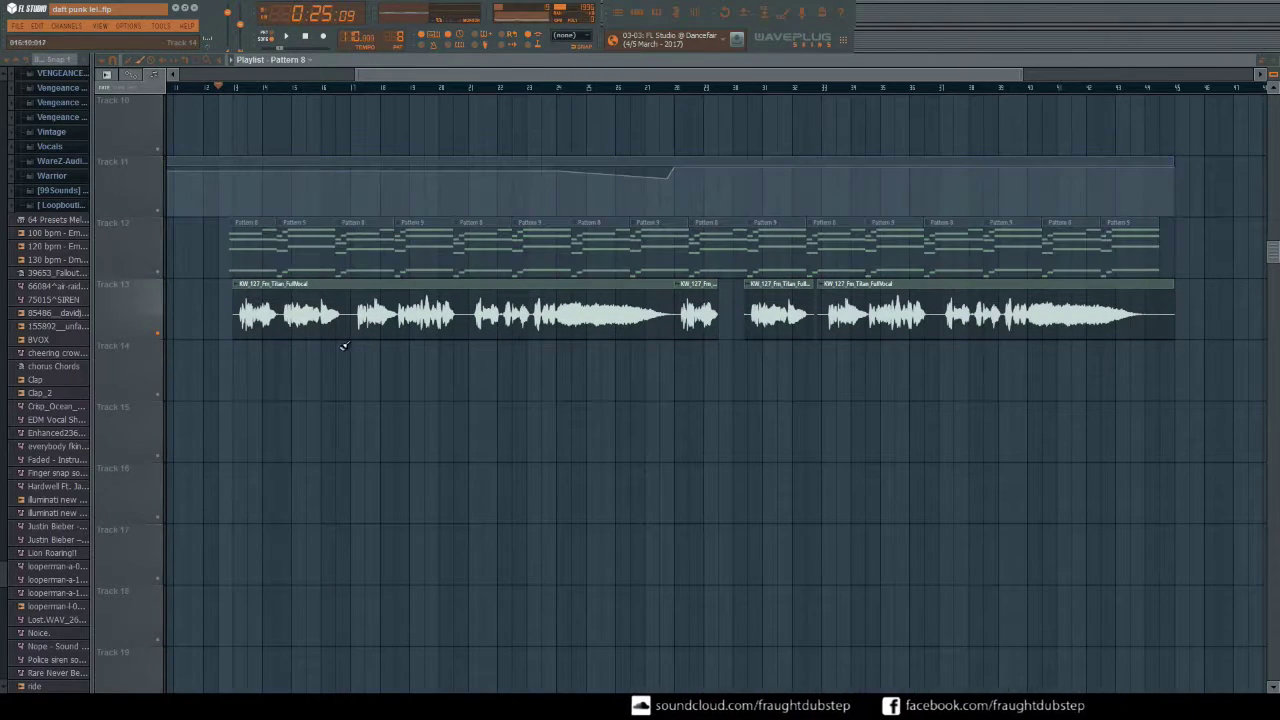
double_click(308, 310)
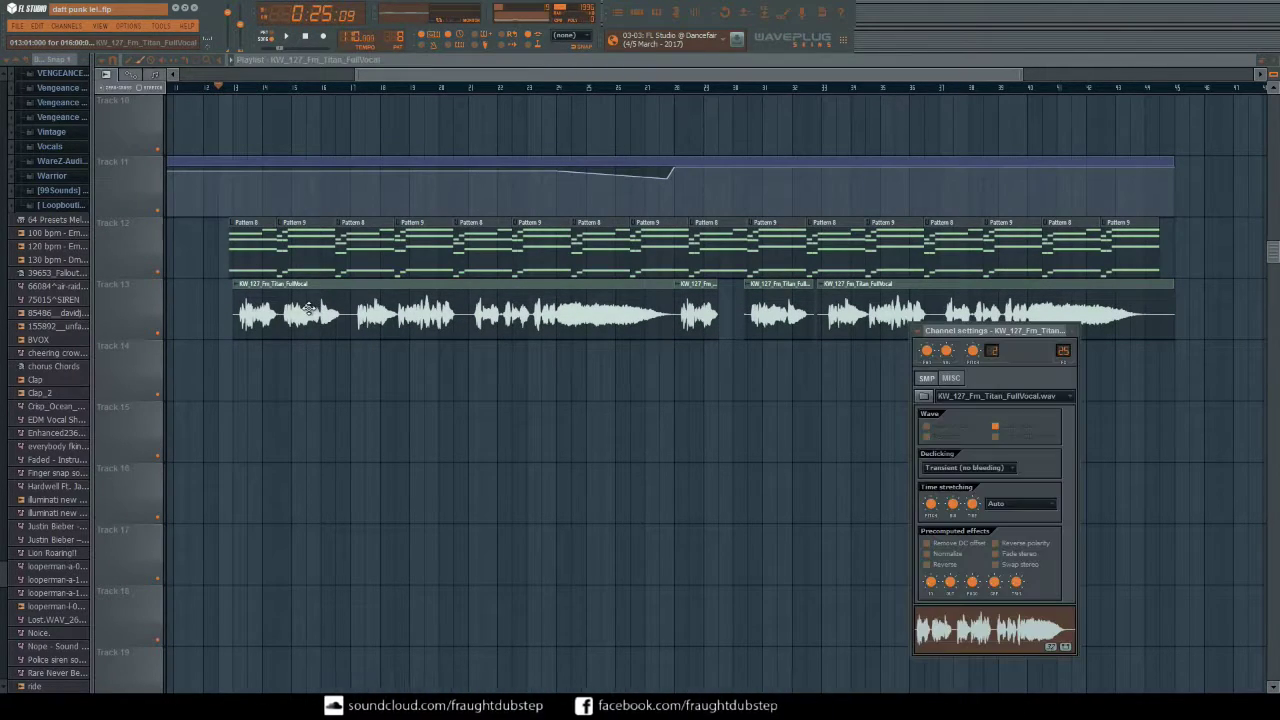
double_click(1063, 351)
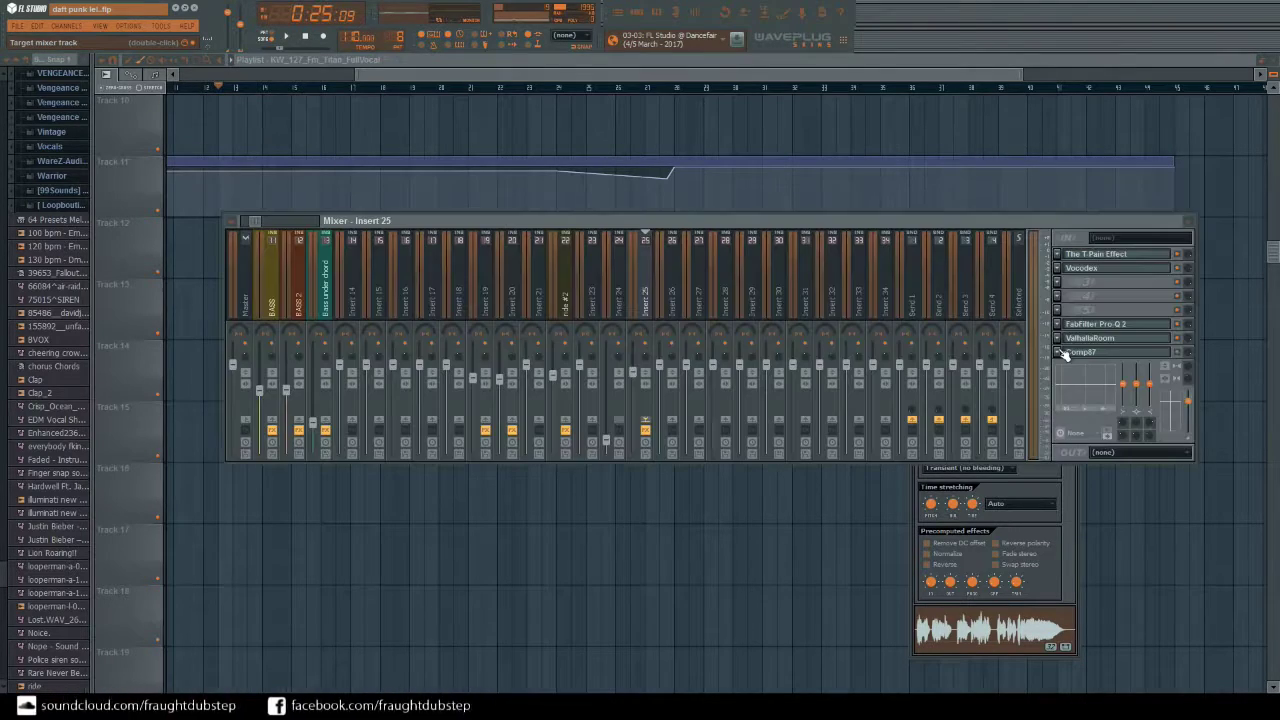
drag(1020, 220, 983, 357)
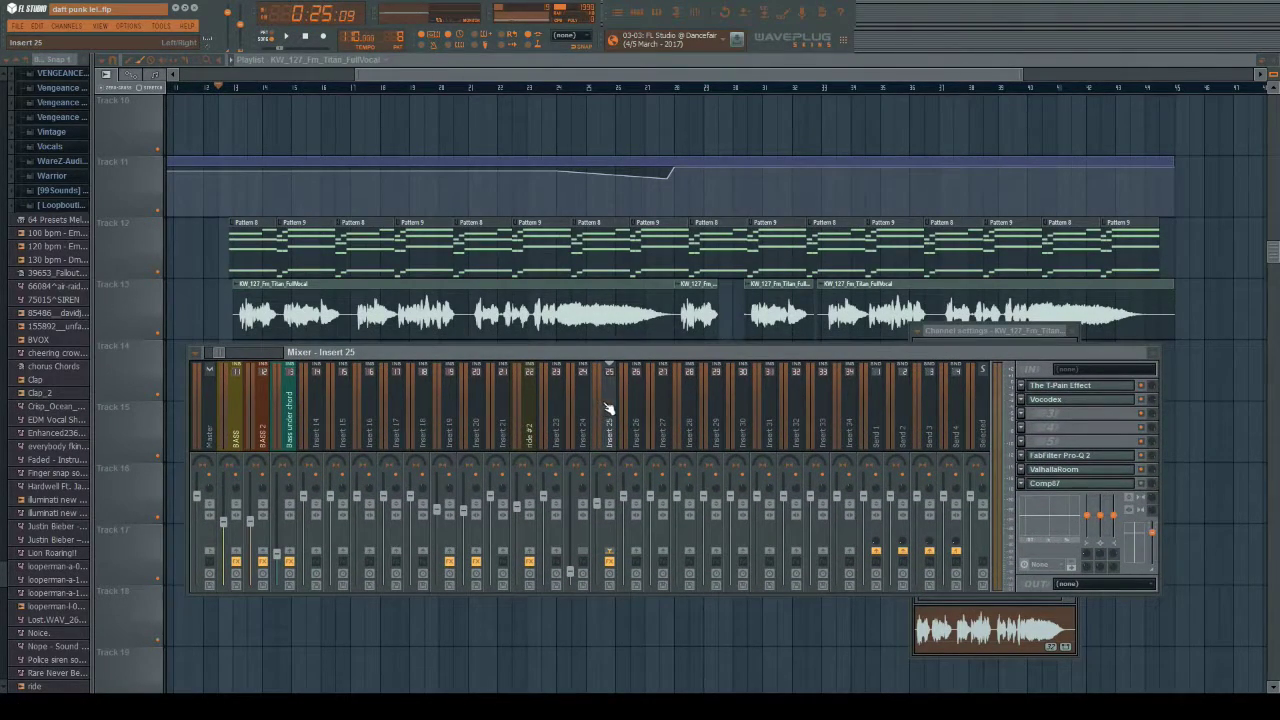
drag(291, 353, 313, 344)
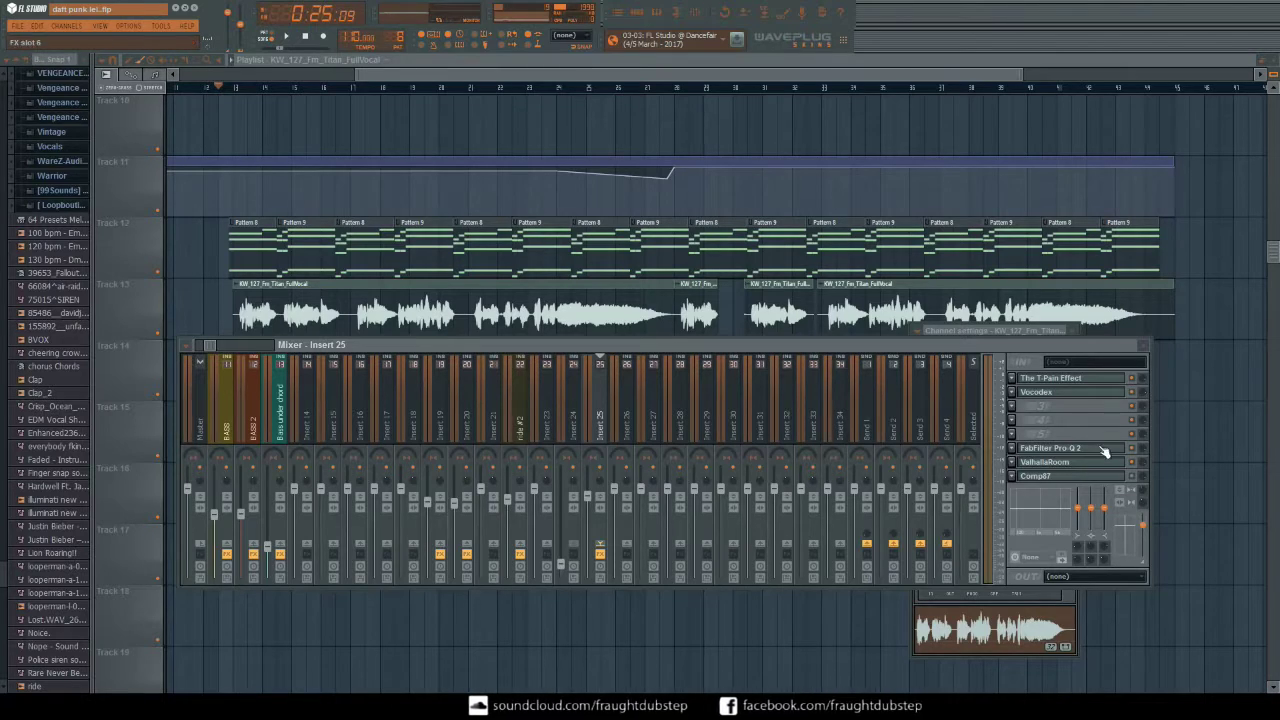
drag(1077, 342, 1058, 294)
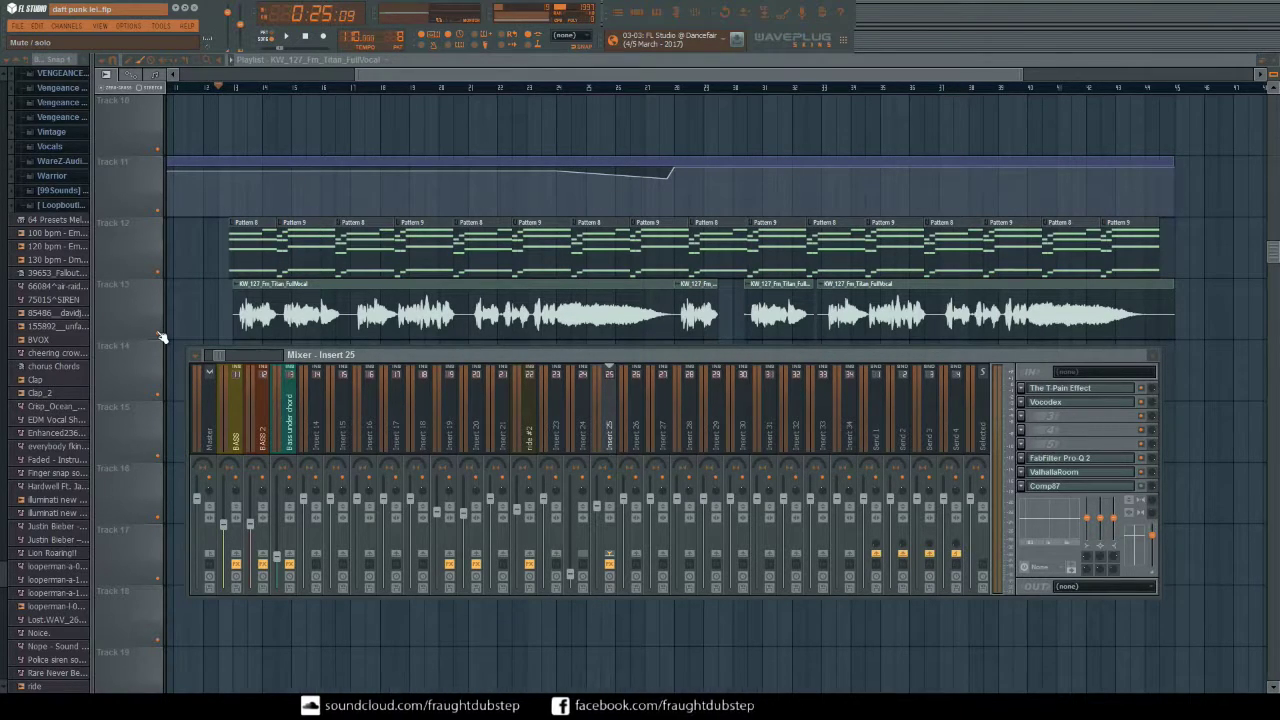
click(386, 108)
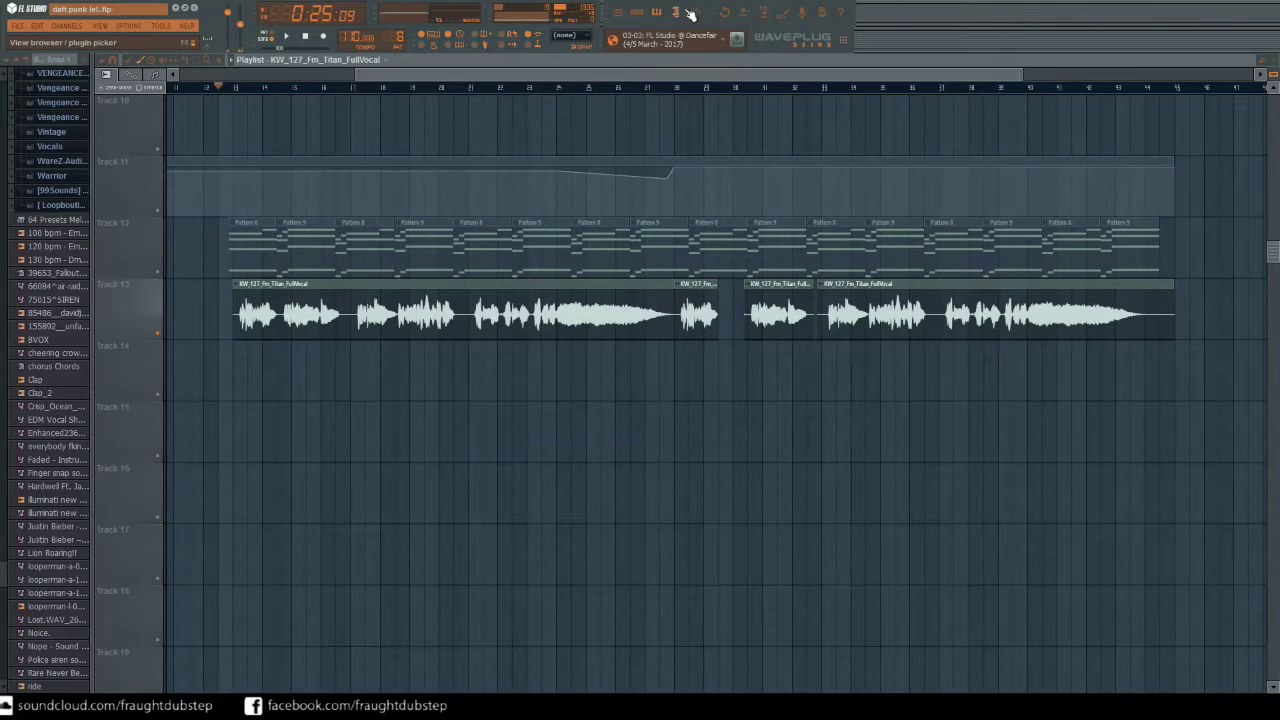
Play the vocoded vocal with the Mixer showing, then stop and hide the Mixer
key(F9)
key(space)
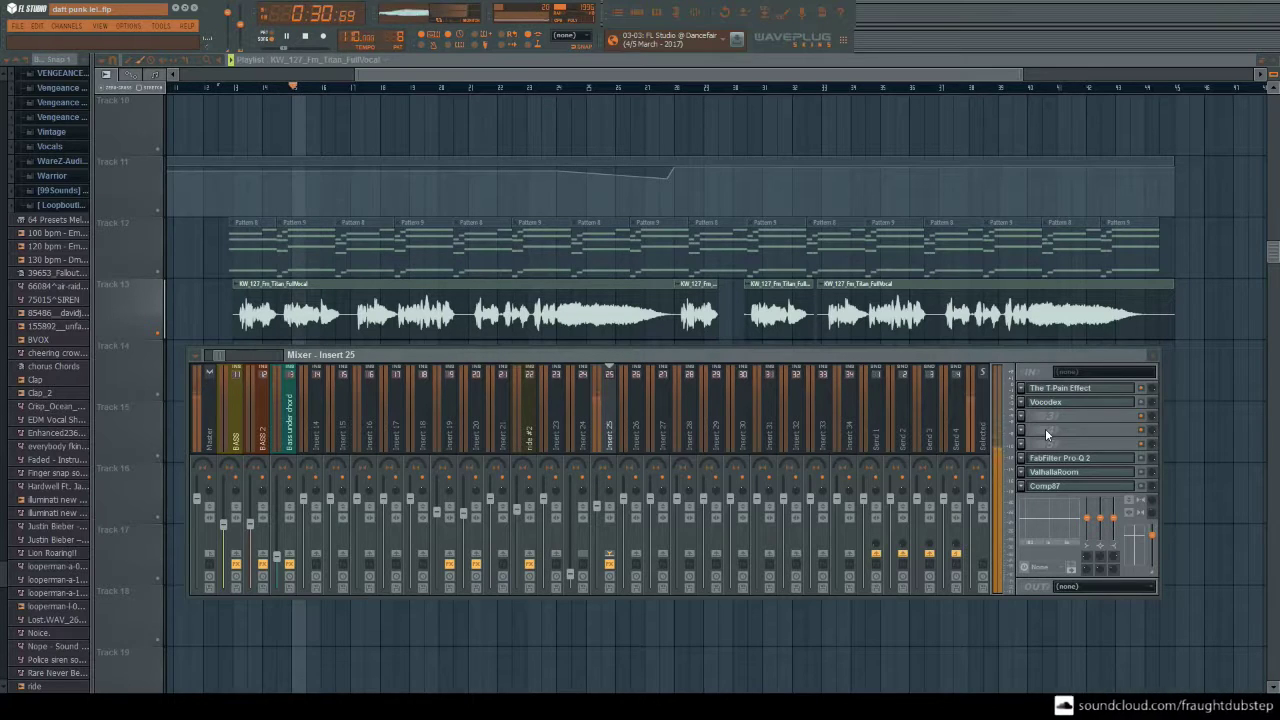
key(space)
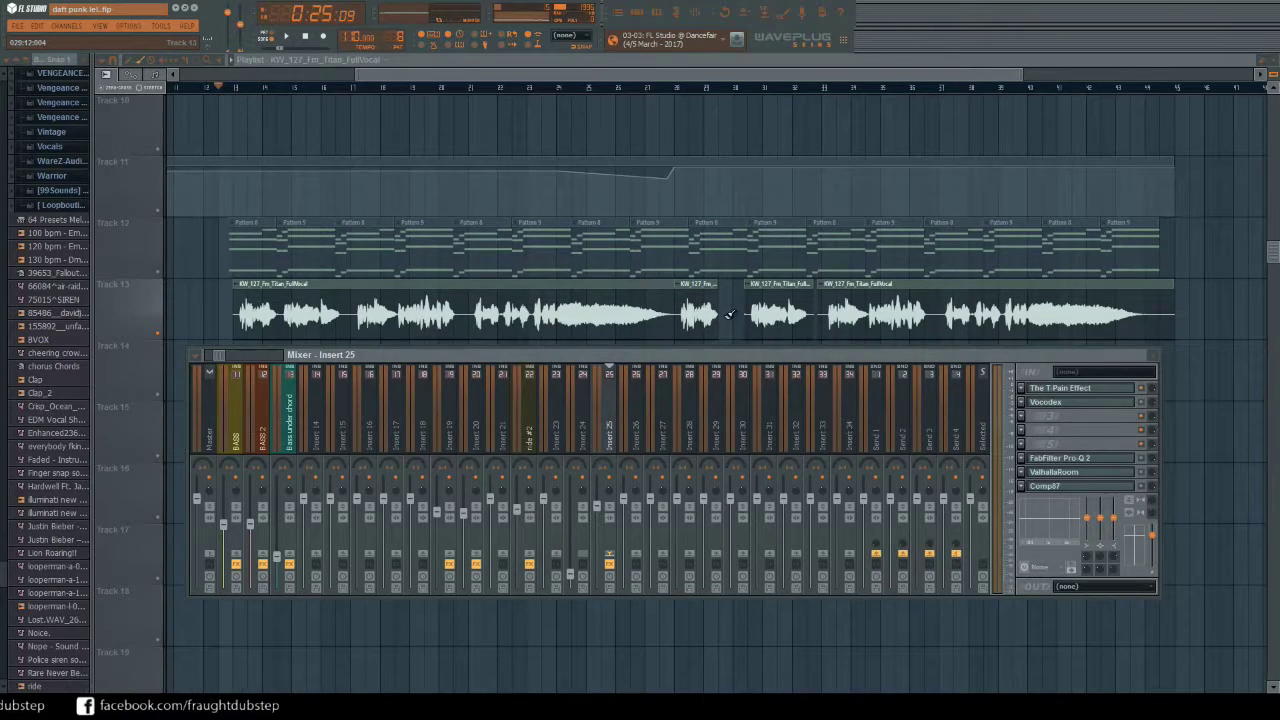
key(F9)
Show all channels in the Channel Rack and open the Massive synth with its mixer track
click(637, 15)
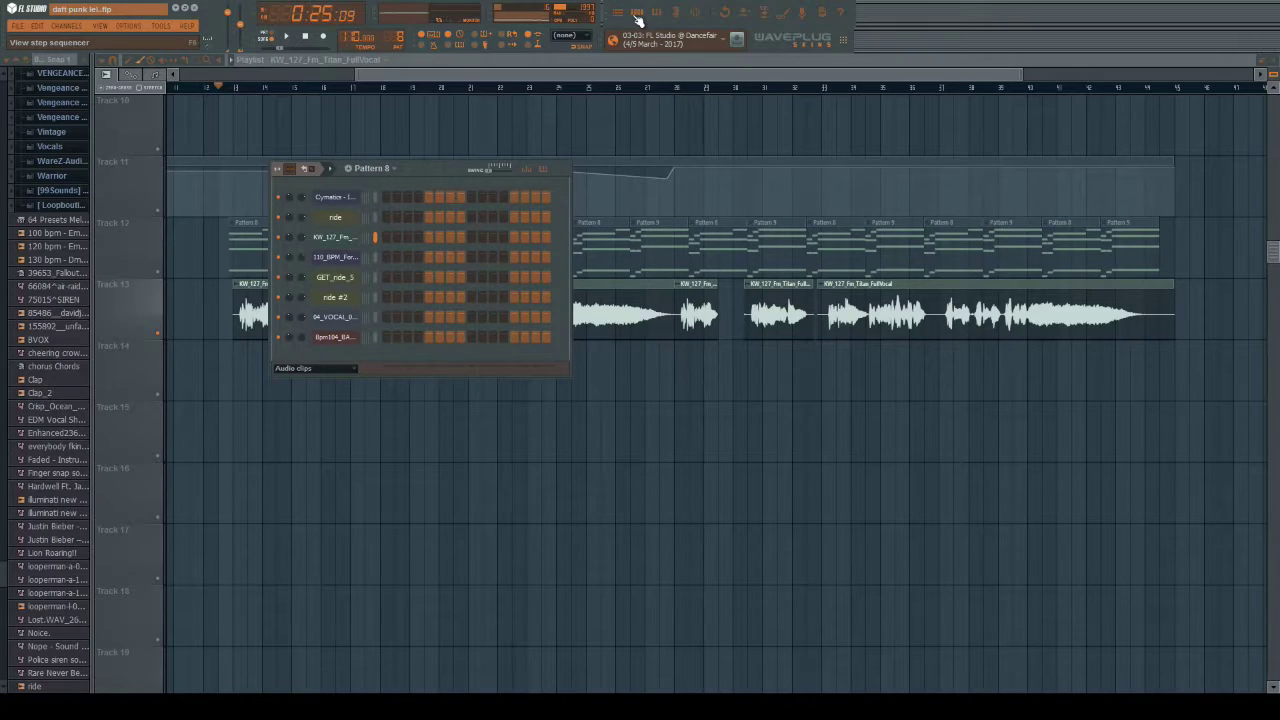
click(314, 368)
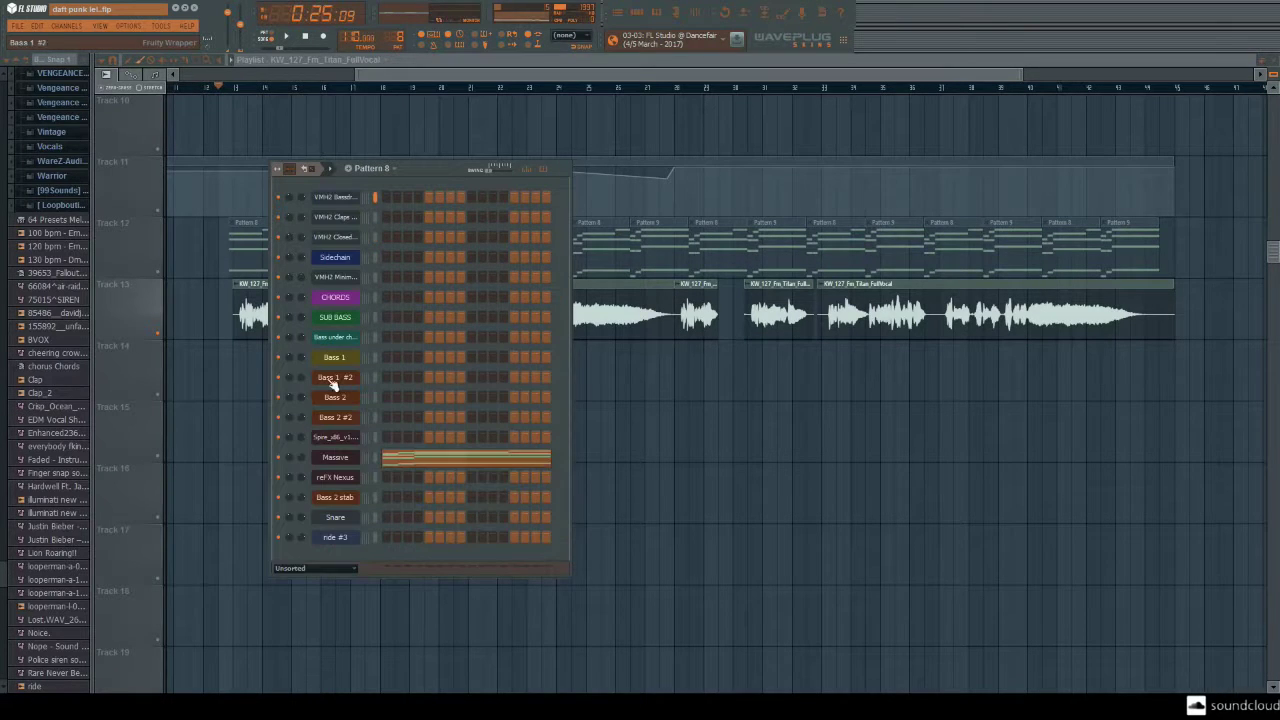
click(340, 460)
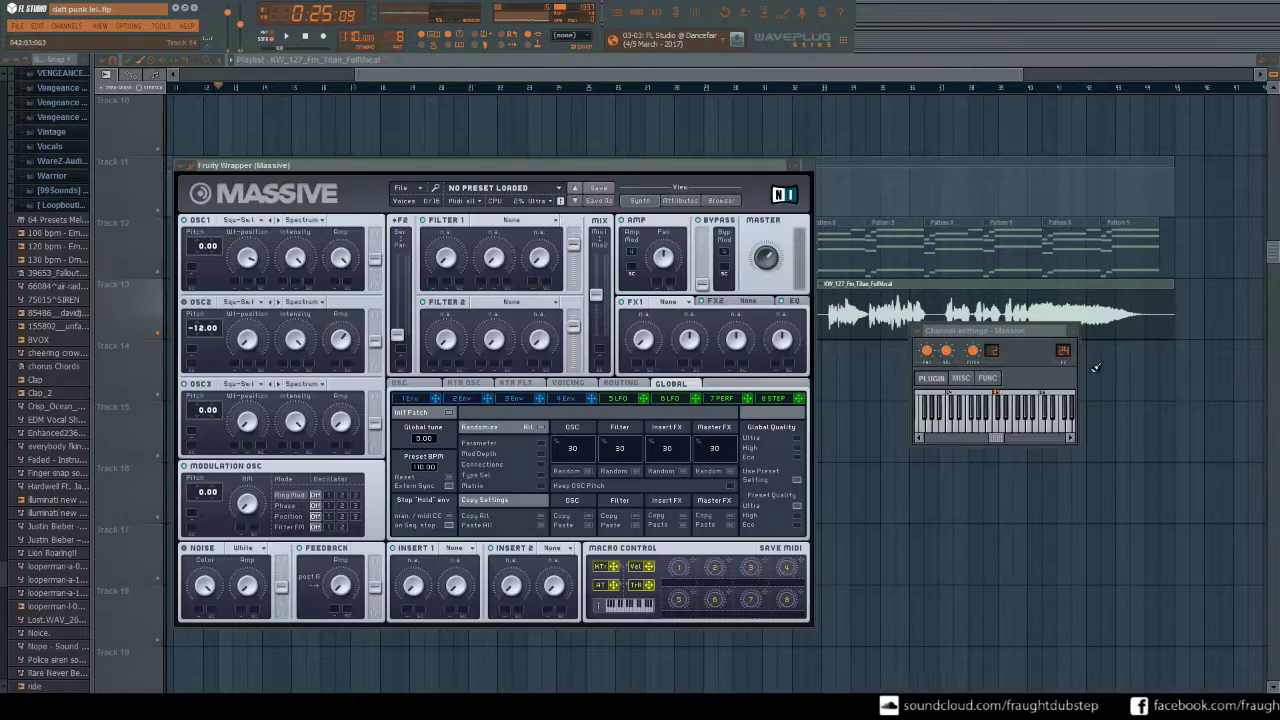
double_click(1064, 351)
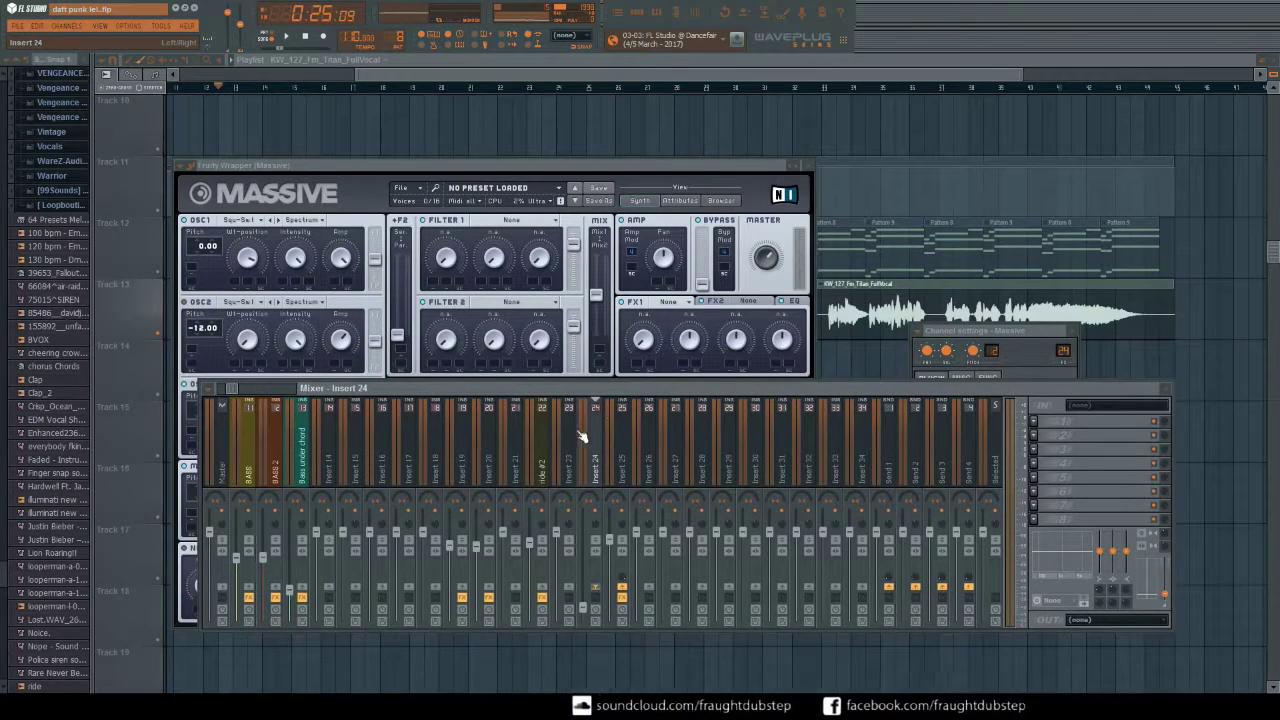
Check Insert 25's effects, lower Insert 24 to about 15% (-27.4 dB), and bring Massive forward
click(622, 447)
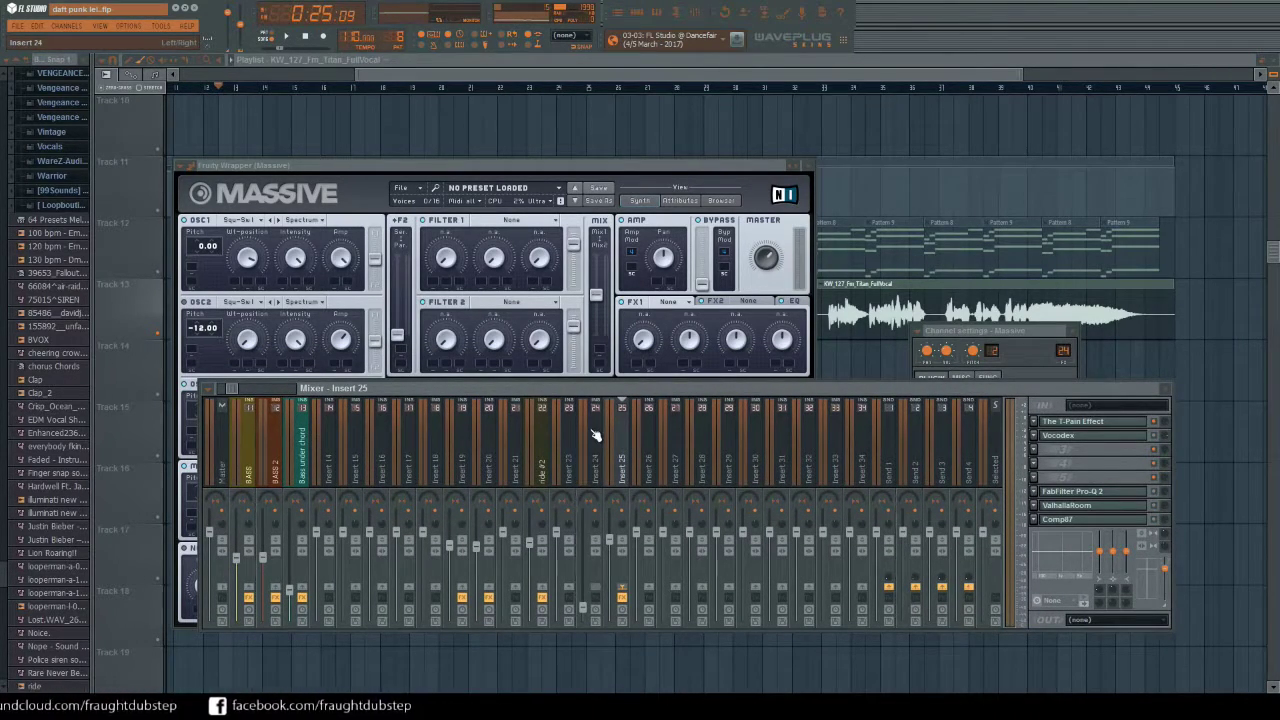
click(595, 445)
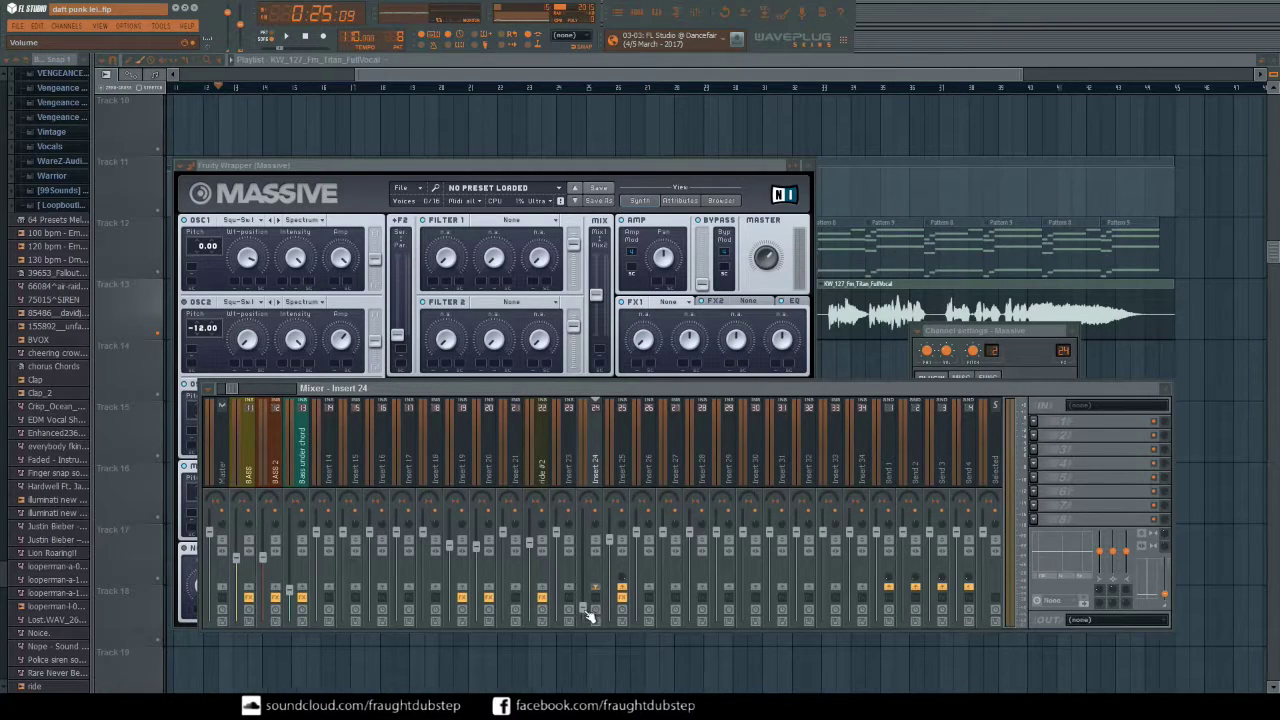
drag(581, 612, 583, 616)
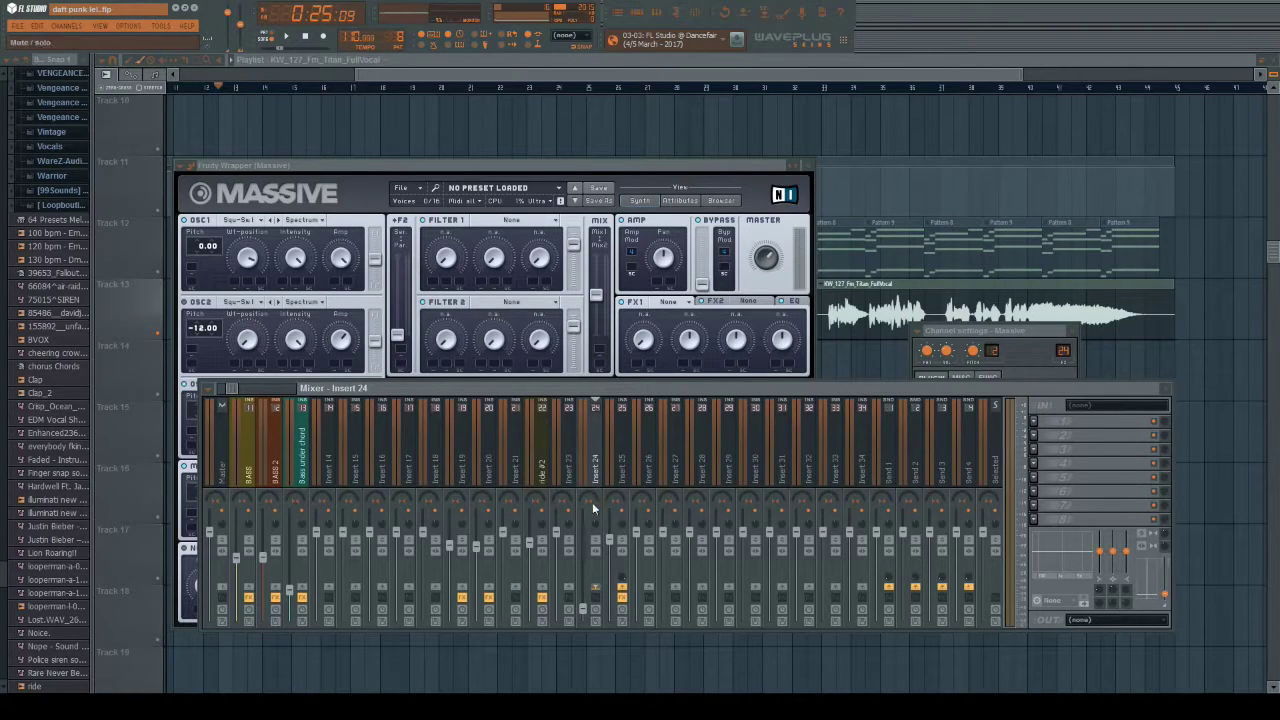
drag(569, 169, 607, 165)
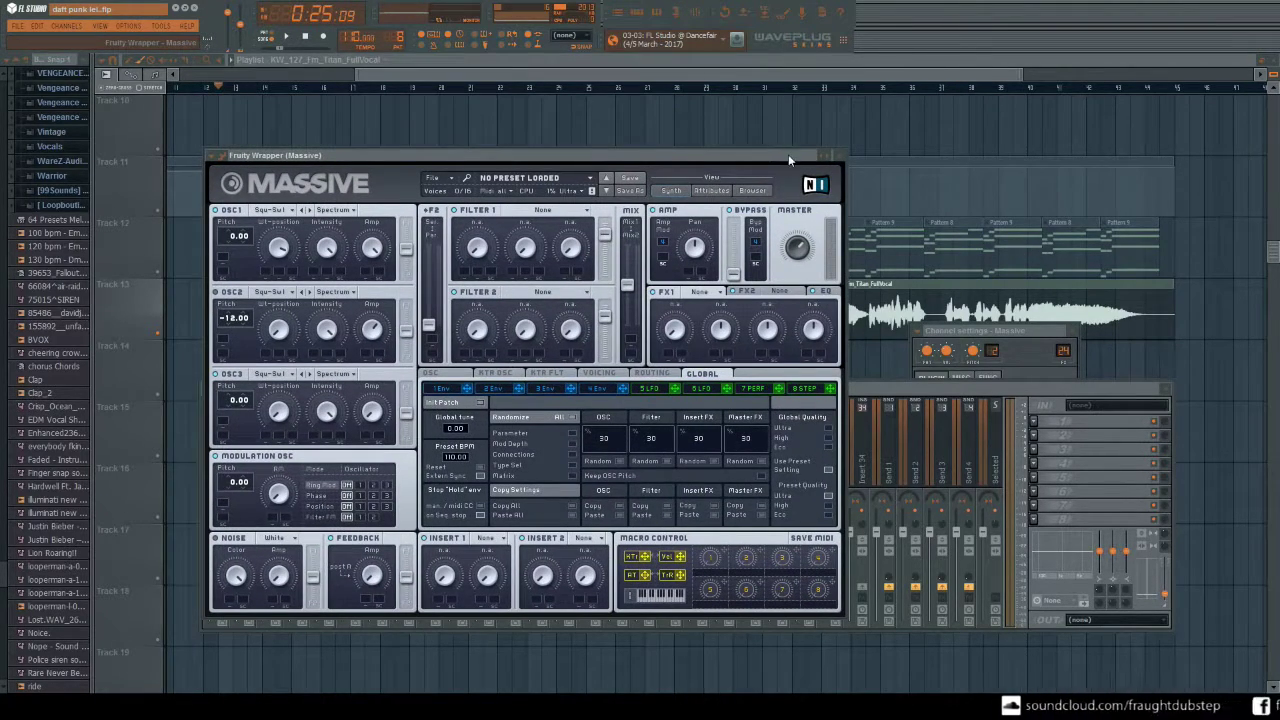
drag(788, 154, 776, 170)
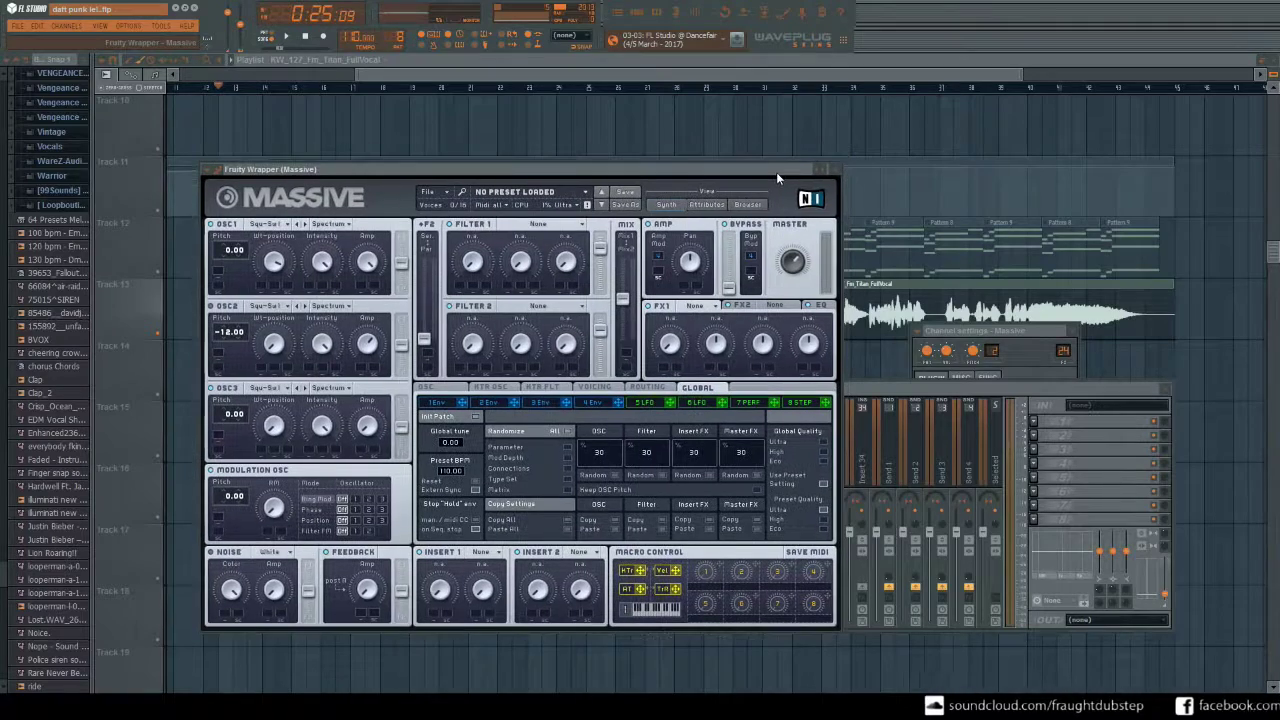
Close Massive, select Insert 25 and open its 20-band Vocodex window
click(829, 169)
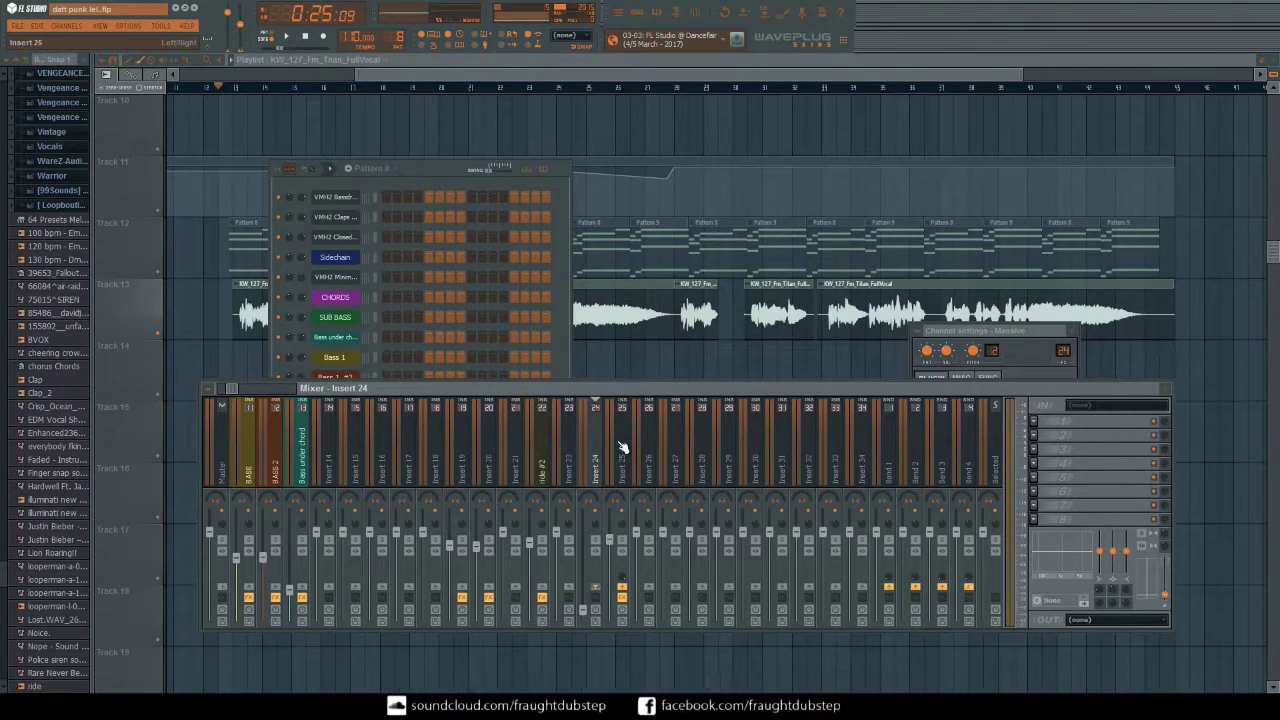
click(622, 450)
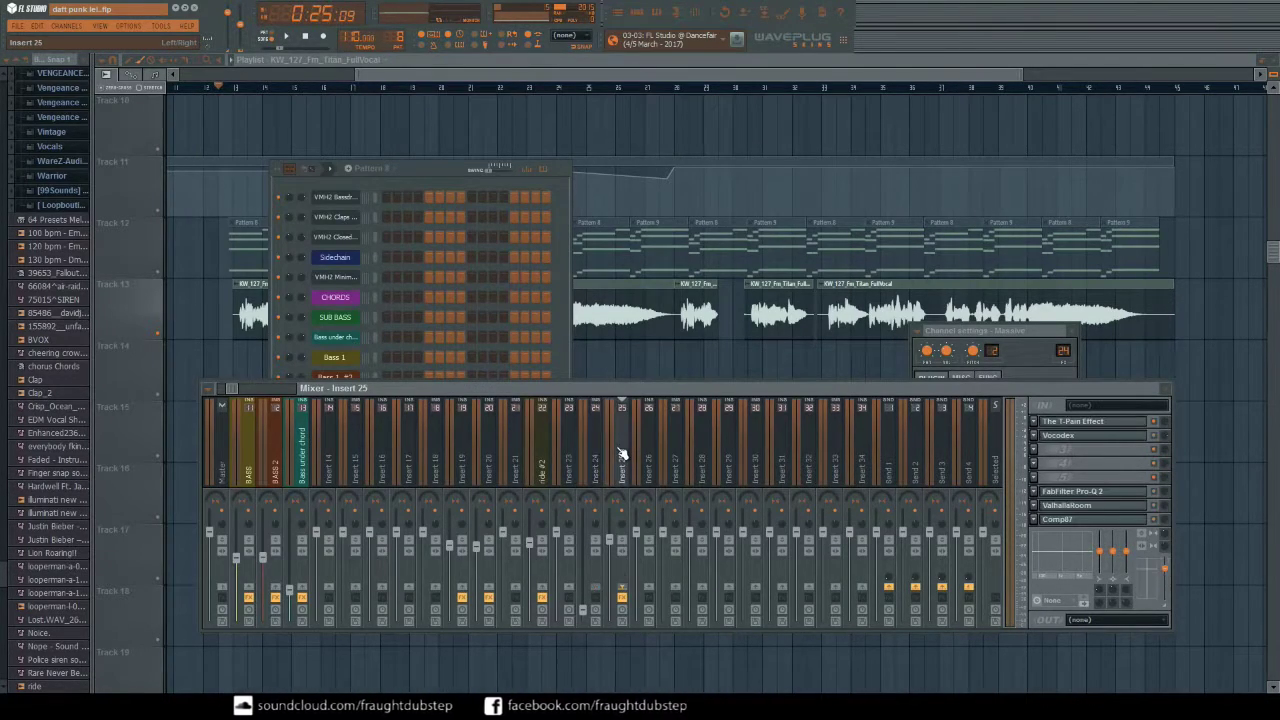
click(1055, 436)
click(1060, 438)
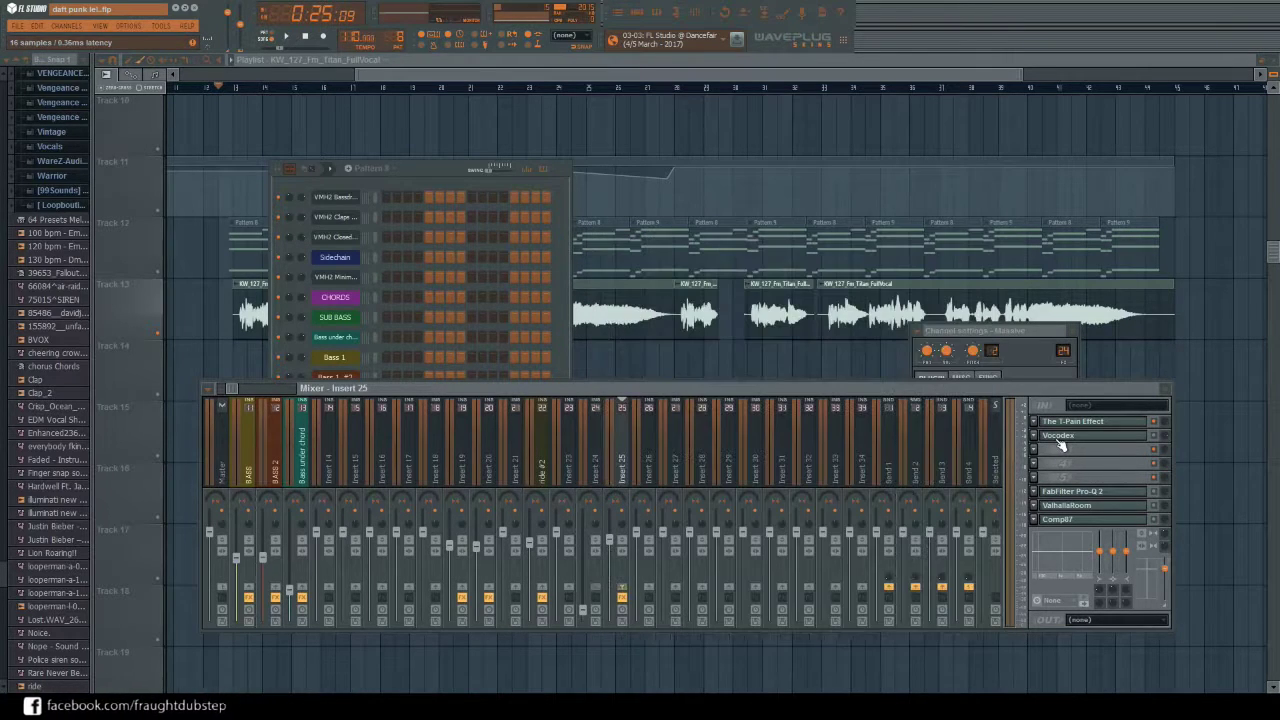
click(1050, 437)
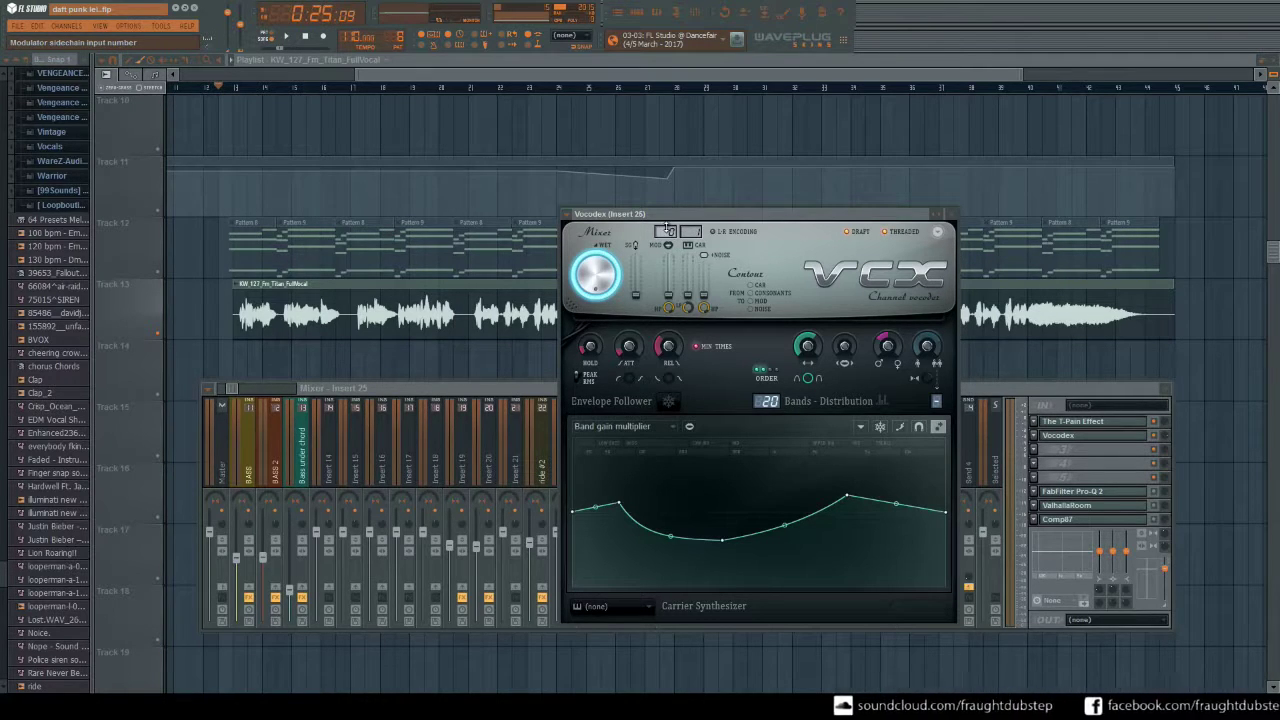
Reposition the Vocodex window repeatedly while reviewing its band gain multiplier curve
drag(604, 279, 557, 260)
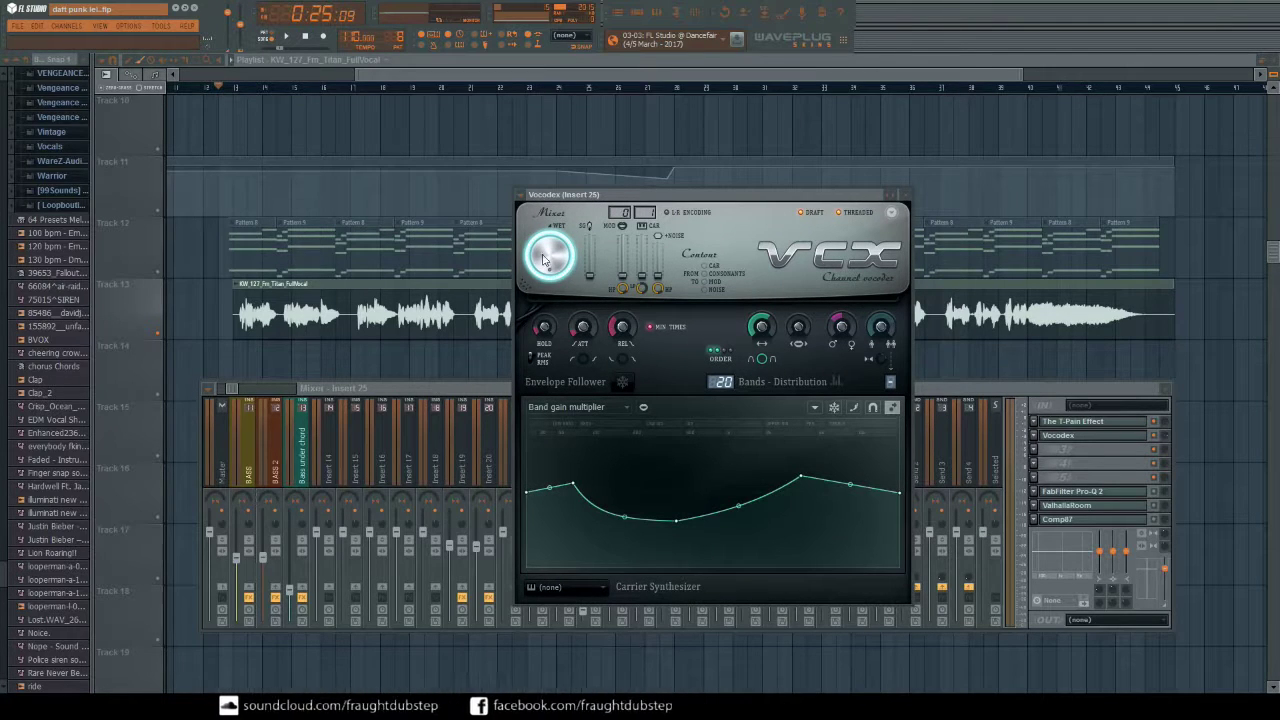
drag(751, 198, 743, 216)
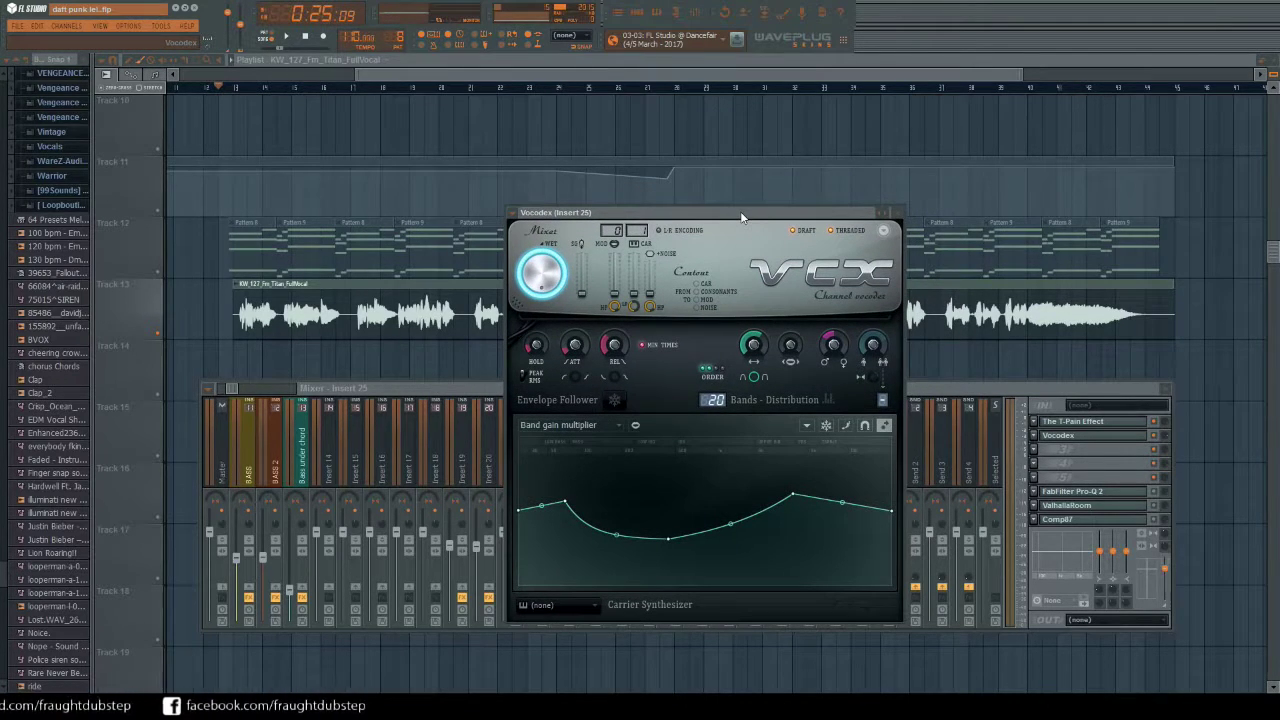
drag(731, 218, 708, 218)
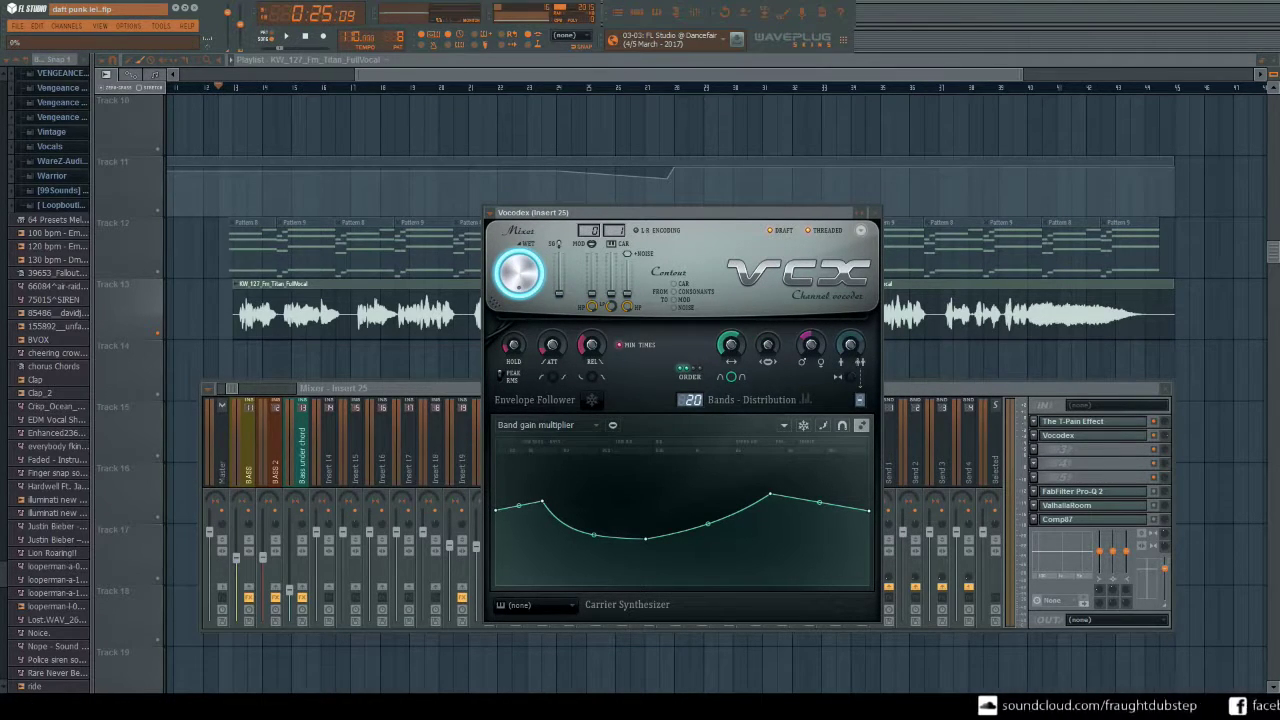
drag(608, 221, 596, 235)
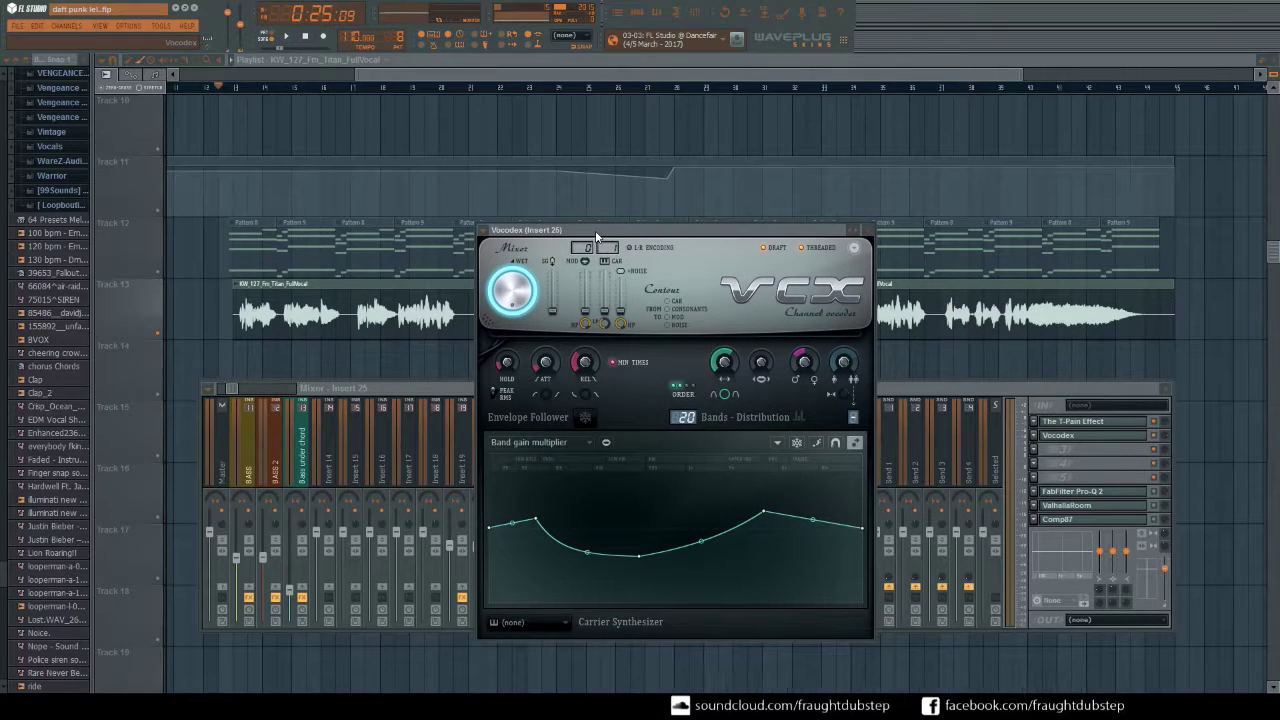
drag(595, 230, 566, 197)
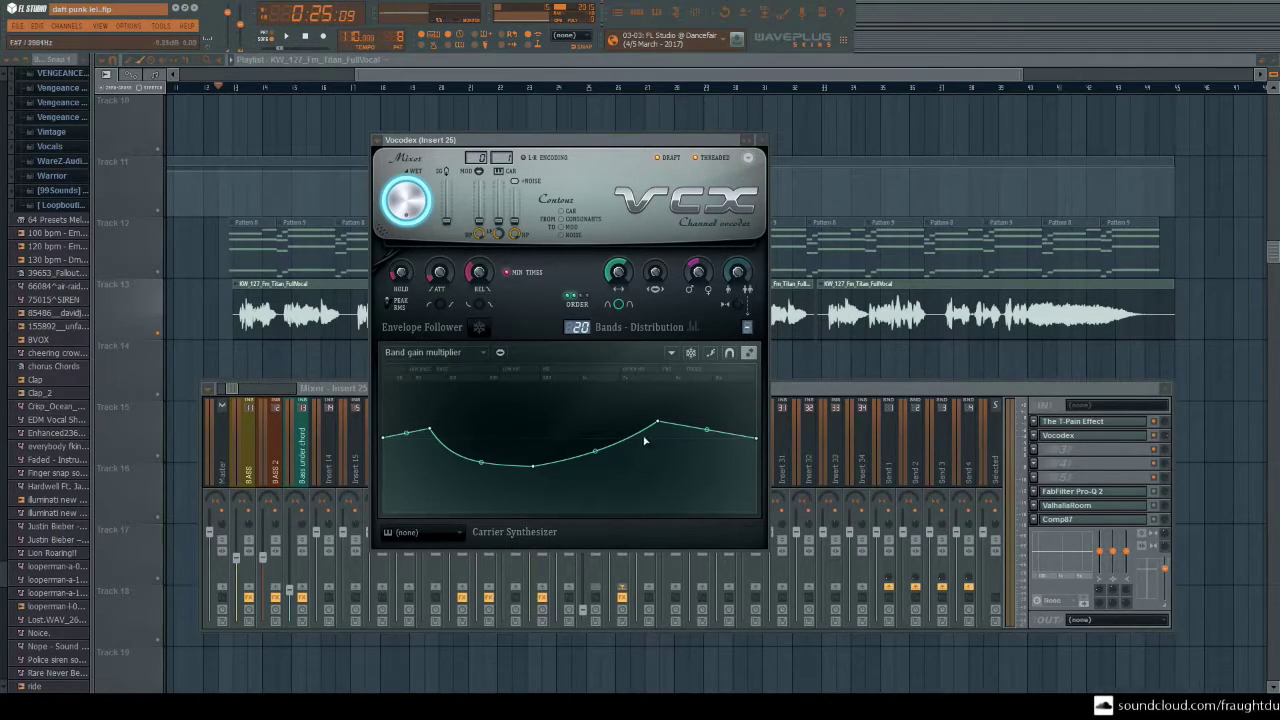
drag(689, 148, 656, 155)
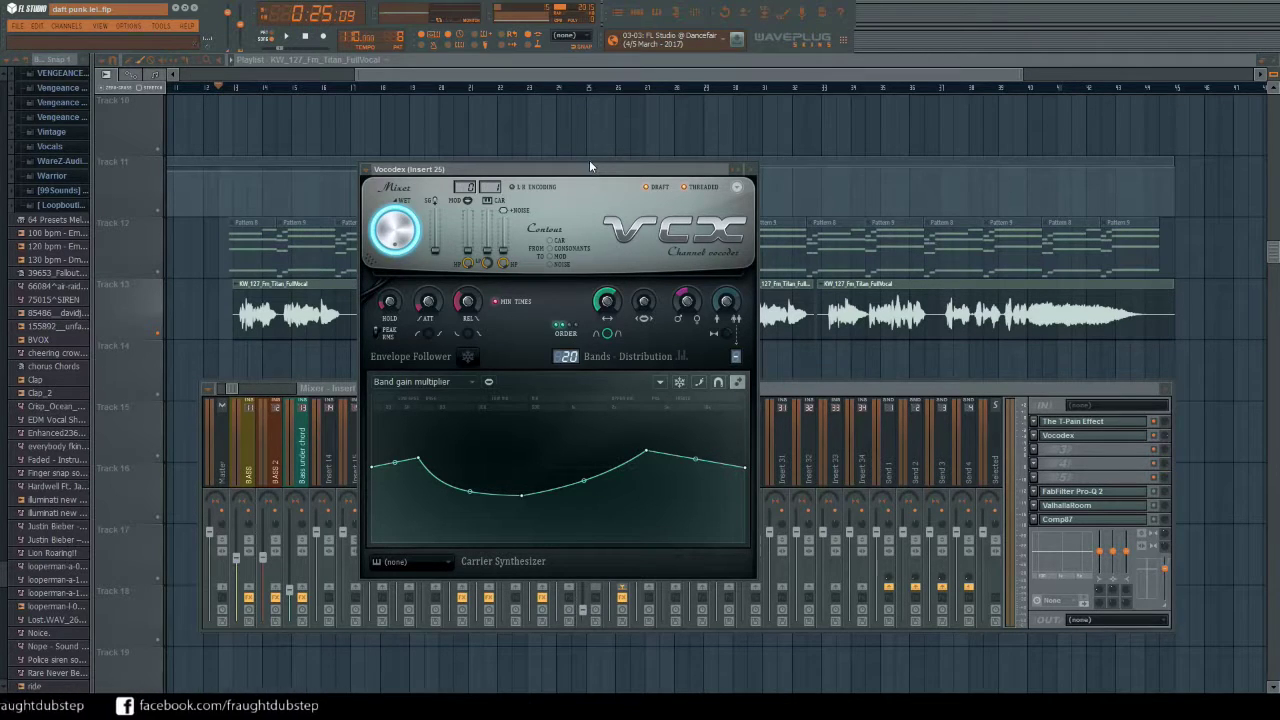
drag(590, 166, 603, 193)
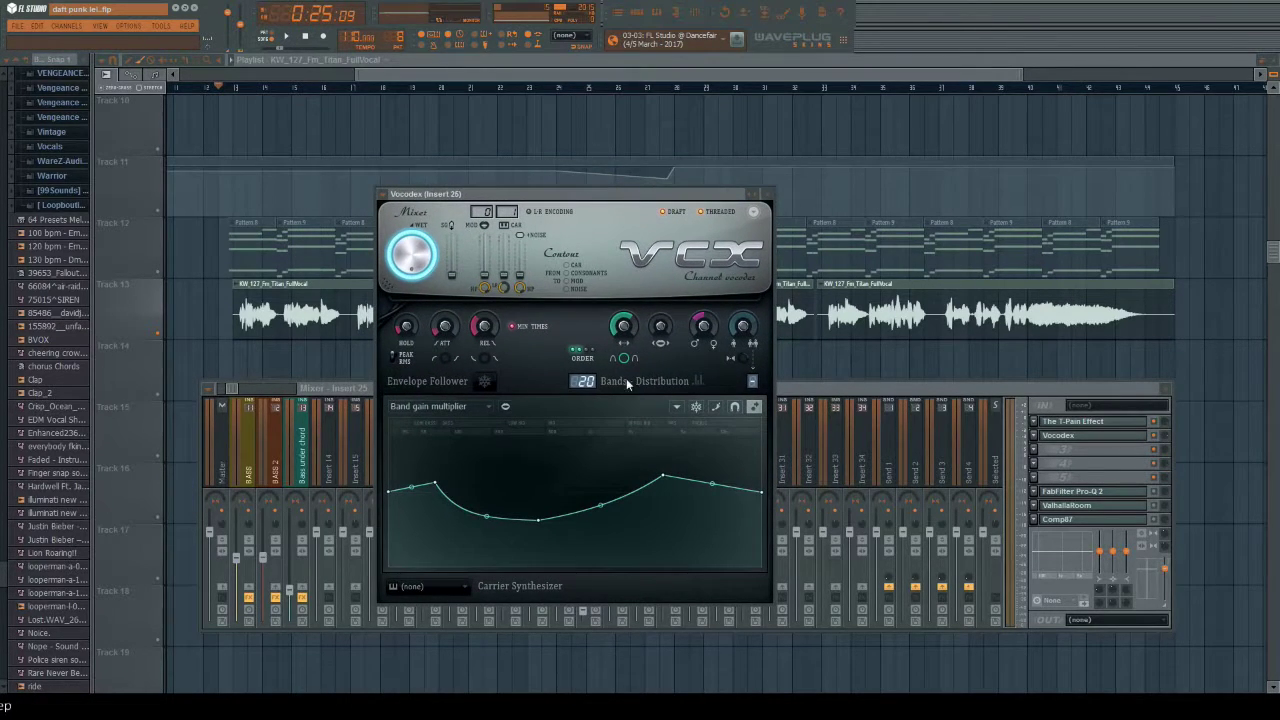
Close Vocodex and the Mixer, then open the Channel Rack and move it right
click(771, 203)
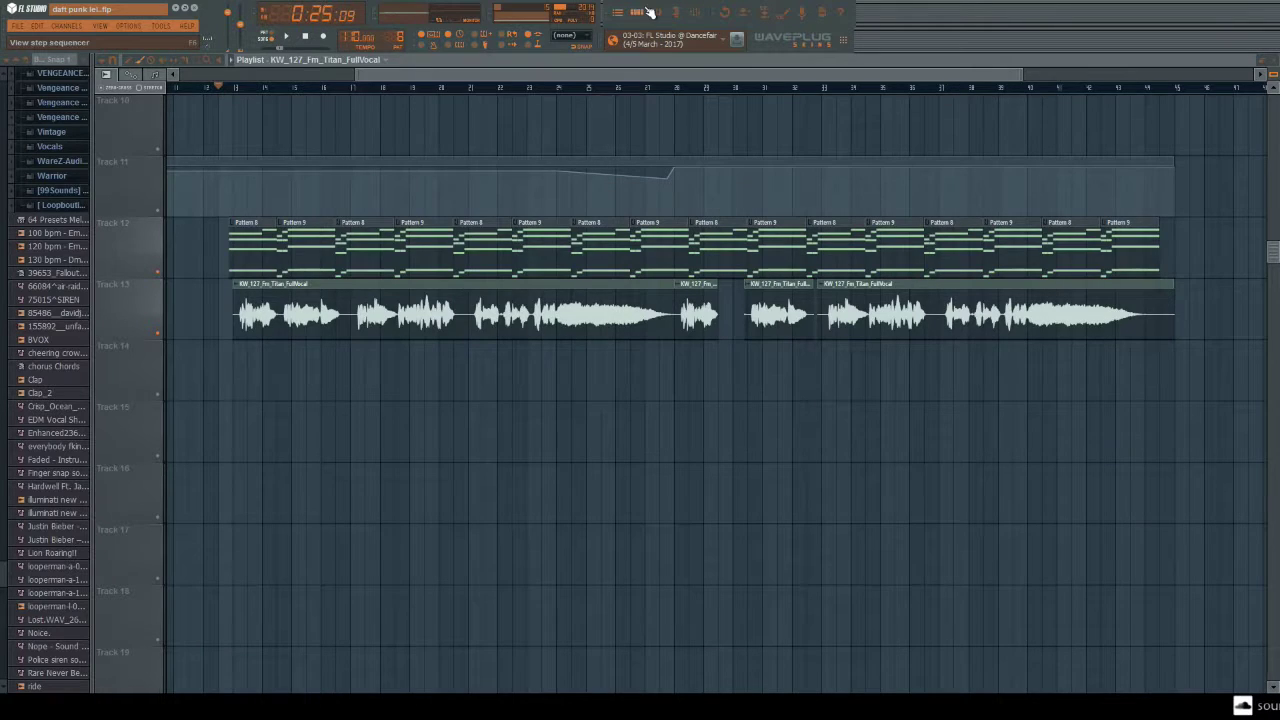
click(640, 13)
drag(420, 168, 816, 214)
Inspect Massive's chord notes in the piano roll, zooming in, then close it
click(783, 518)
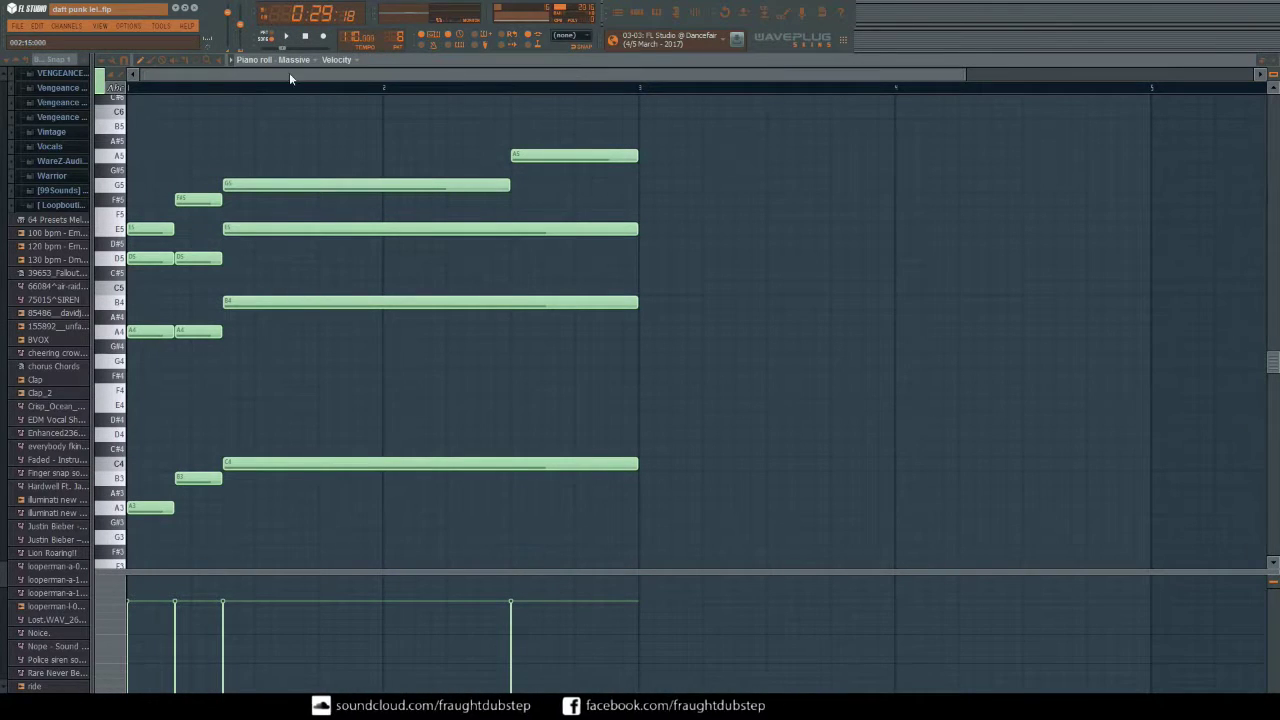
click(641, 16)
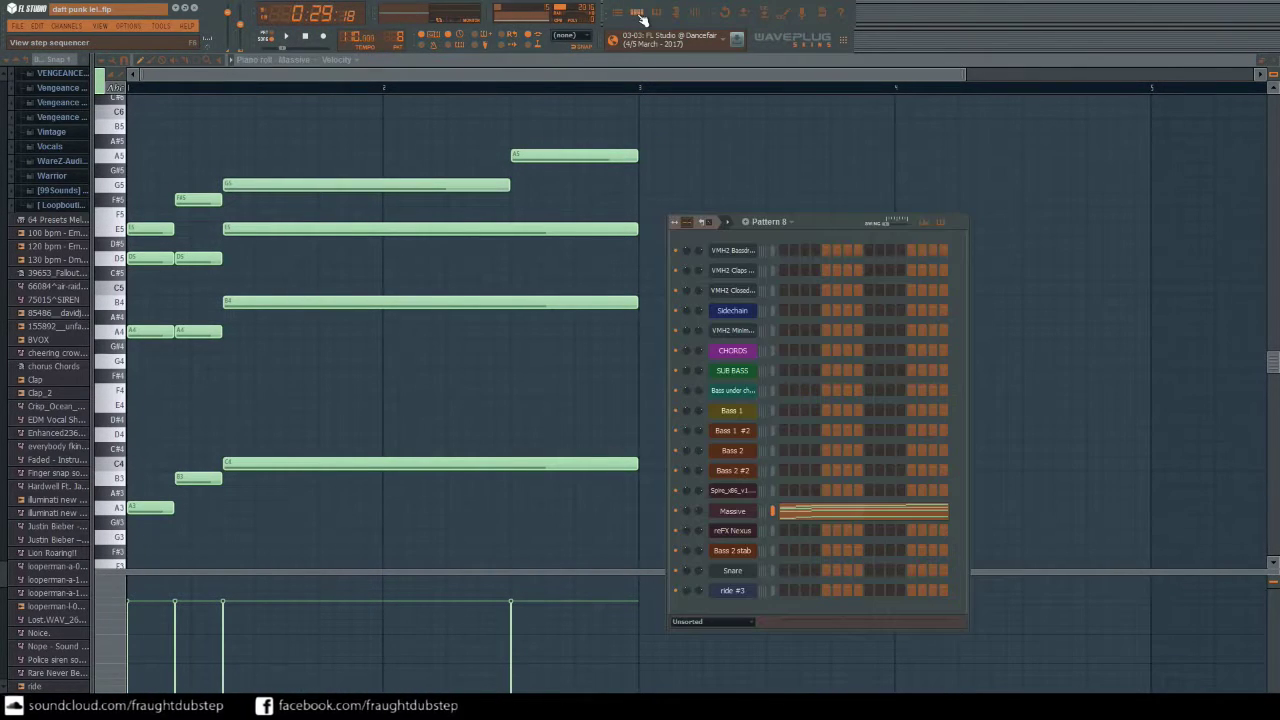
click(750, 512)
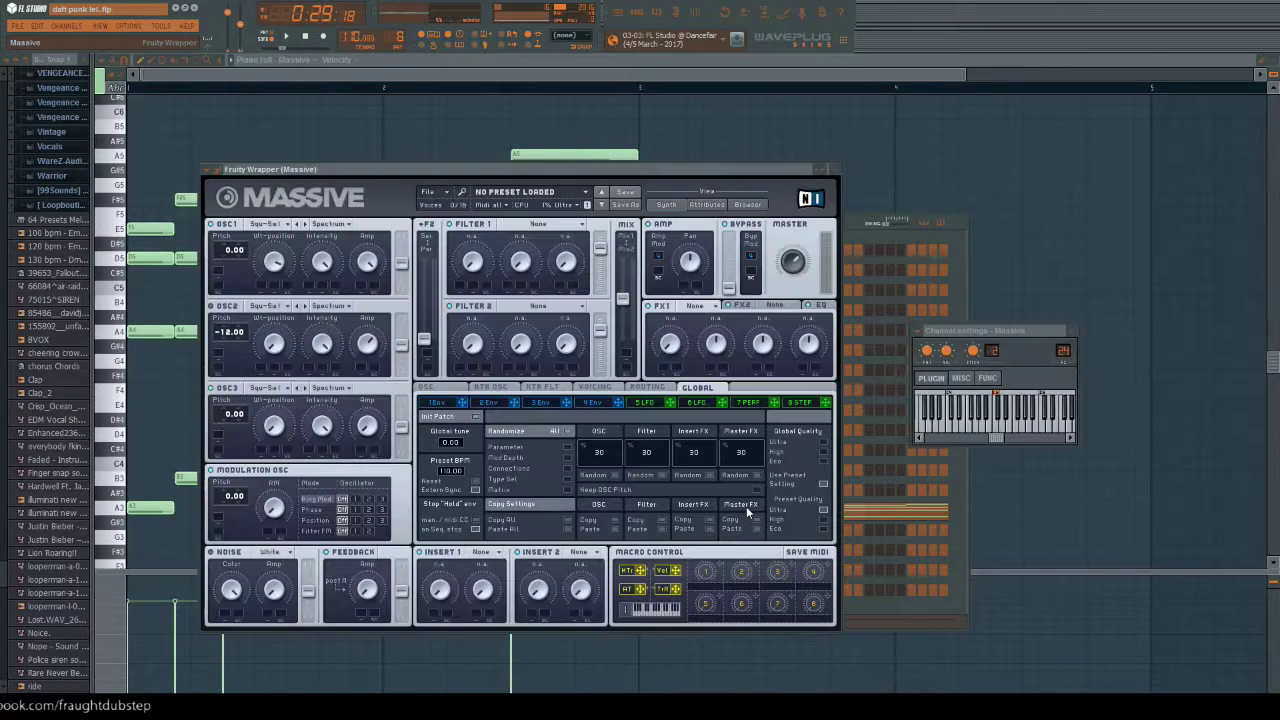
click(746, 506)
key(F5)
click(744, 477)
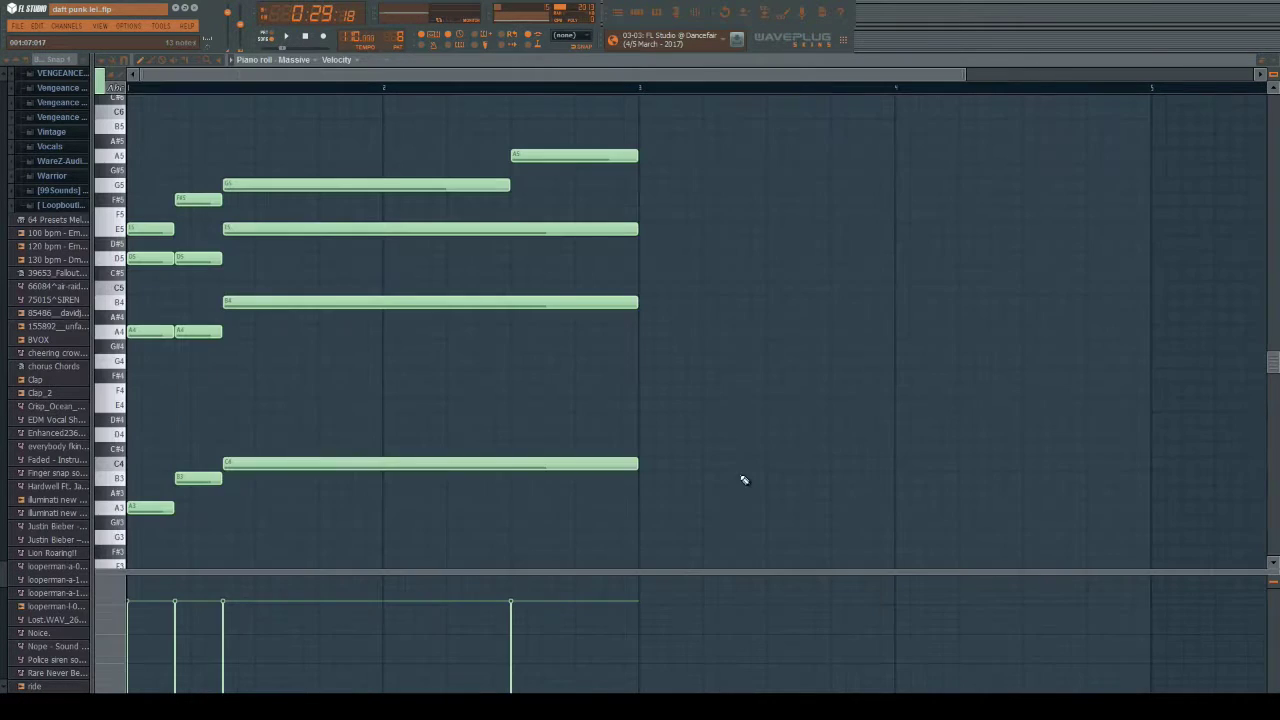
scroll(649, 101, up, 4)
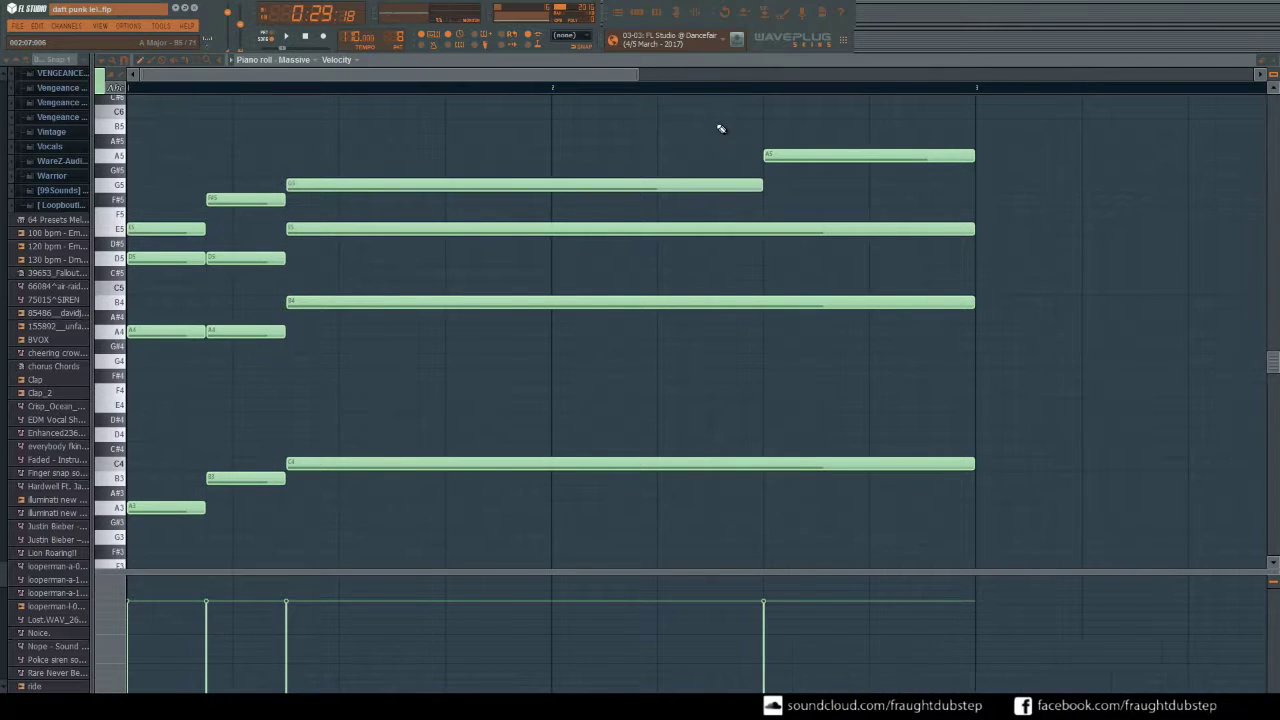
key(F7)
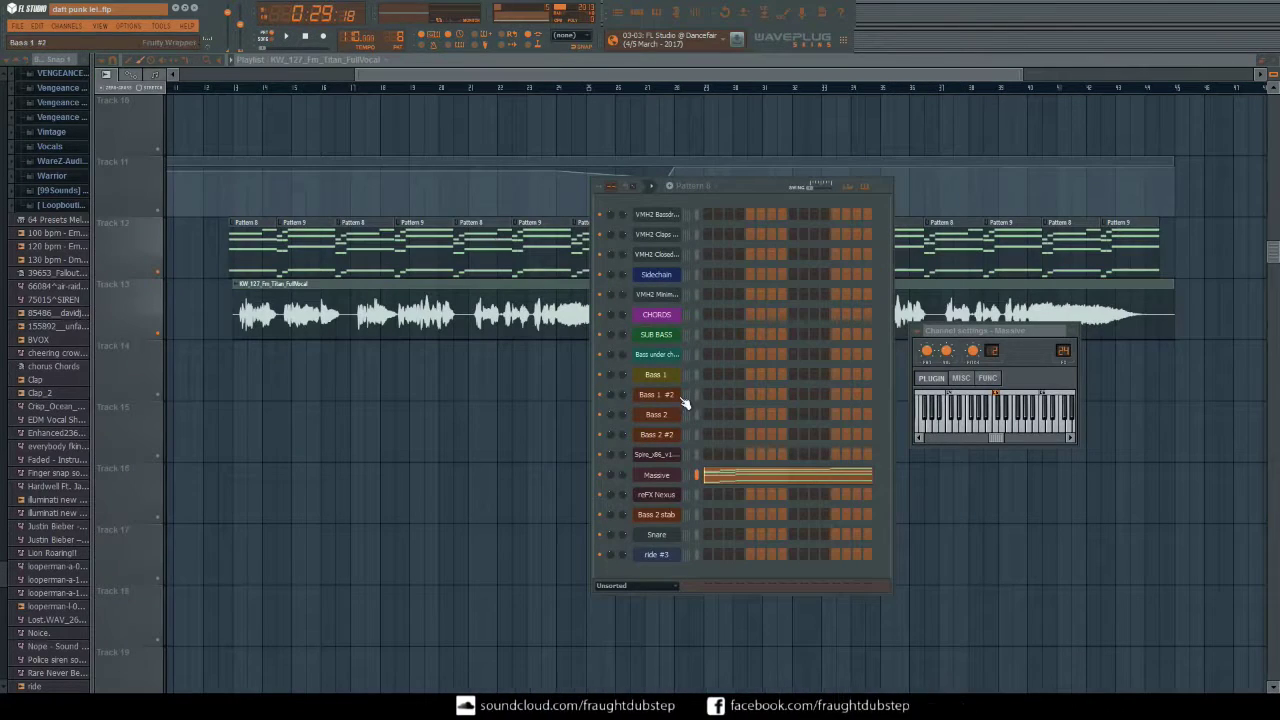
Play with the Mixer open and lower Insert 24's fader to about -18.6 dB
key(F9)
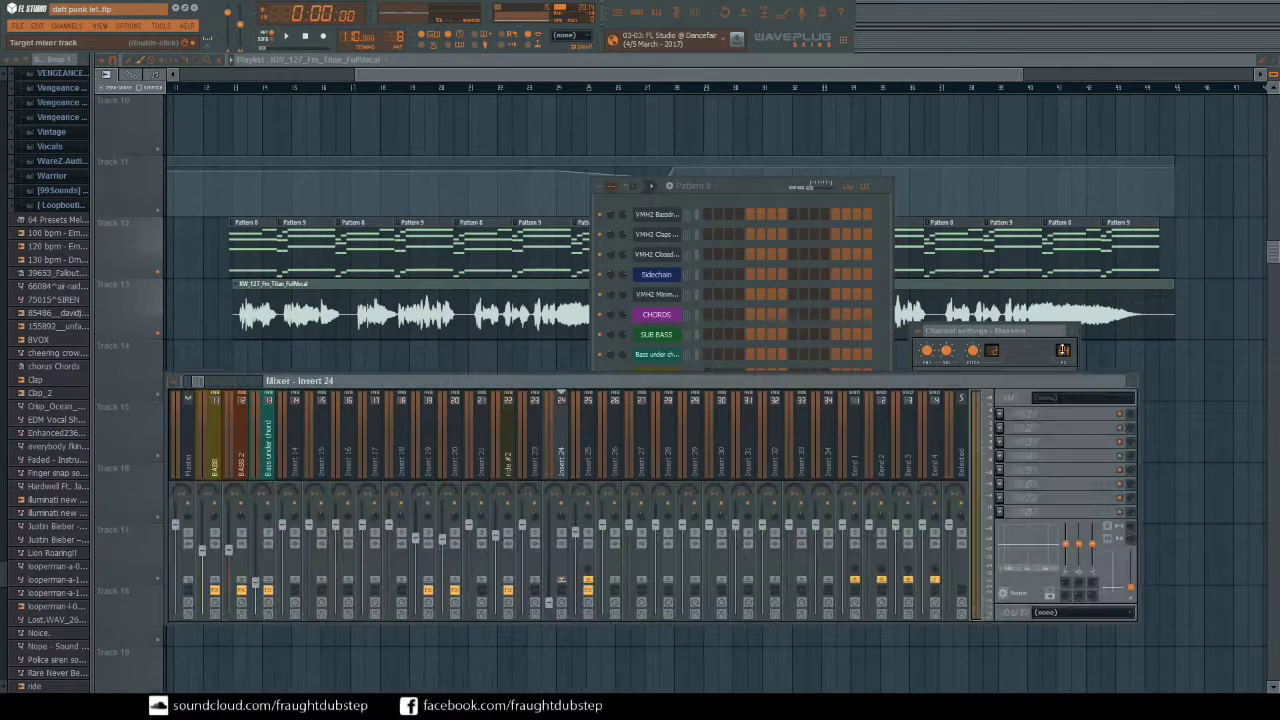
key(space)
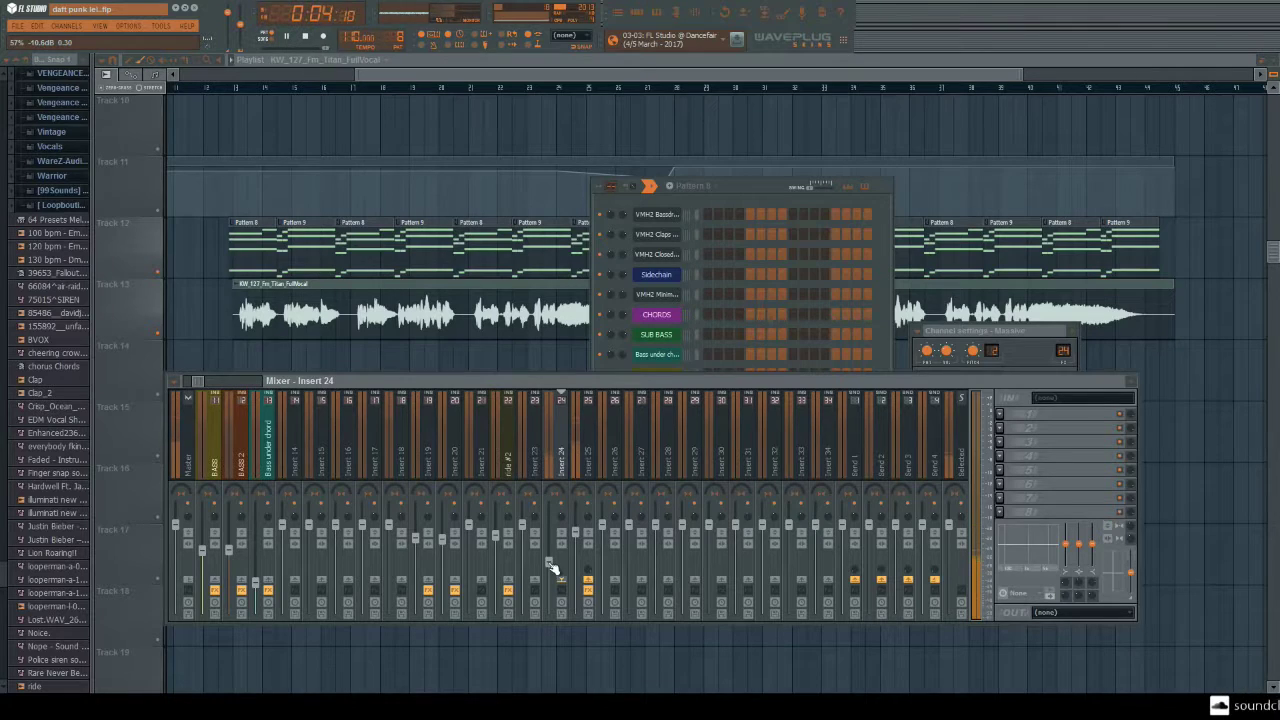
drag(551, 567, 551, 585)
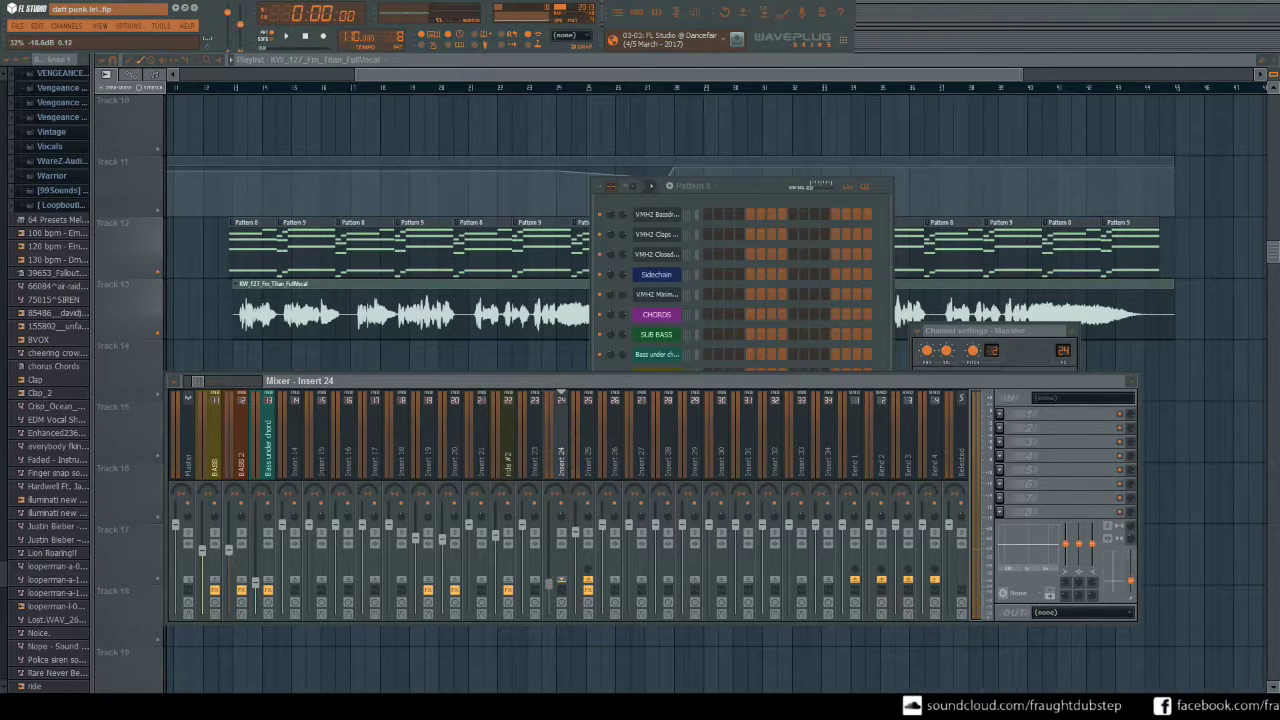
Close the extra windows and set the song position to 0:25:09
key(F6)
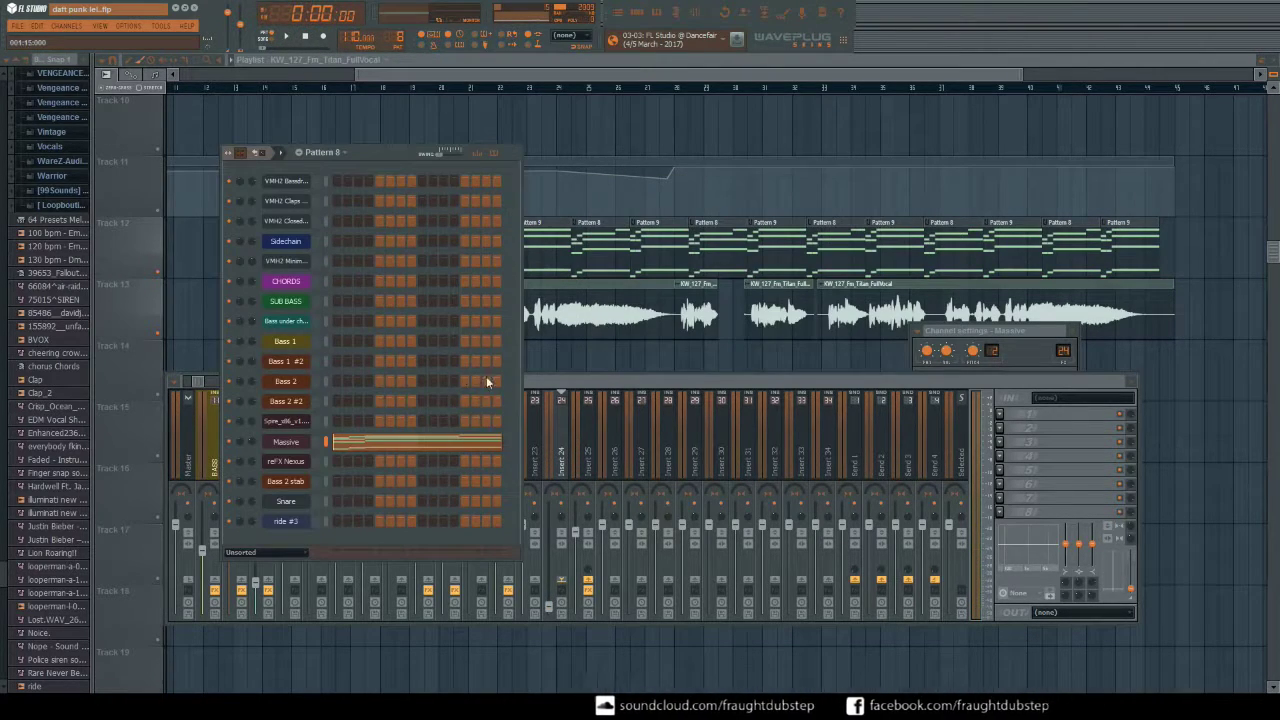
key(F12)
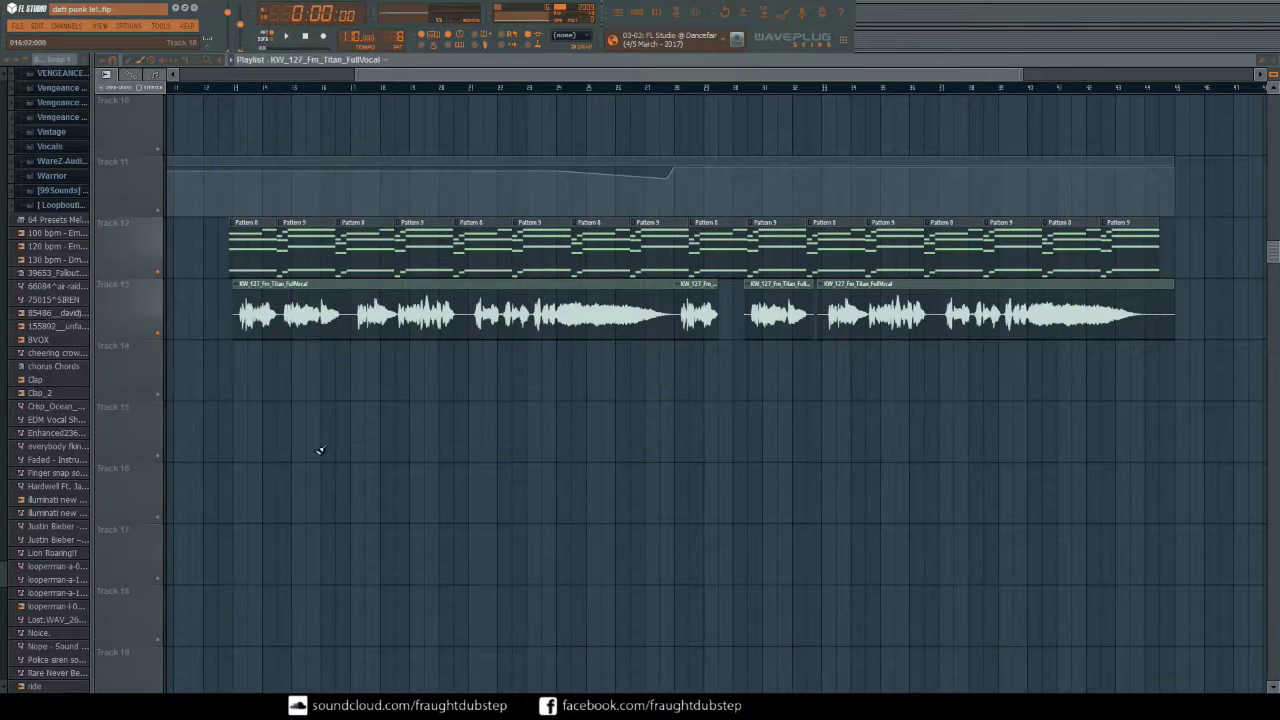
click(228, 88)
Play from 0:25:09 in the Mixer, then compare Inserts 24 and 25, ending on 25
click(704, 12)
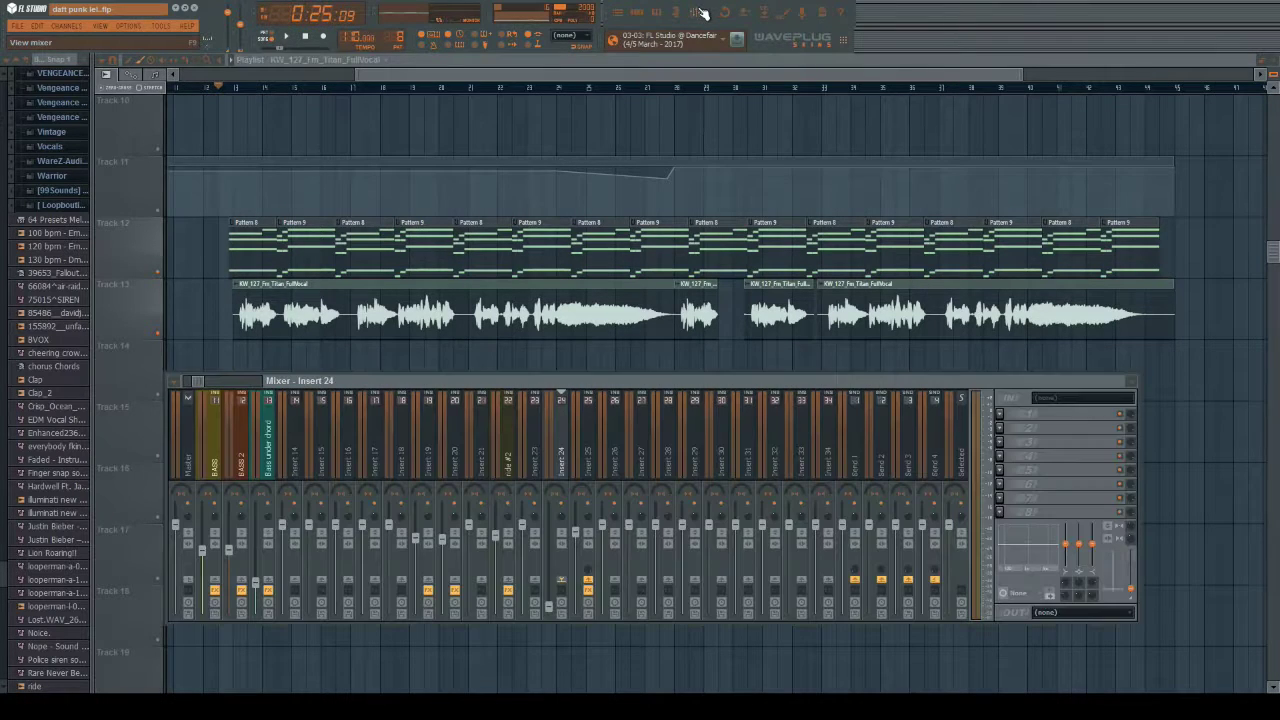
key(Right)
key(space)
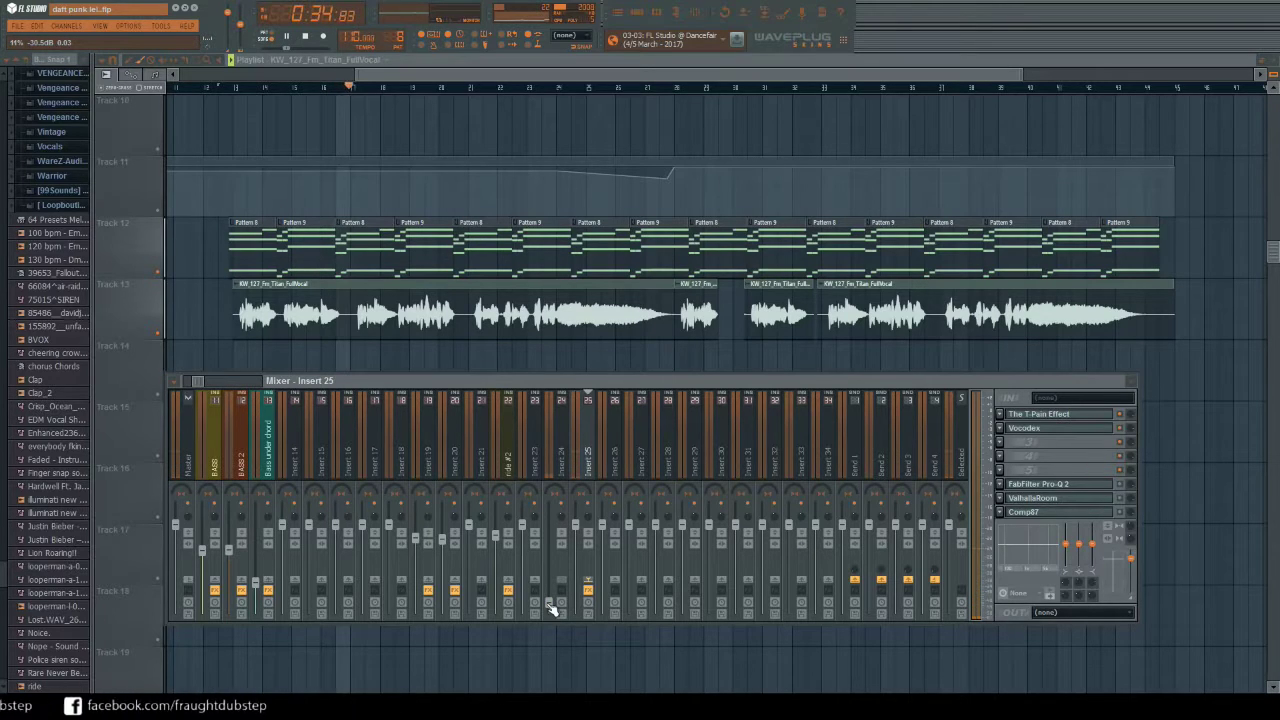
key(space)
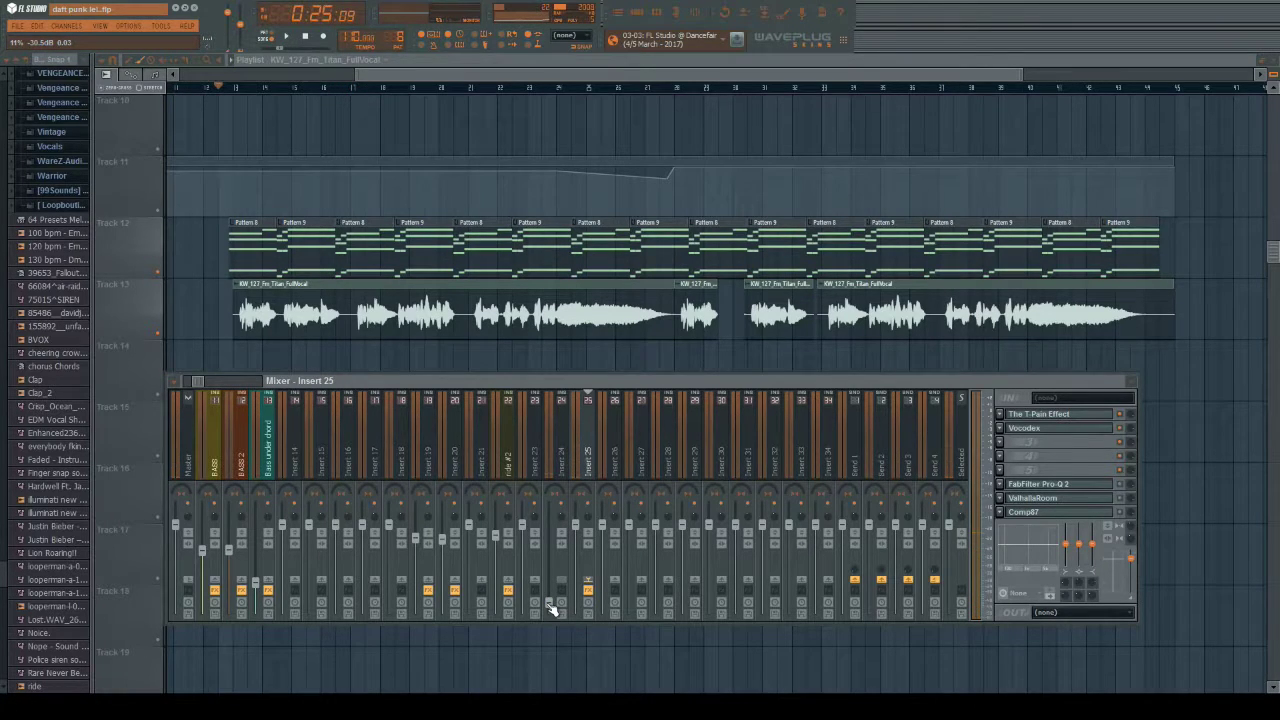
click(564, 432)
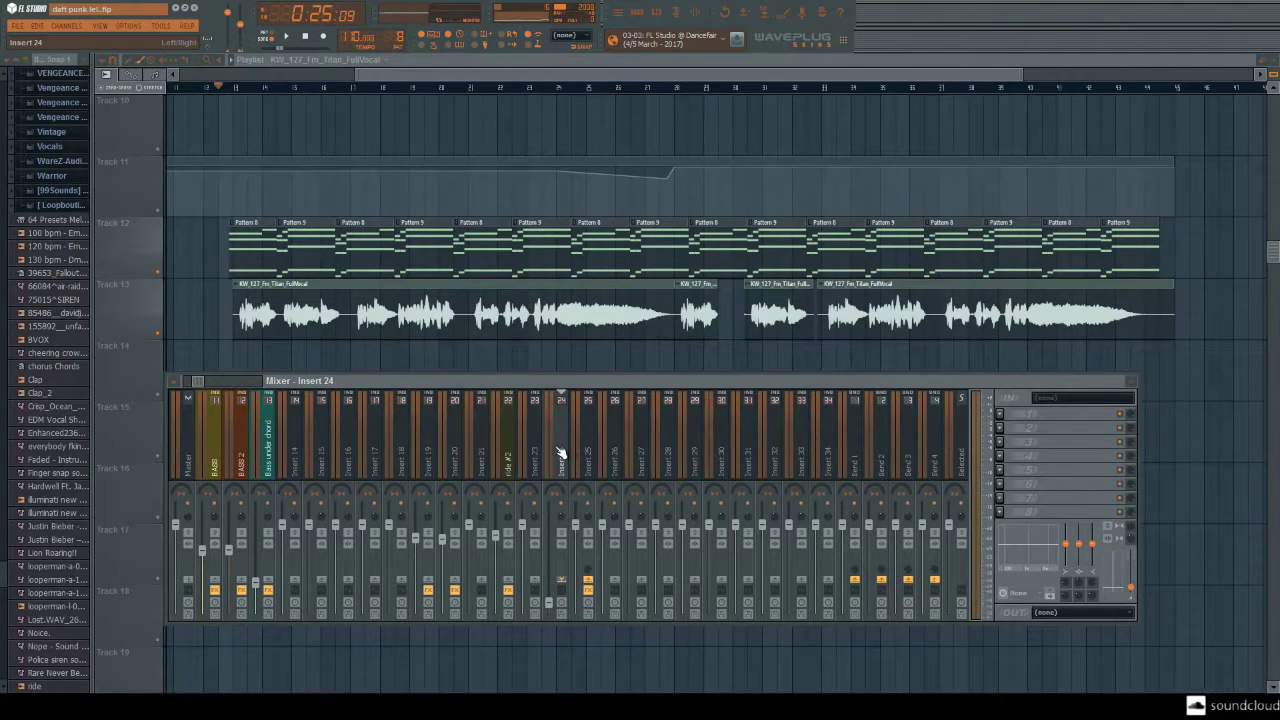
click(588, 446)
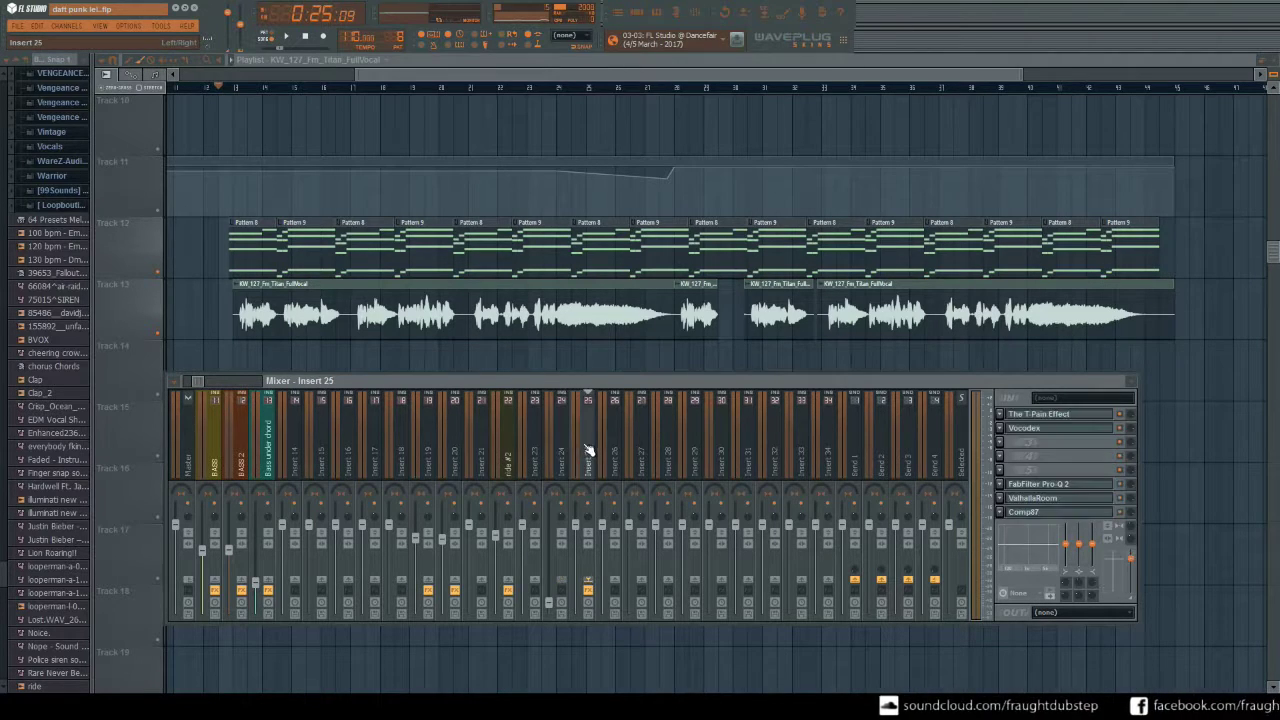
click(566, 447)
click(588, 445)
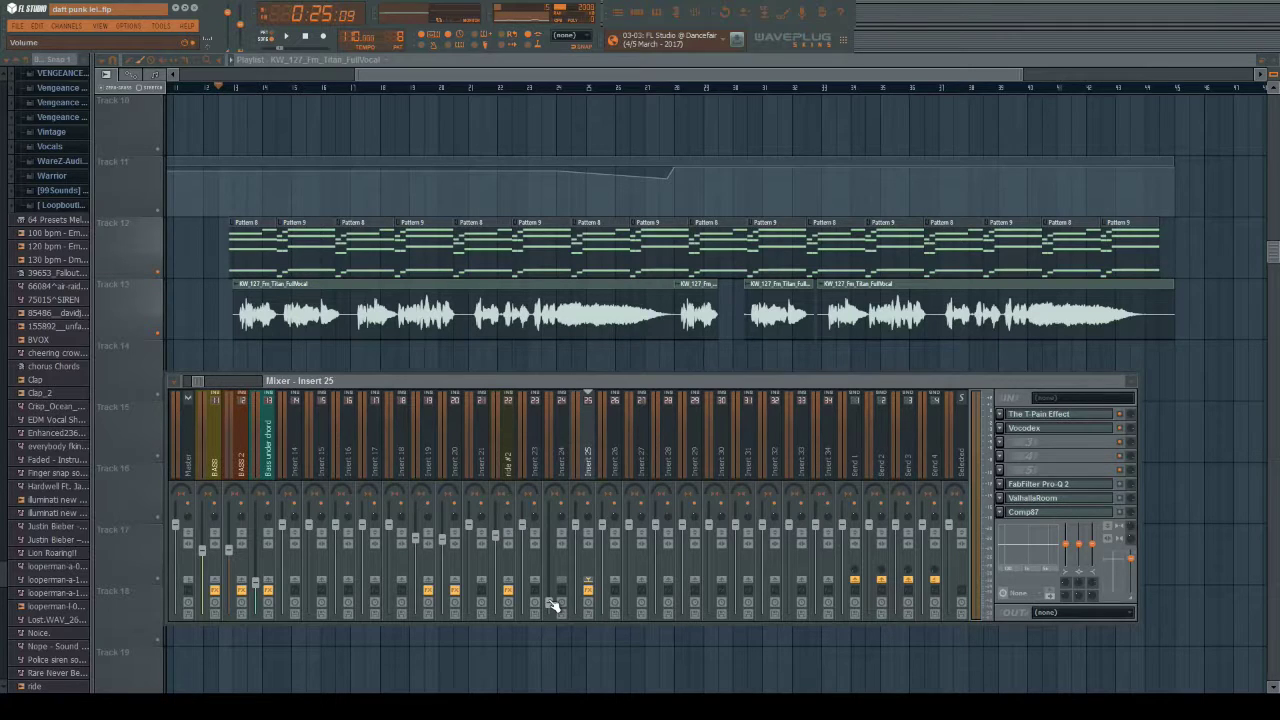
Replay the mix, pull Insert 24 down to about 8%, and set Vocodex mix to 91%
key(space)
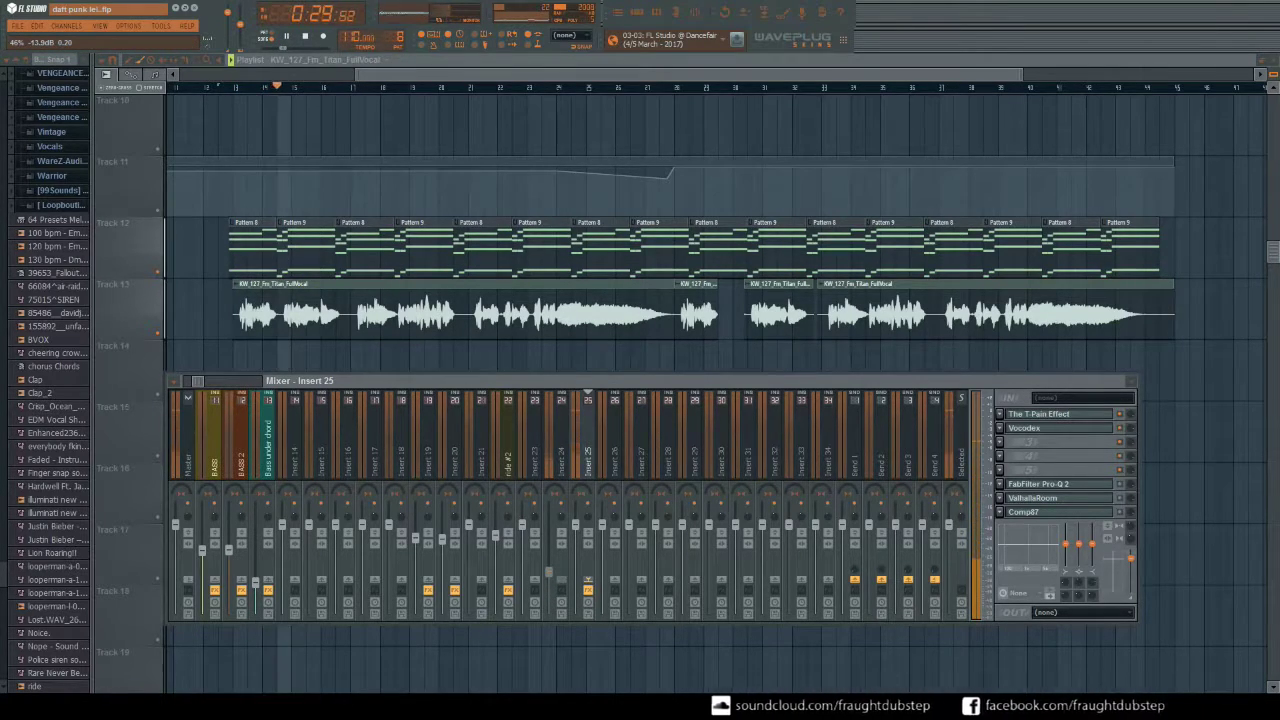
key(space)
drag(548, 572, 551, 607)
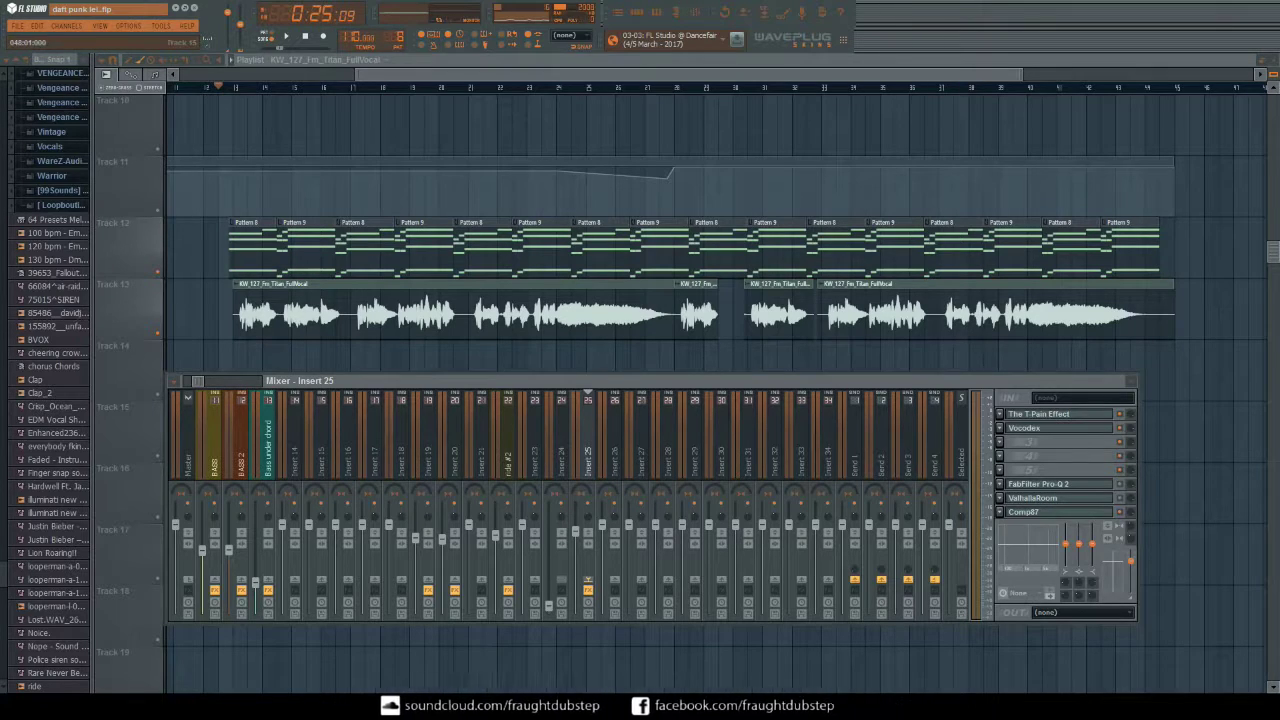
drag(1132, 427, 1132, 433)
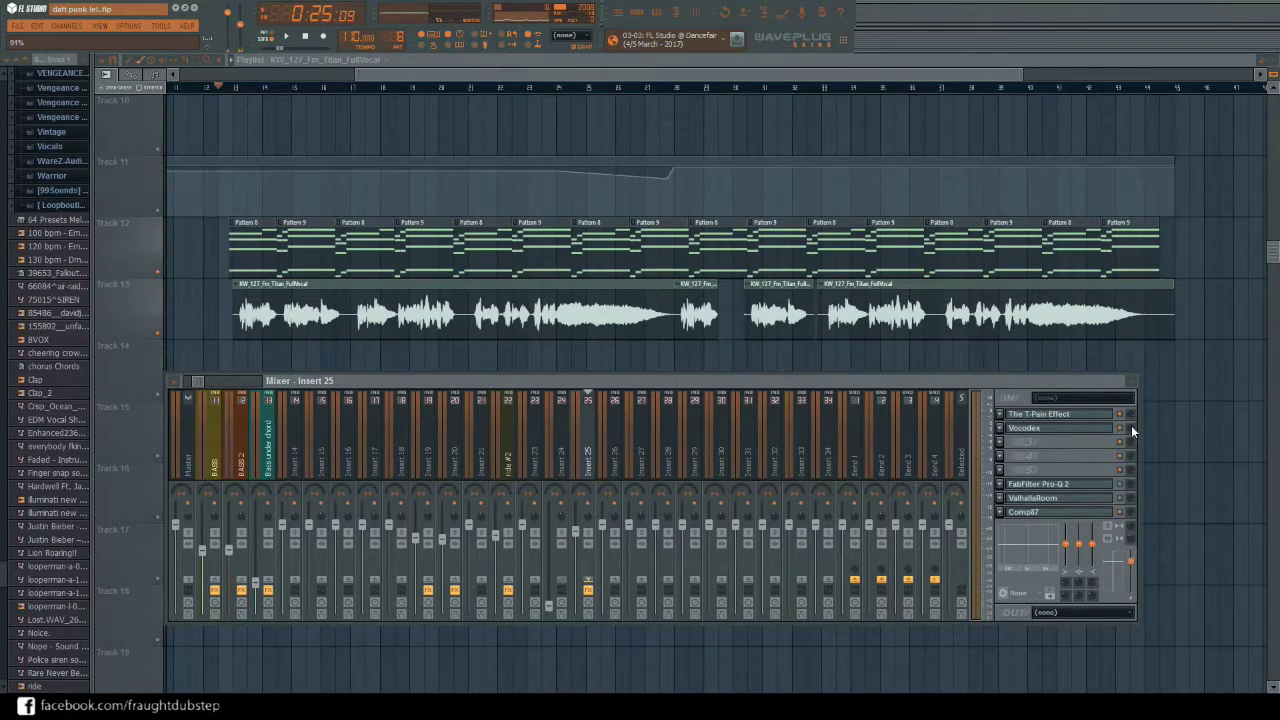
Check the Vocodex effect on insert 25, reposition the mixer, then hide it
click(1092, 430)
click(1092, 430)
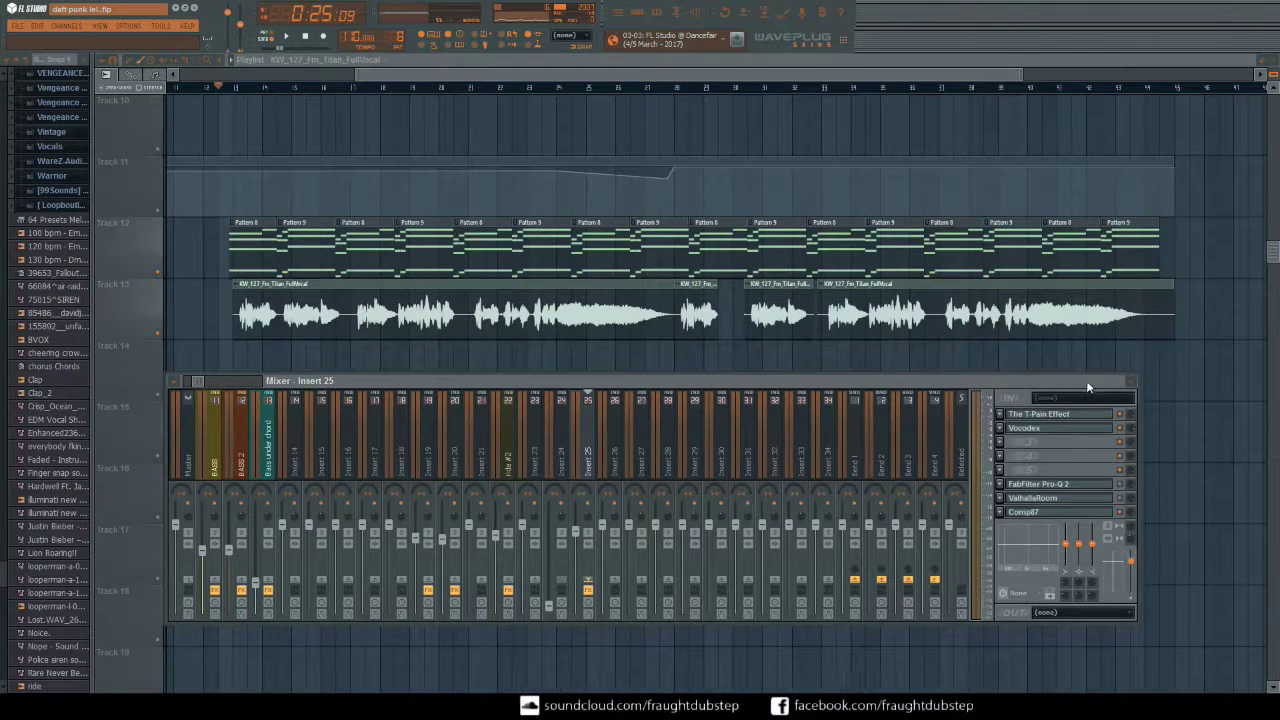
drag(1088, 387, 1082, 374)
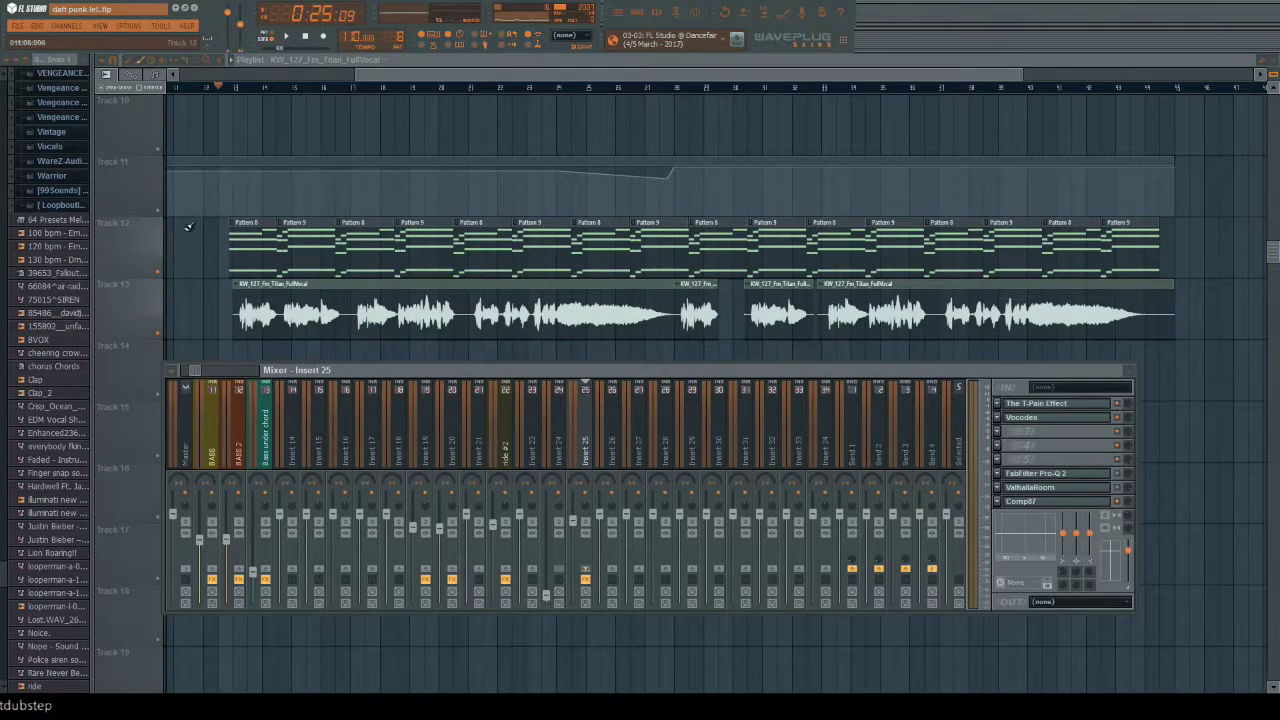
key(F9)
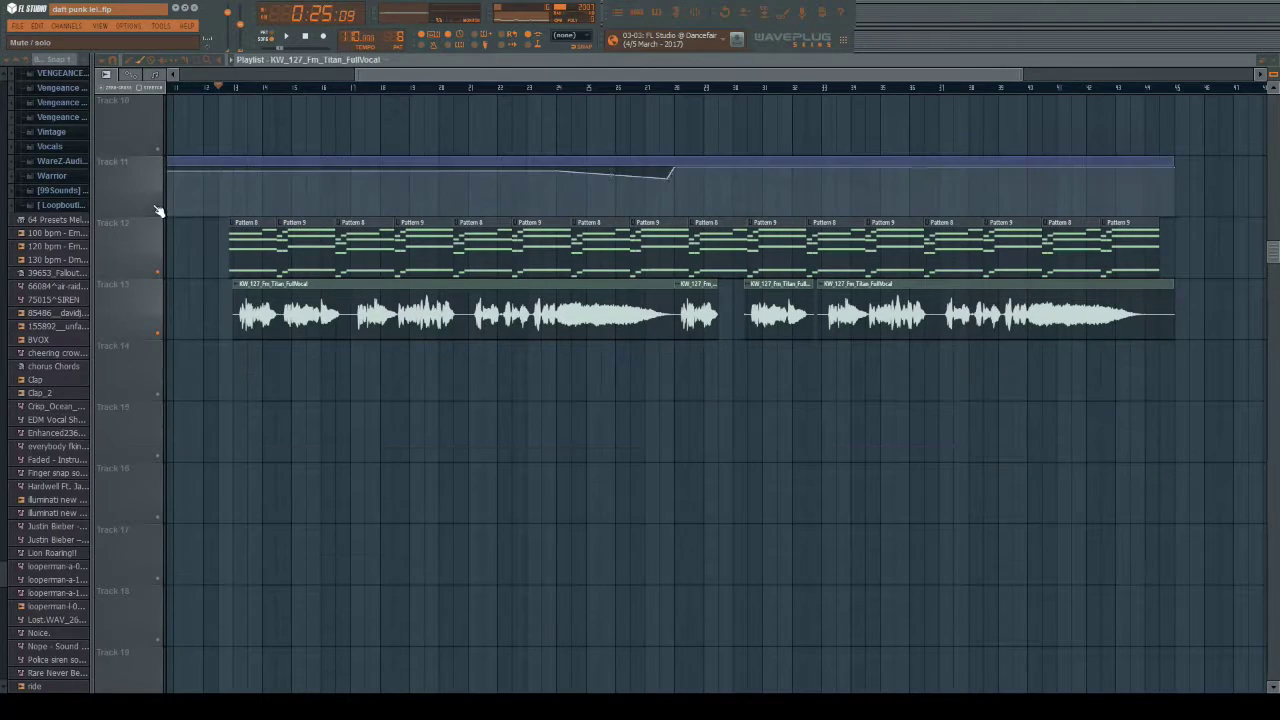
Play the song from a later point, then restart playback near bar 3
click(738, 90)
click(697, 18)
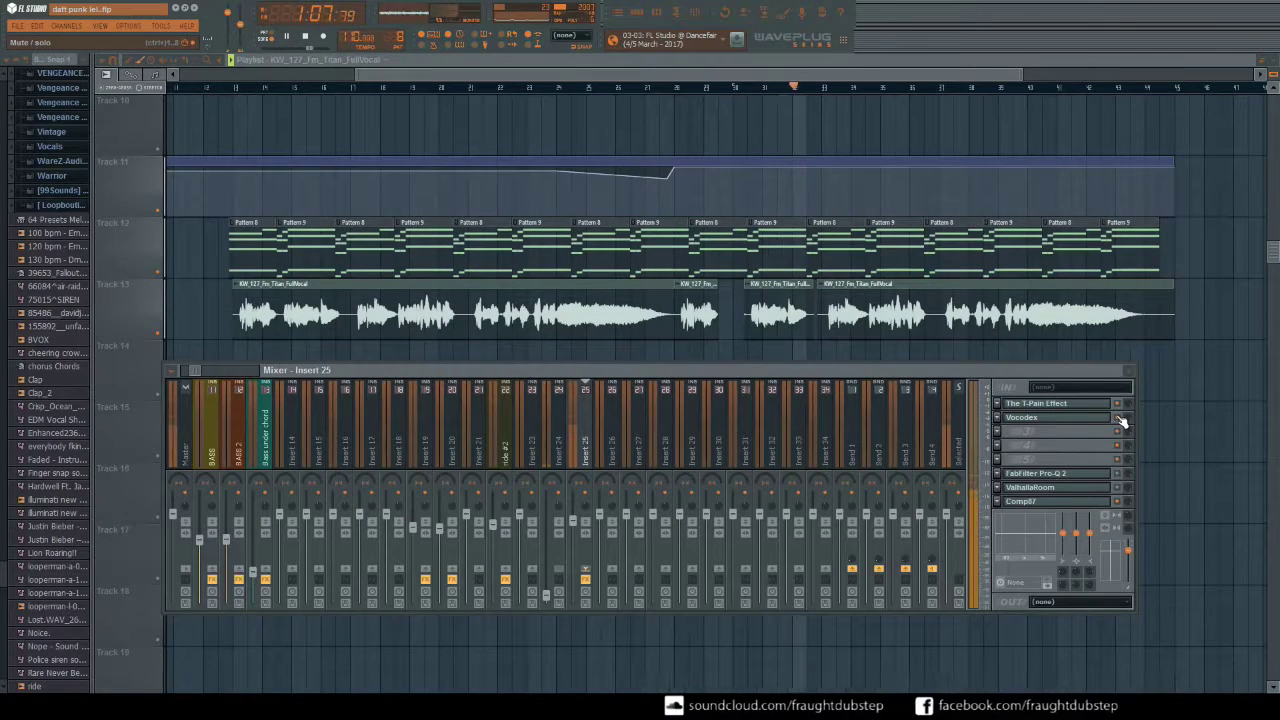
key(space)
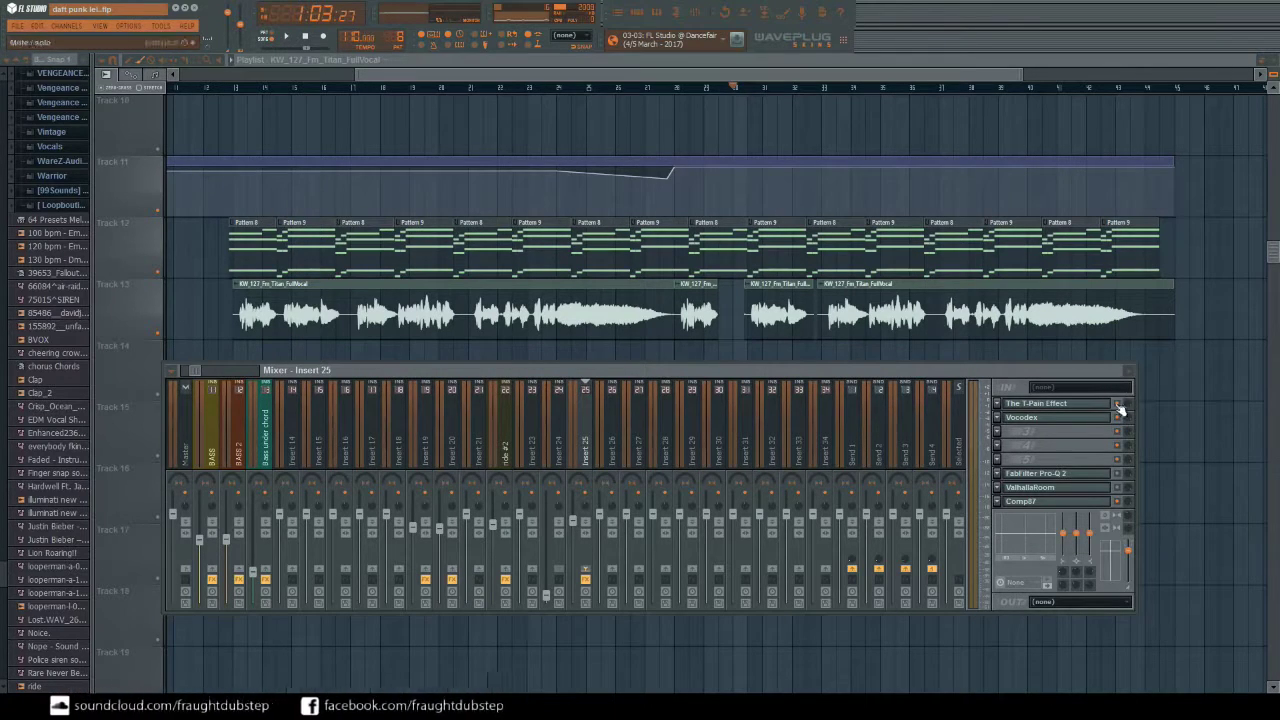
click(230, 88)
key(space)
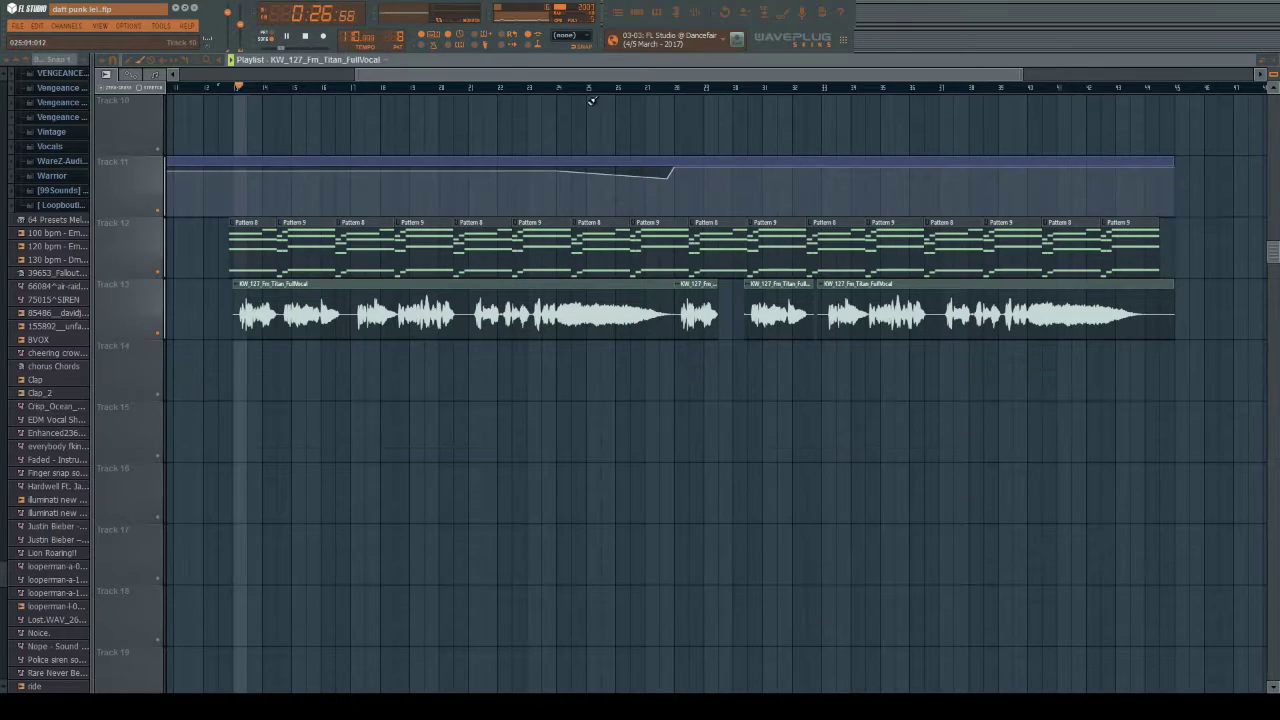
Stop playback and close the mixer to return to the Playlist
click(697, 13)
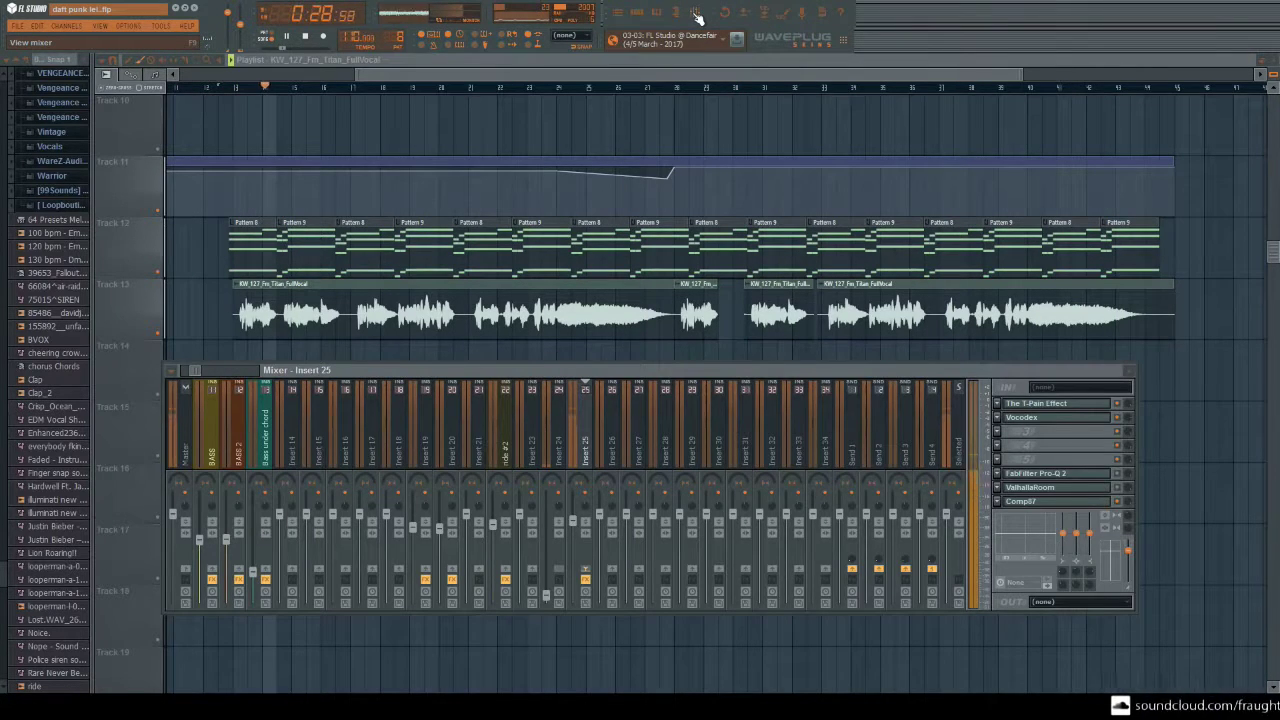
key(space)
click(1128, 370)
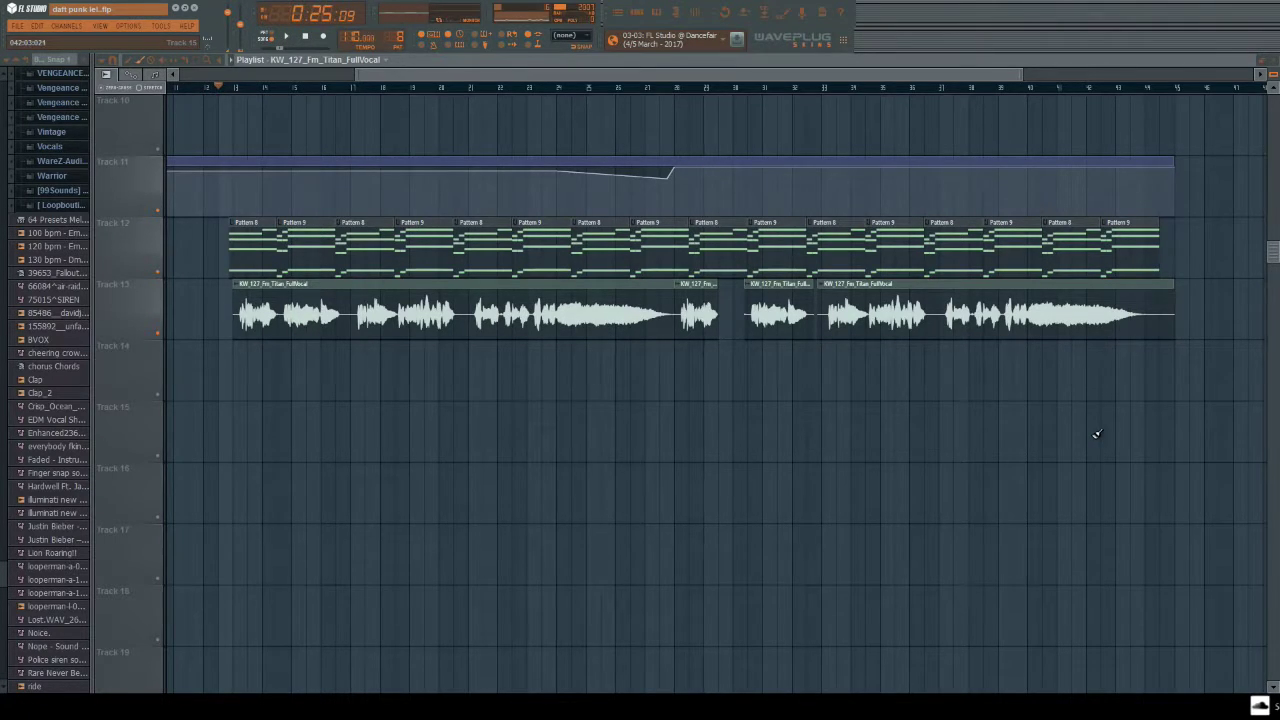
scroll(837, 463, up, 8)
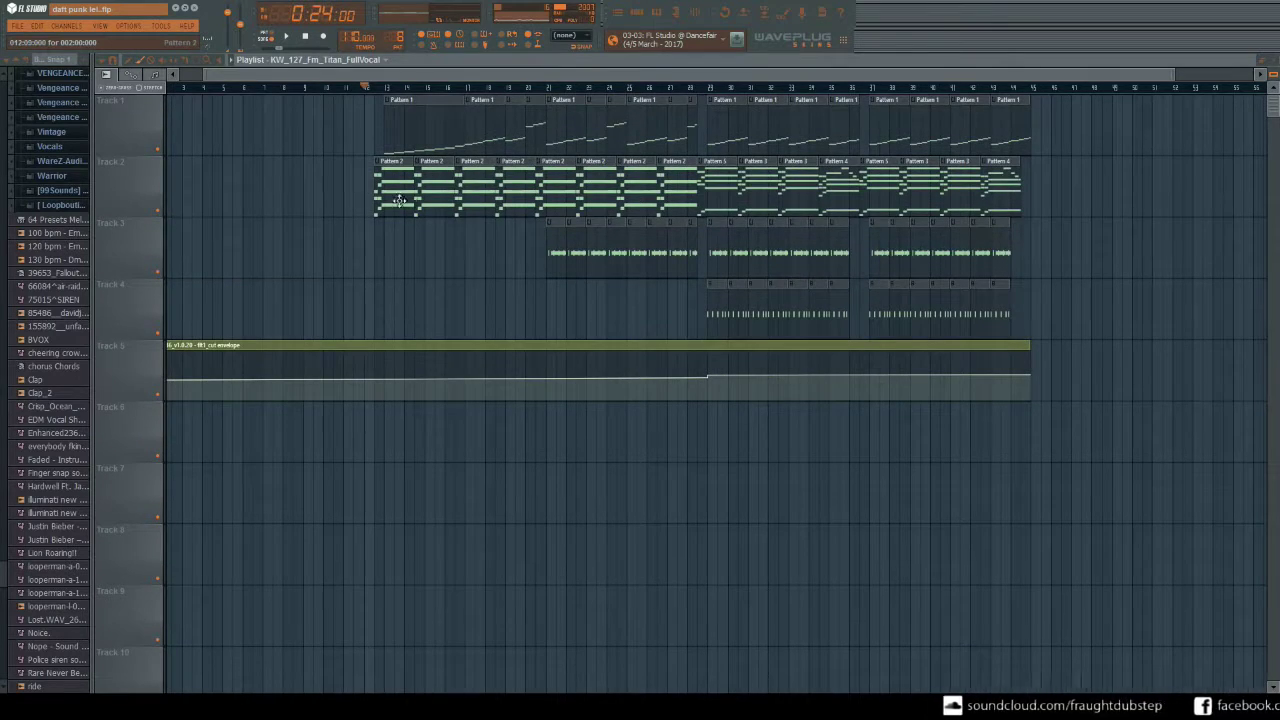
Delete the accidentally added short note from Pattern 2 and close the piano roll and channel list
double_click(398, 200)
right_click(414, 203)
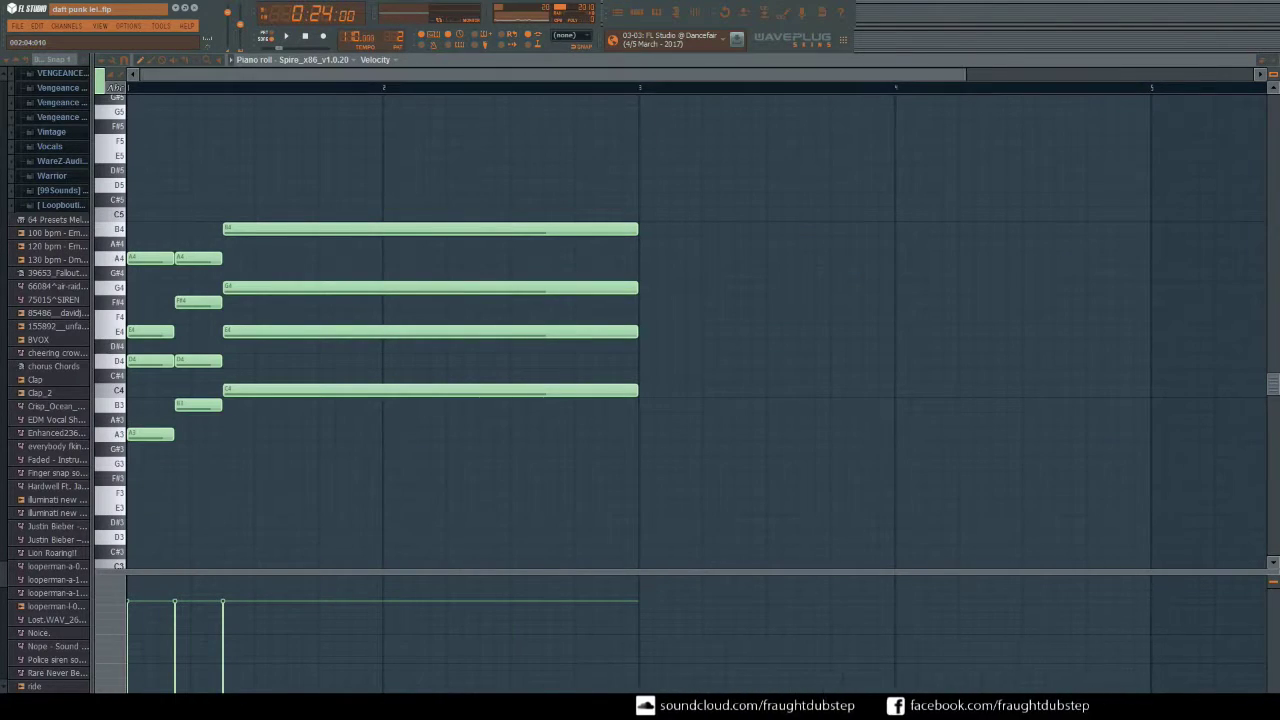
key(F7)
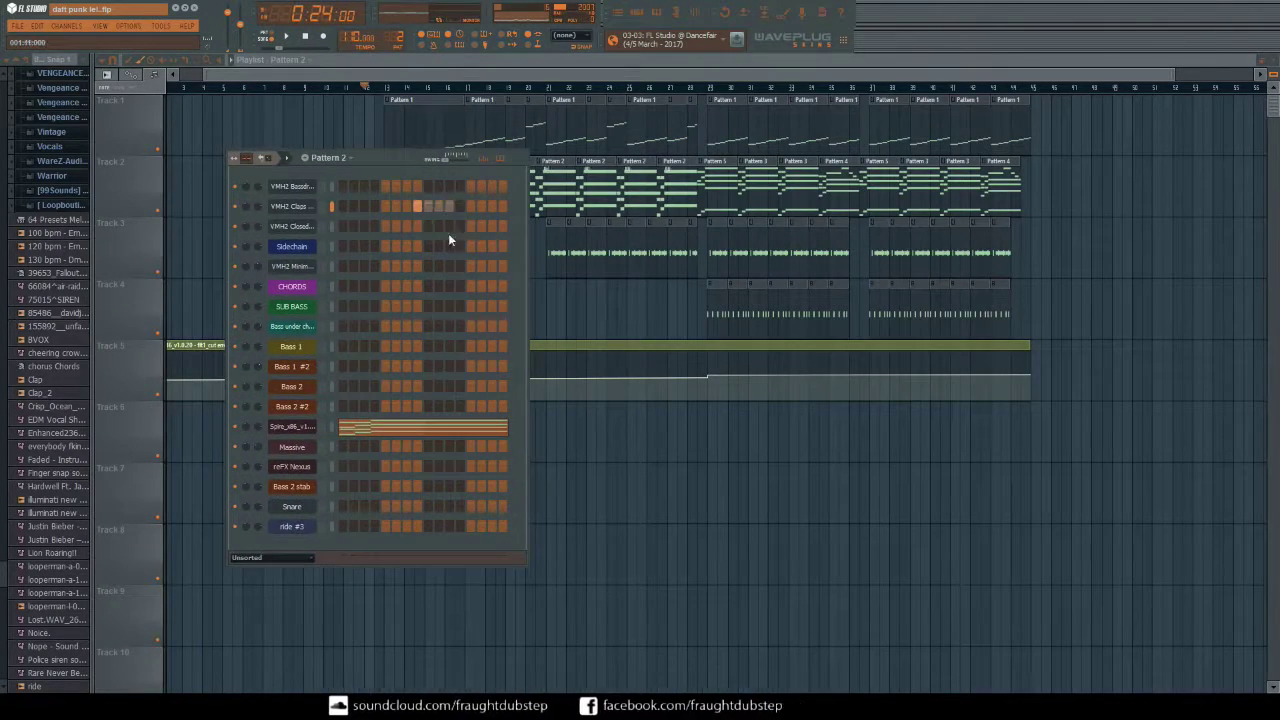
key(F6)
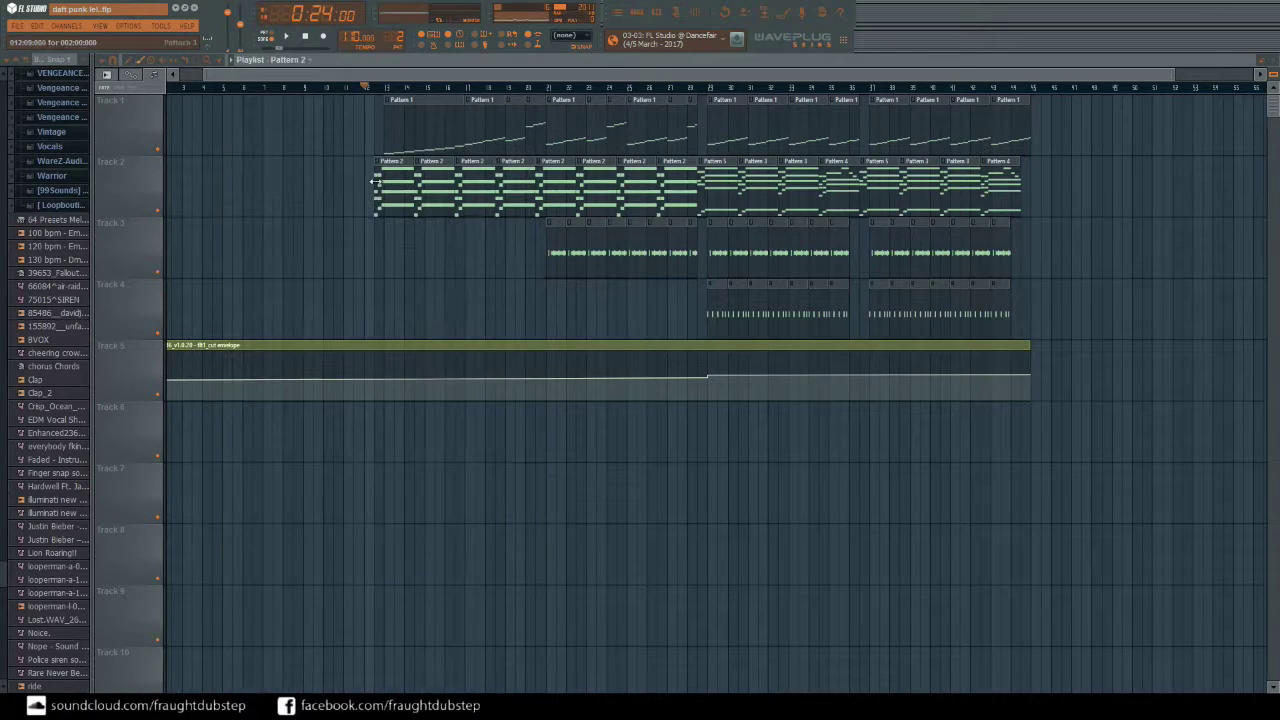
Play the song briefly, soloing Track 2 and then unsoloing it
key(space)
right_click(157, 210)
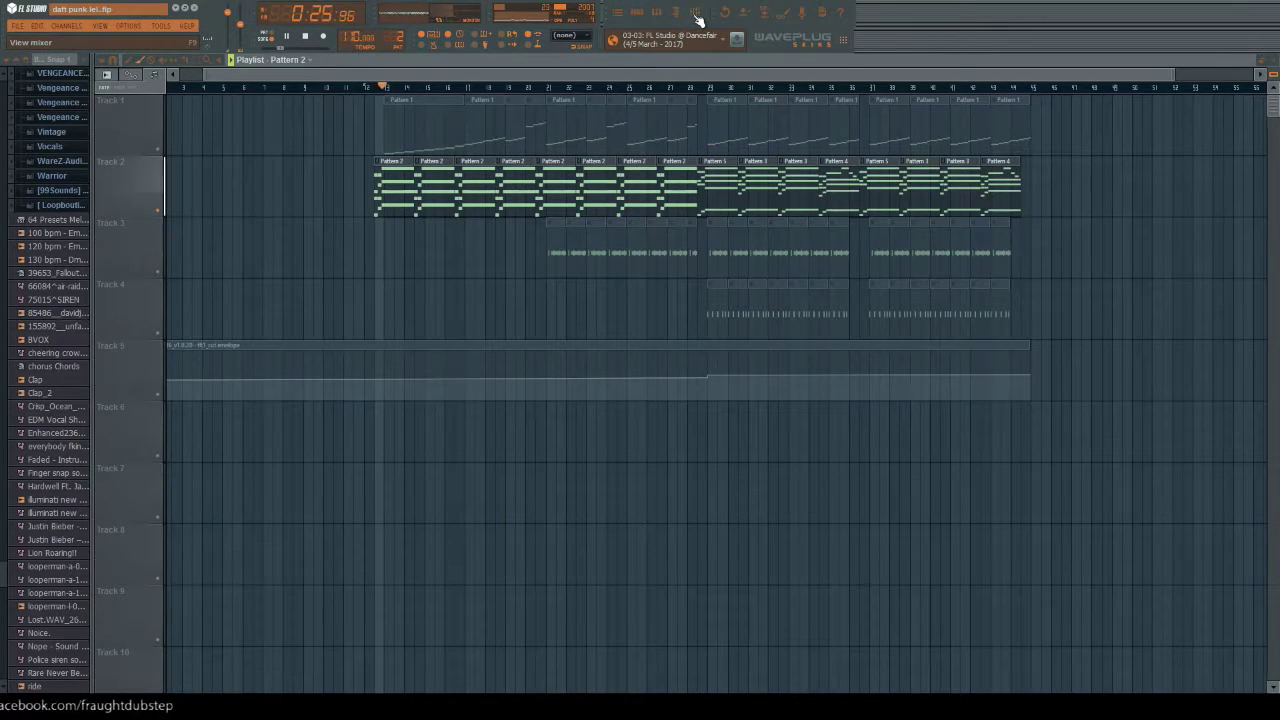
right_click(157, 212)
key(space)
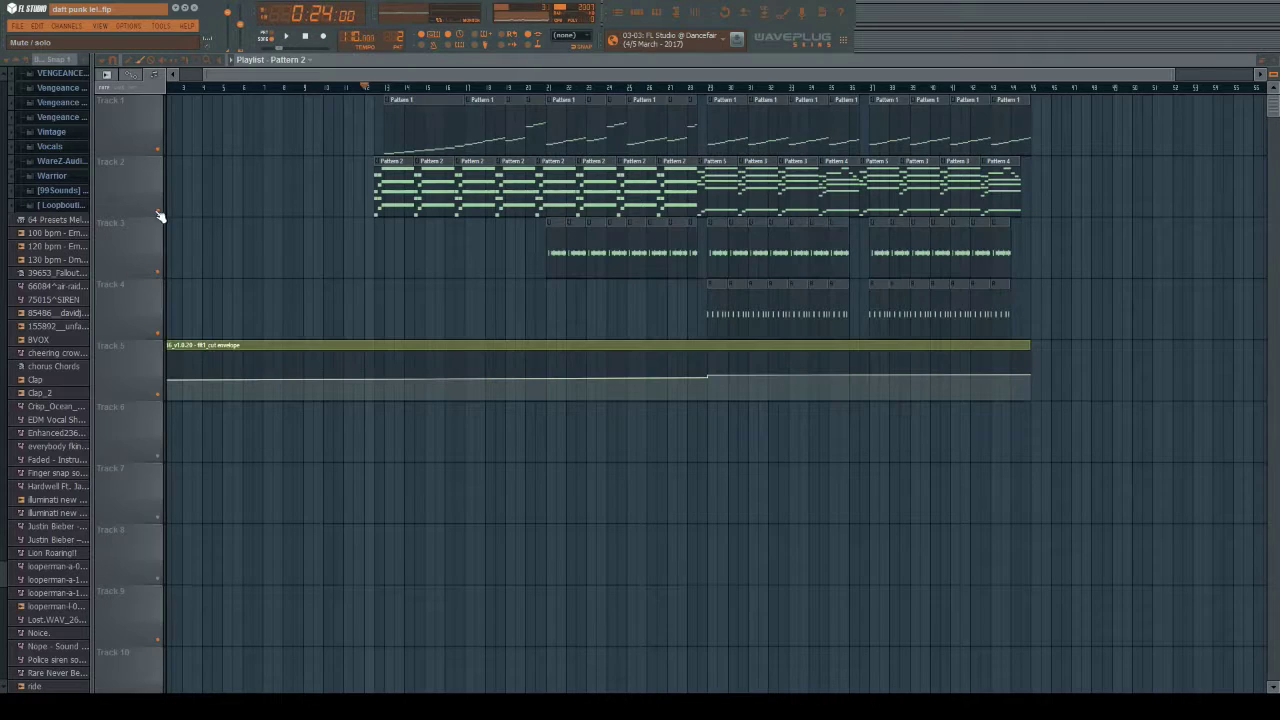
Restart the song with all tracks playing and bring the mixer back up
scroll(380, 537, down, 6)
scroll(491, 274, up, 3)
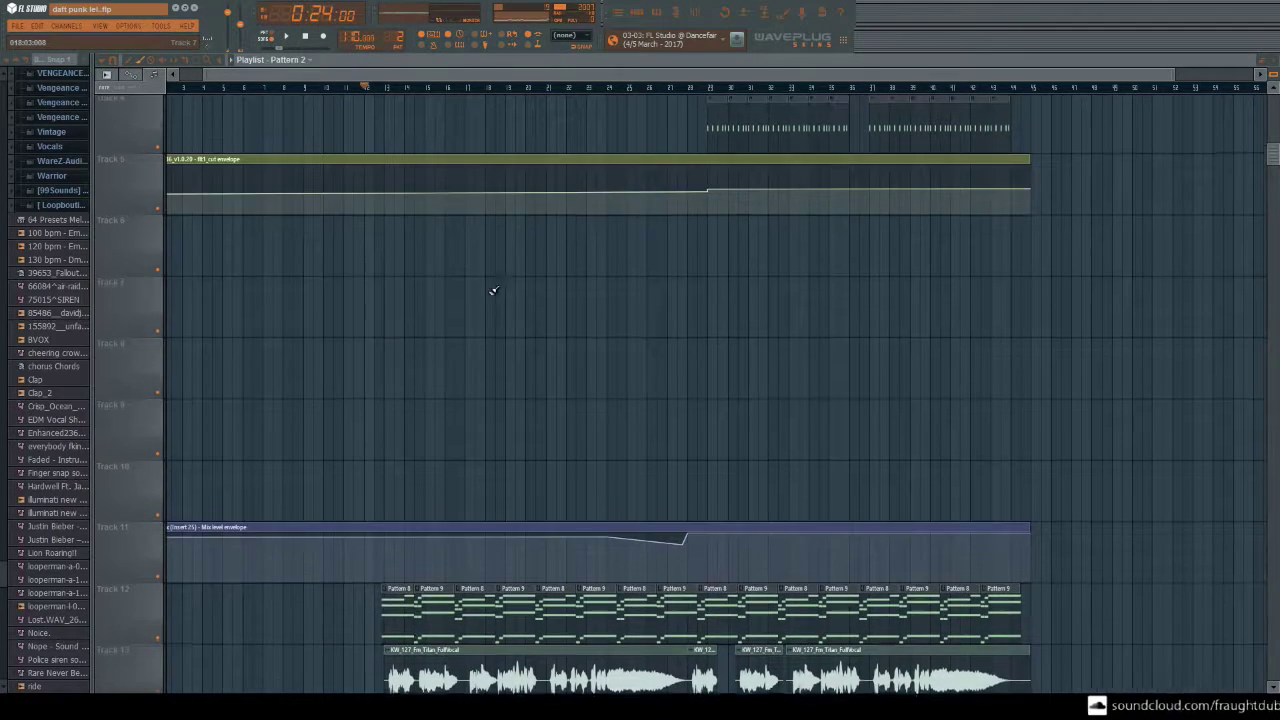
key(space)
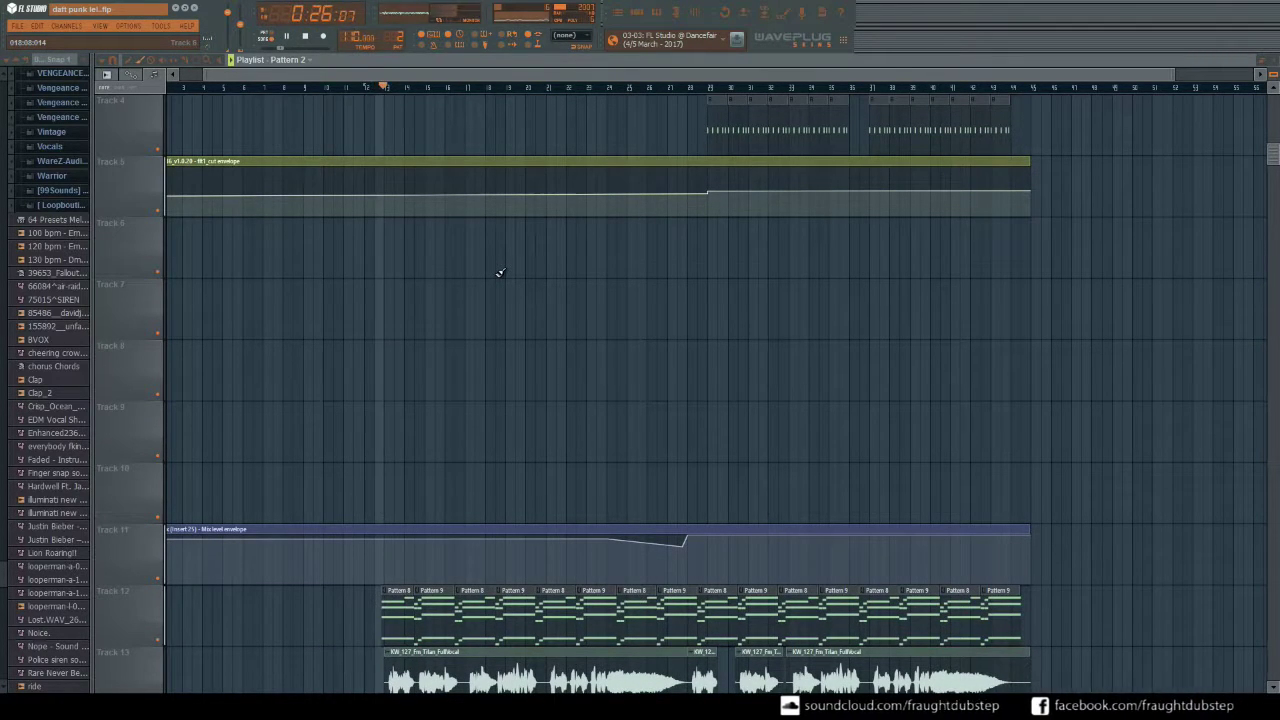
click(697, 18)
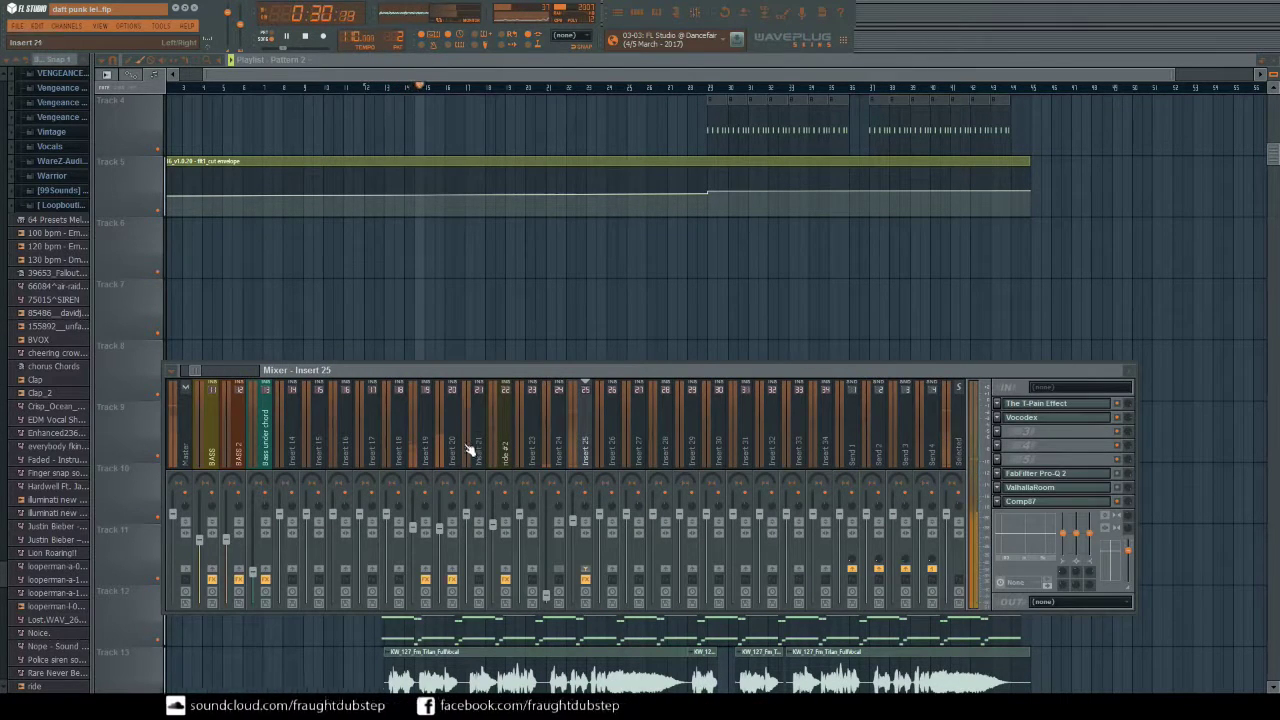
Shift the mixer strips, hide the mixer to show the Playlist, and stop playback
drag(193, 372, 154, 372)
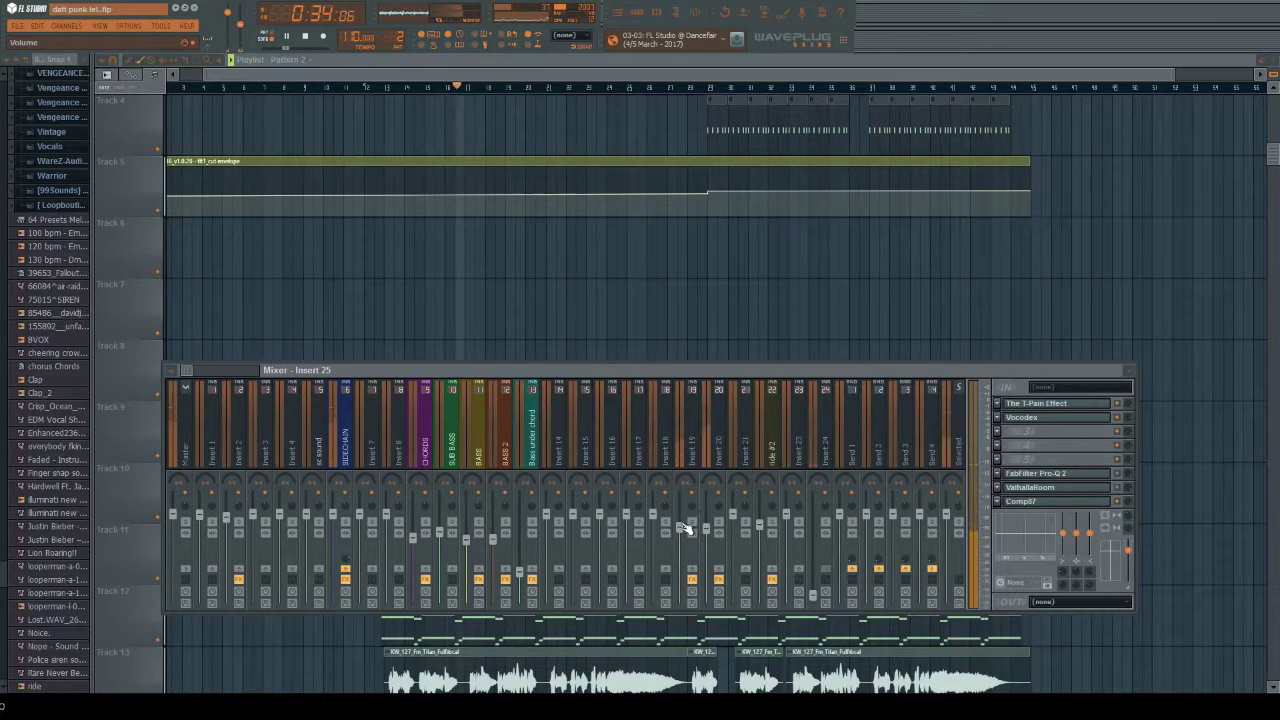
key(F9)
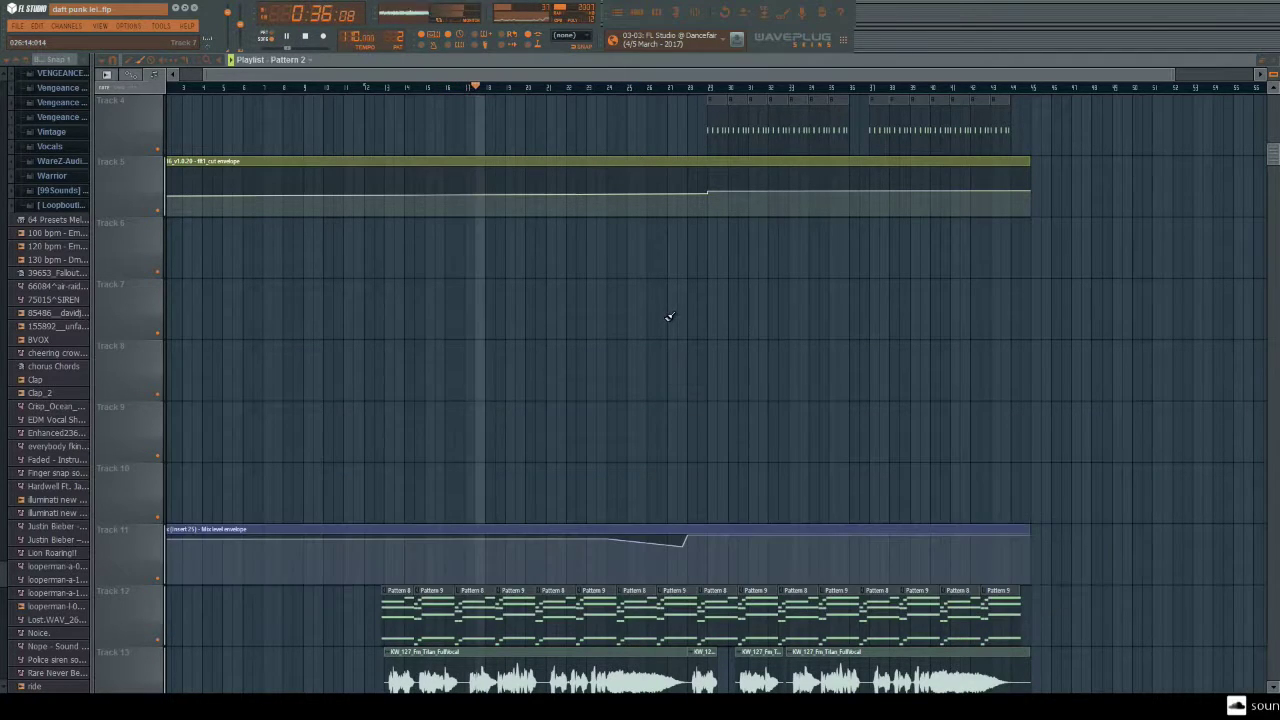
scroll(672, 350, up, 3)
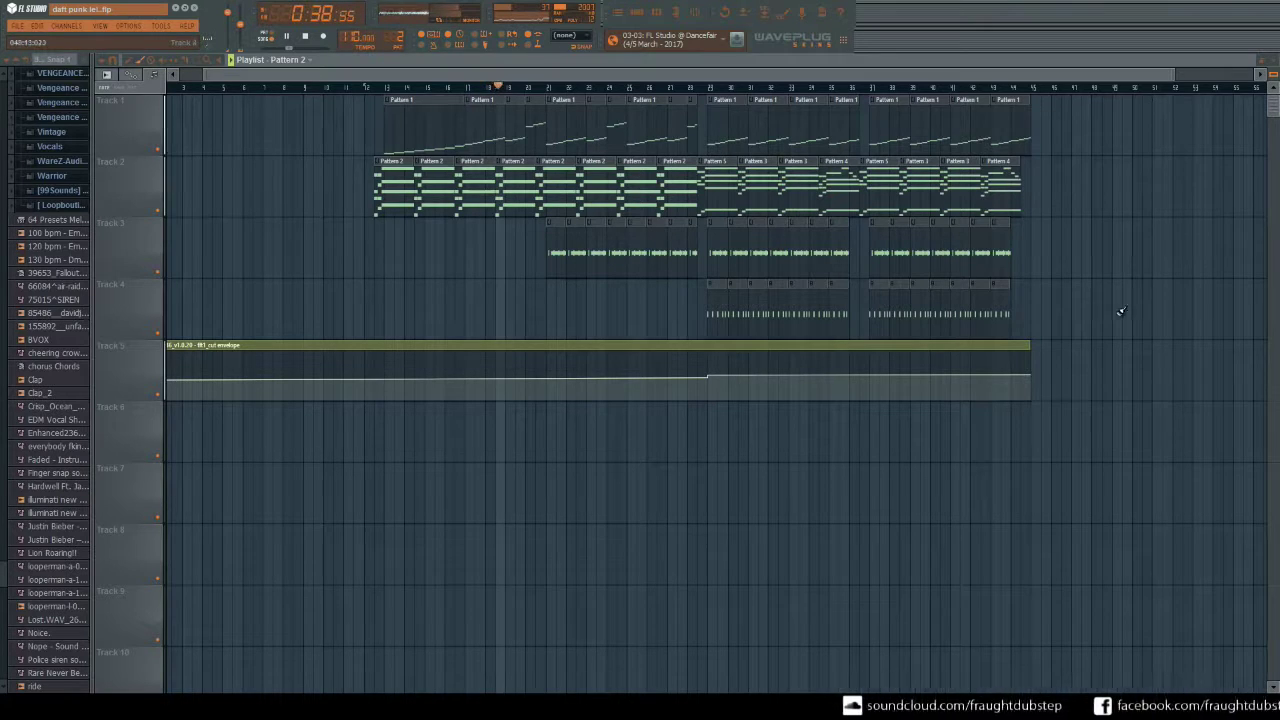
key(space)
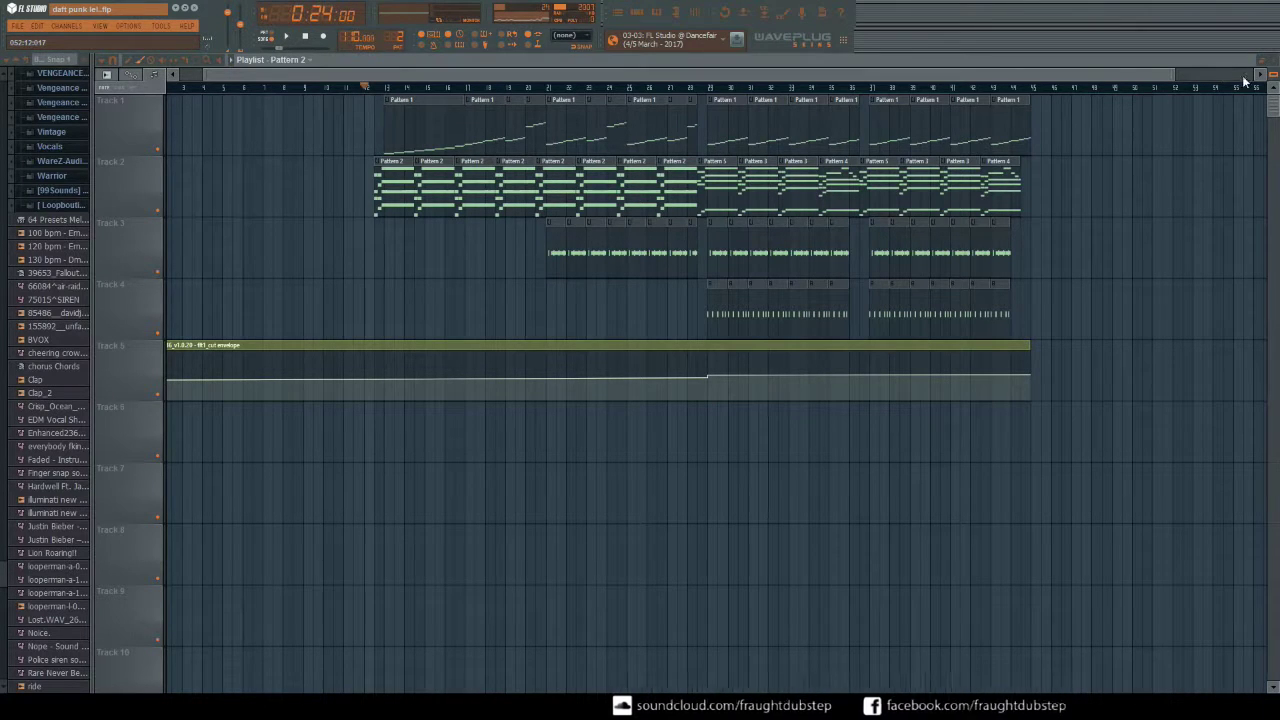
click(697, 18)
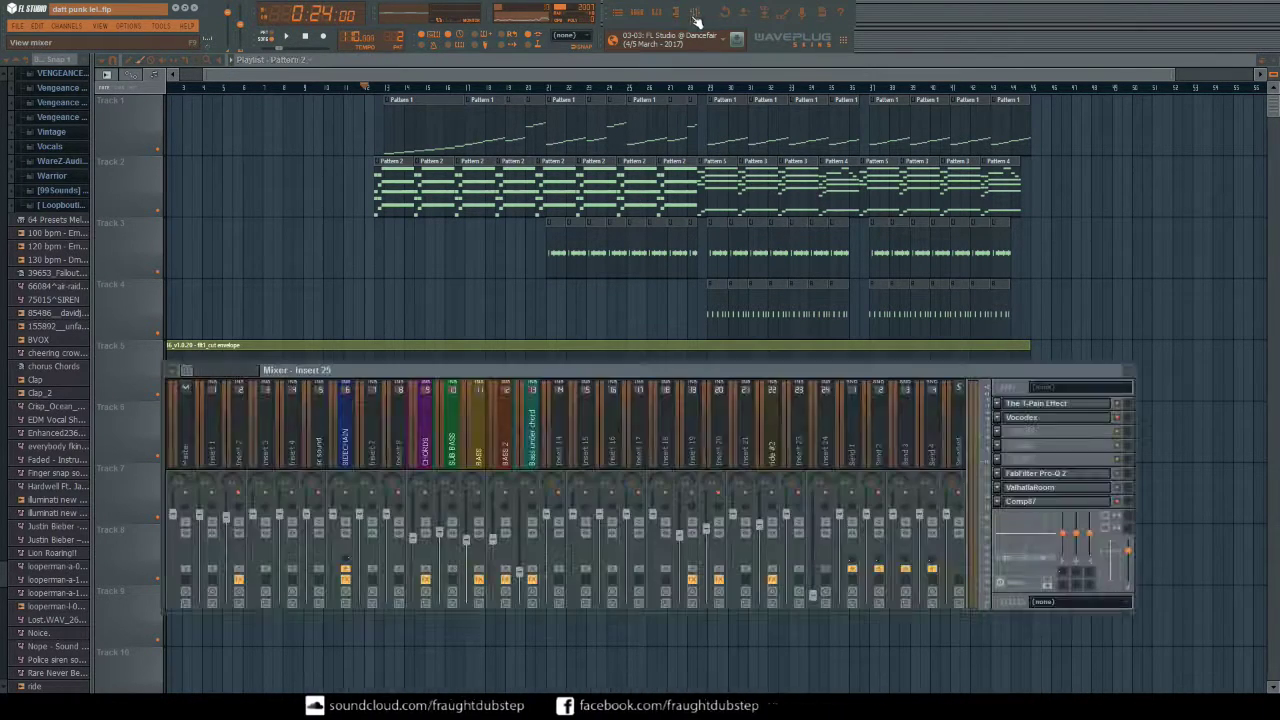
click(771, 440)
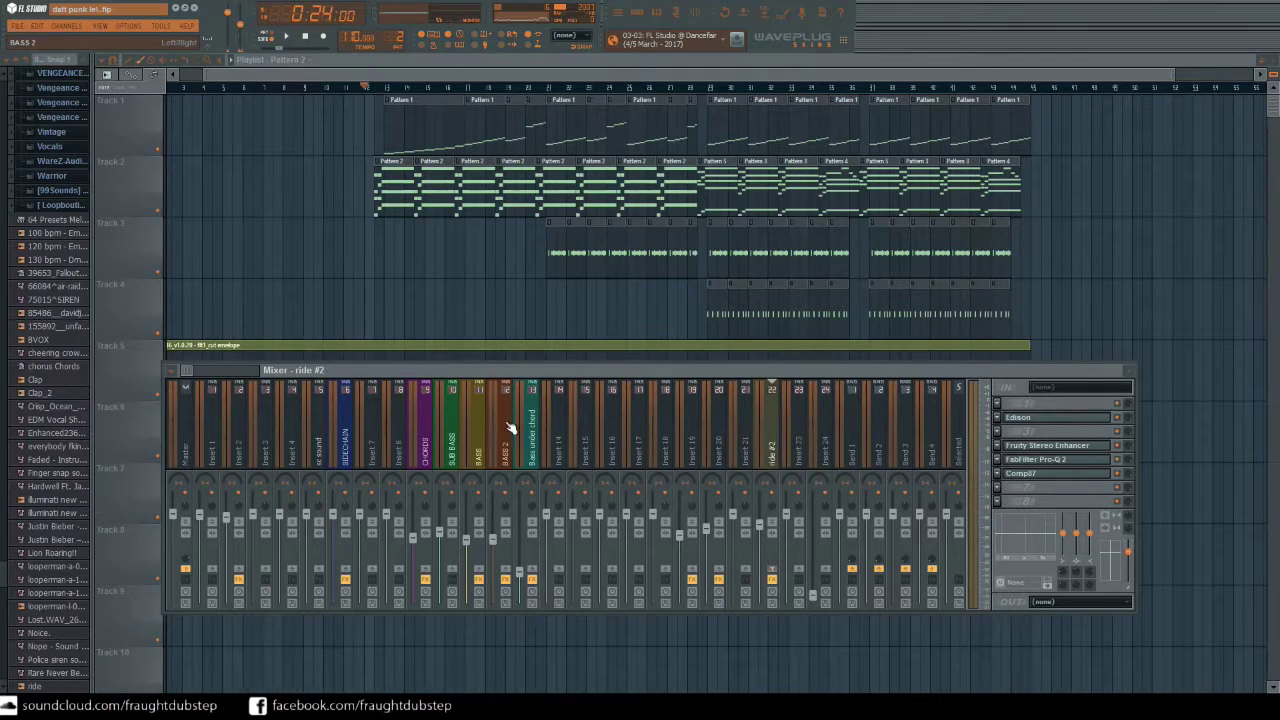
drag(186, 376, 204, 378)
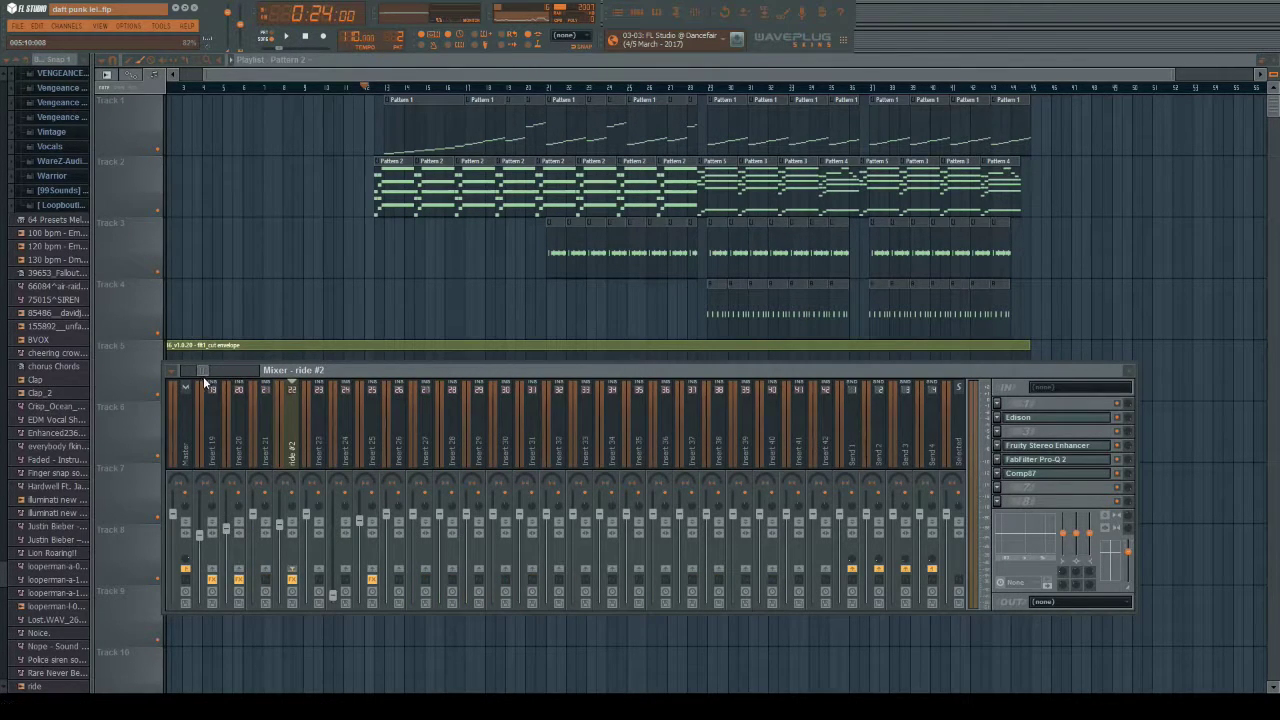
click(373, 444)
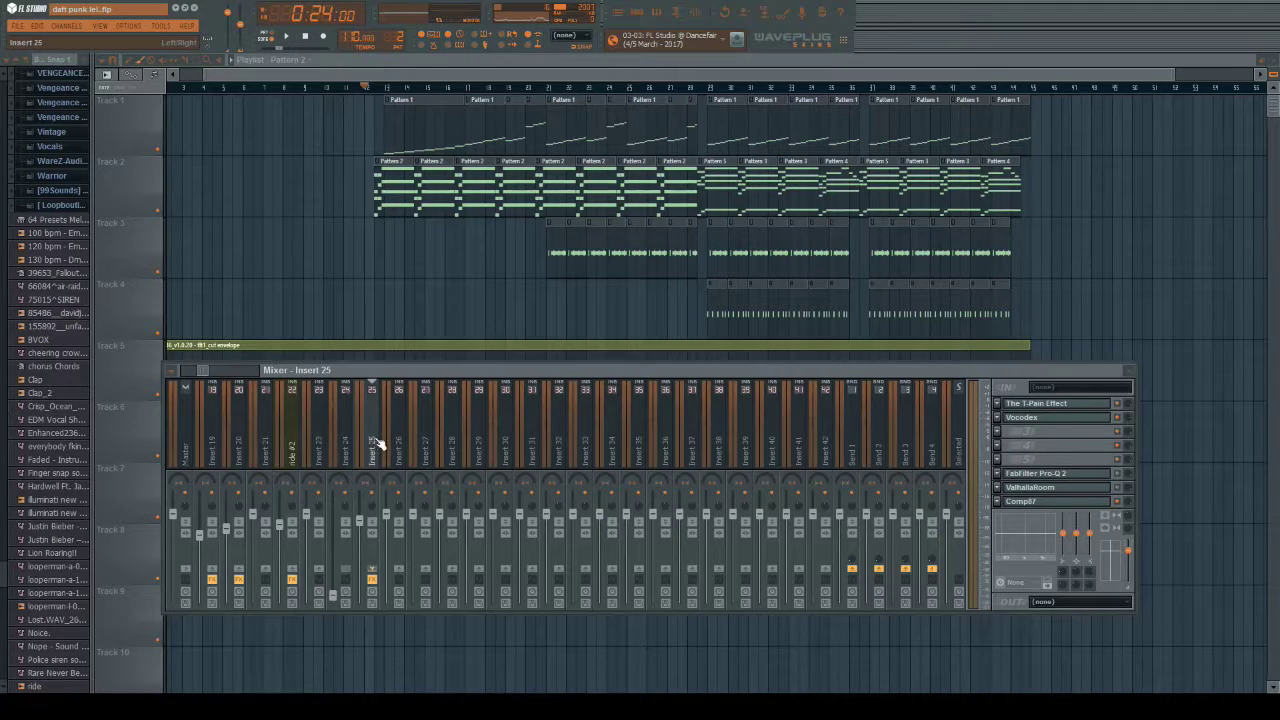
click(1045, 422)
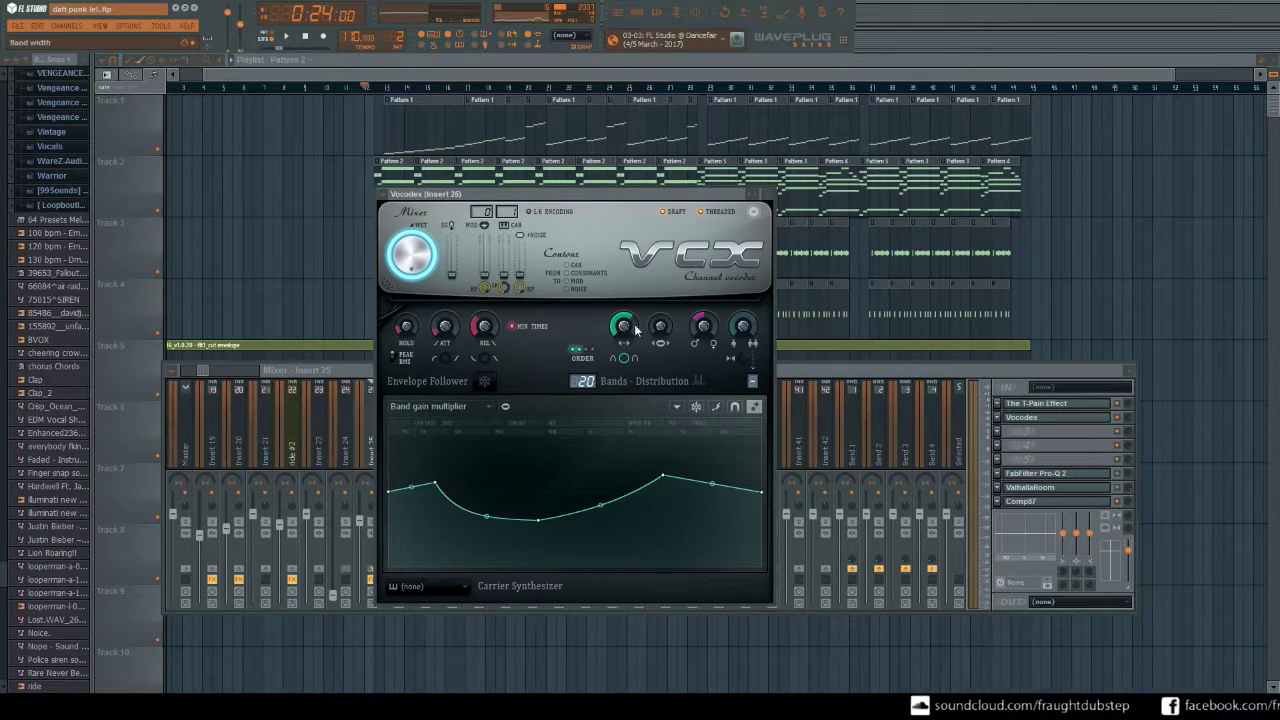
drag(779, 195, 811, 203)
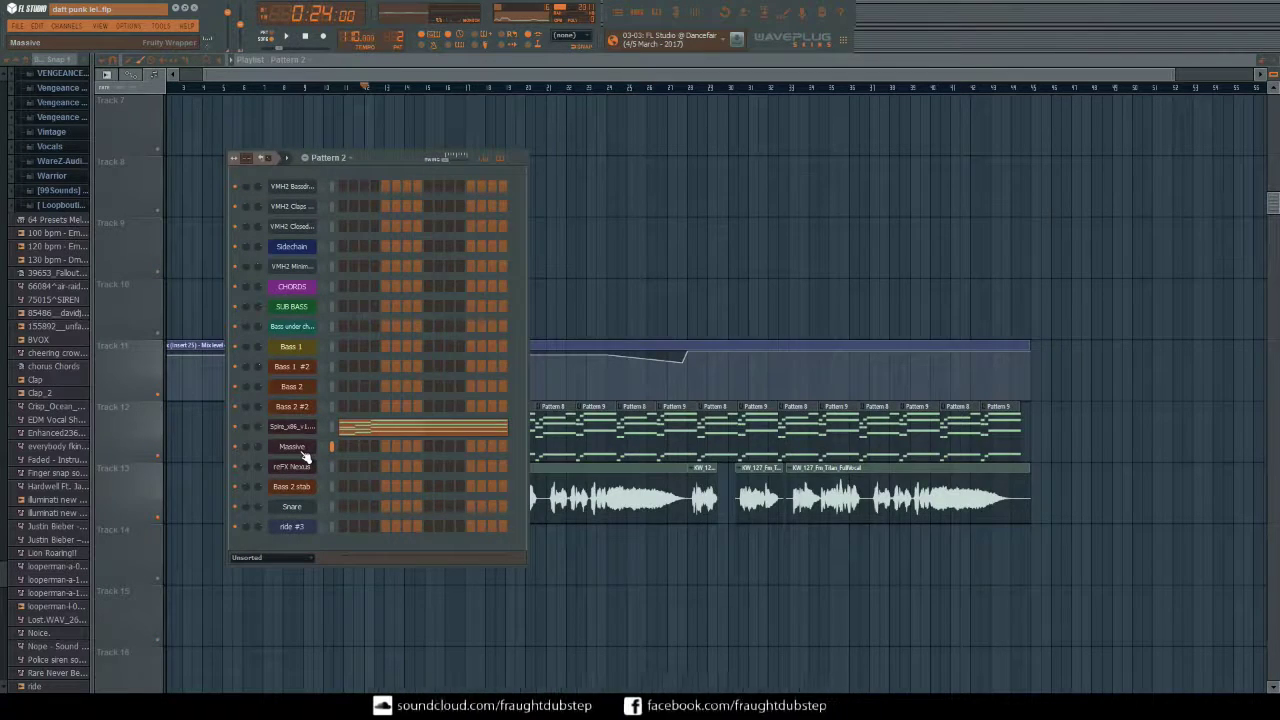
click(292, 447)
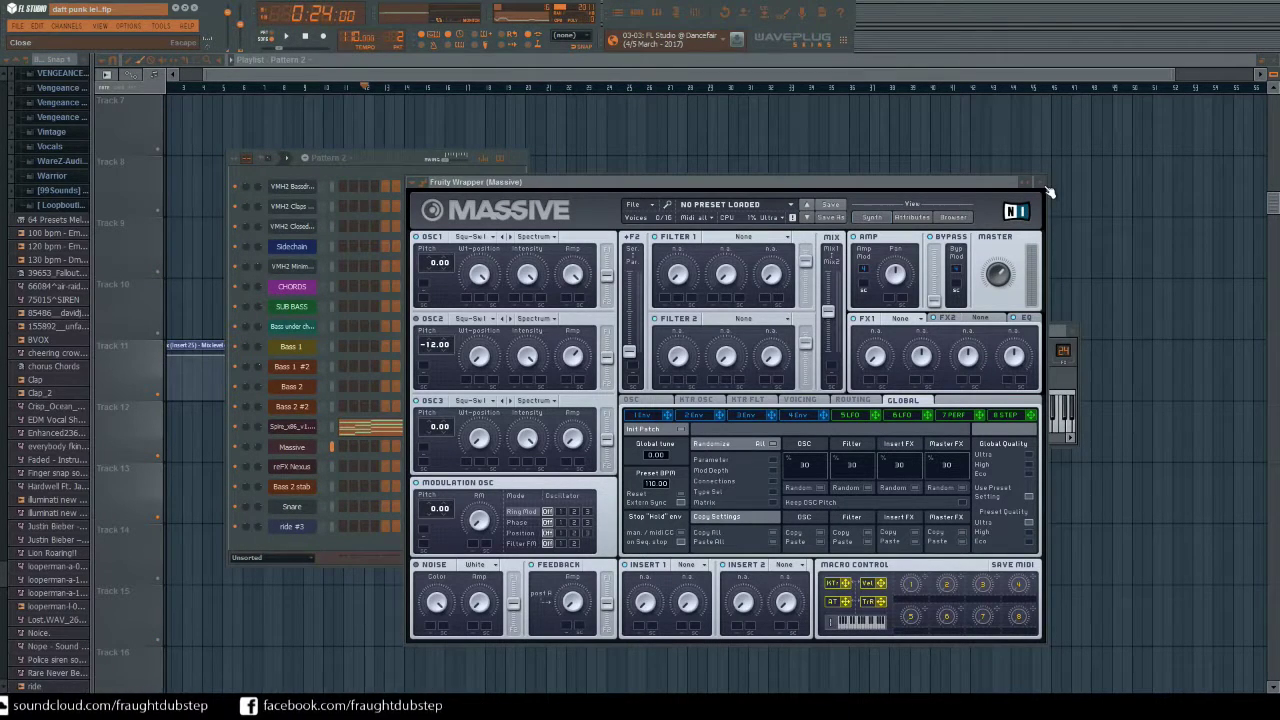
click(912, 318)
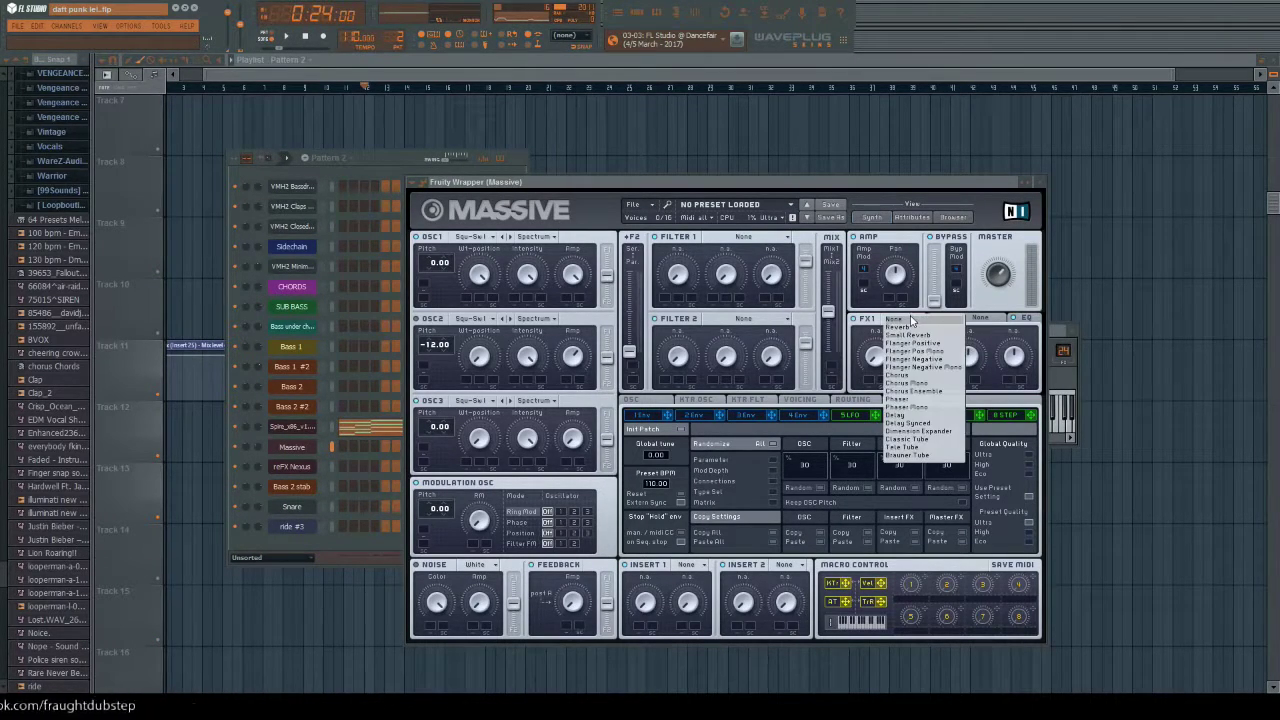
click(980, 192)
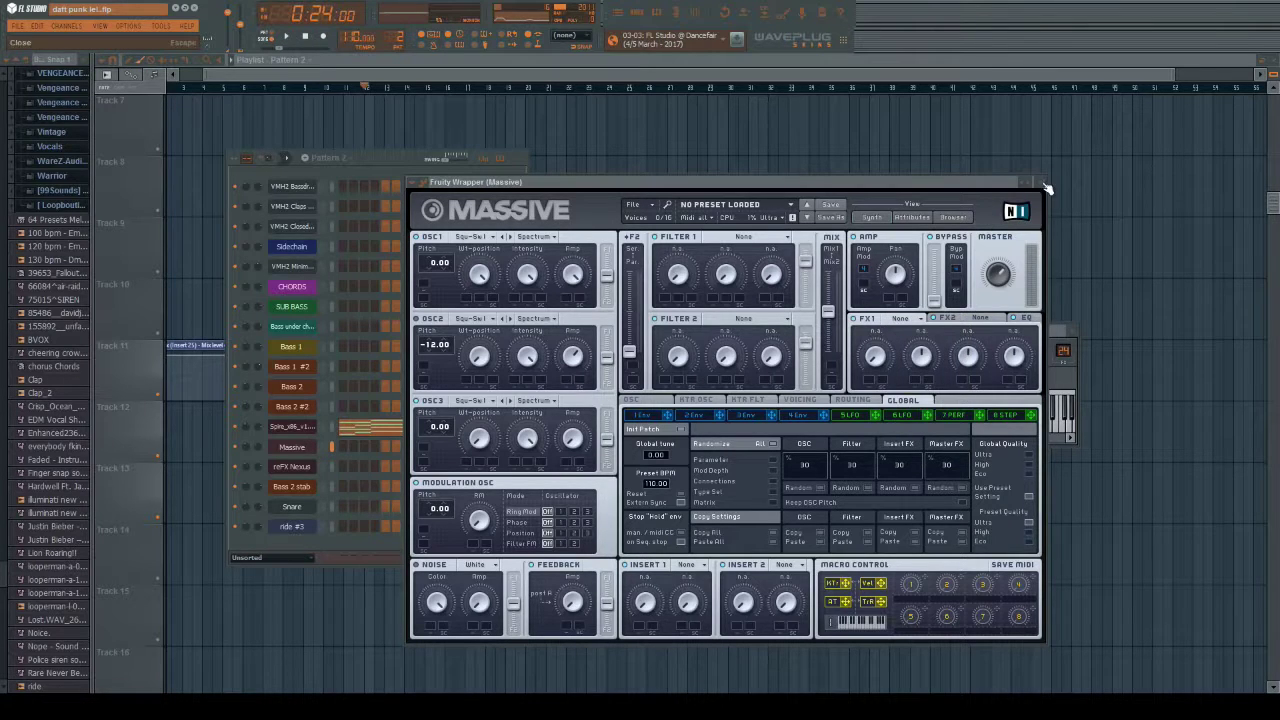
click(1036, 183)
click(1076, 337)
key(F6)
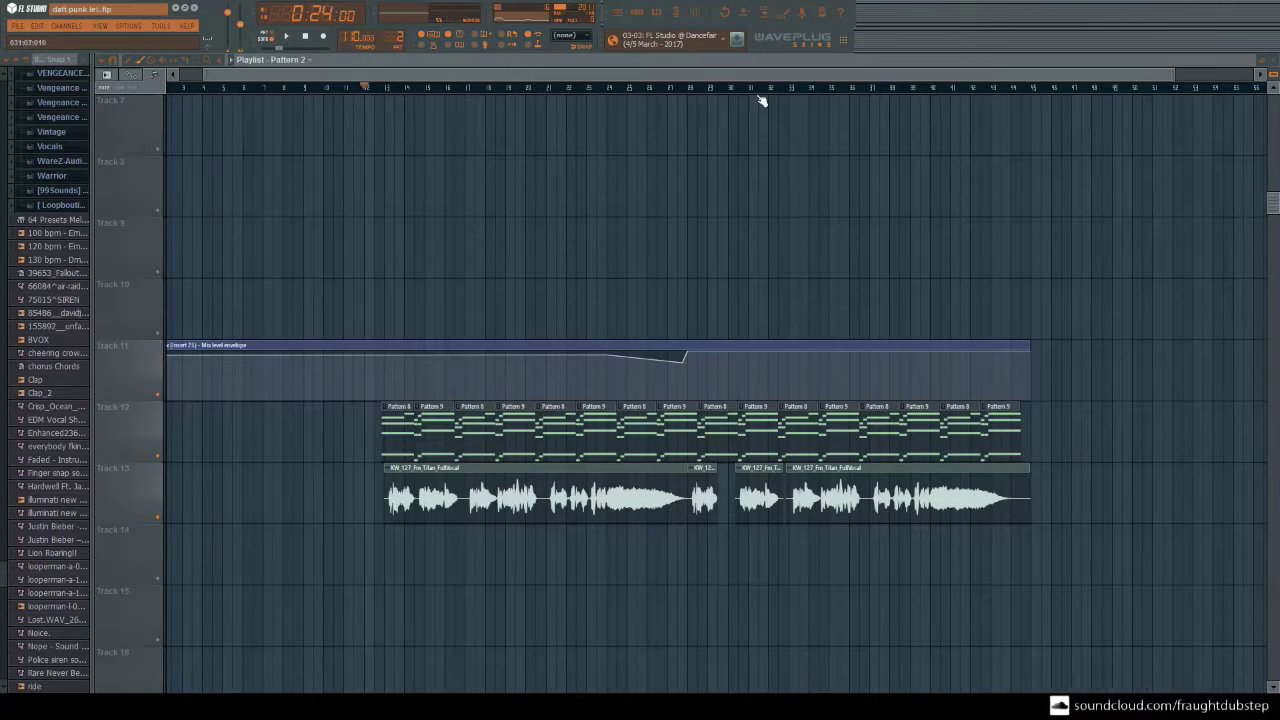
click(705, 24)
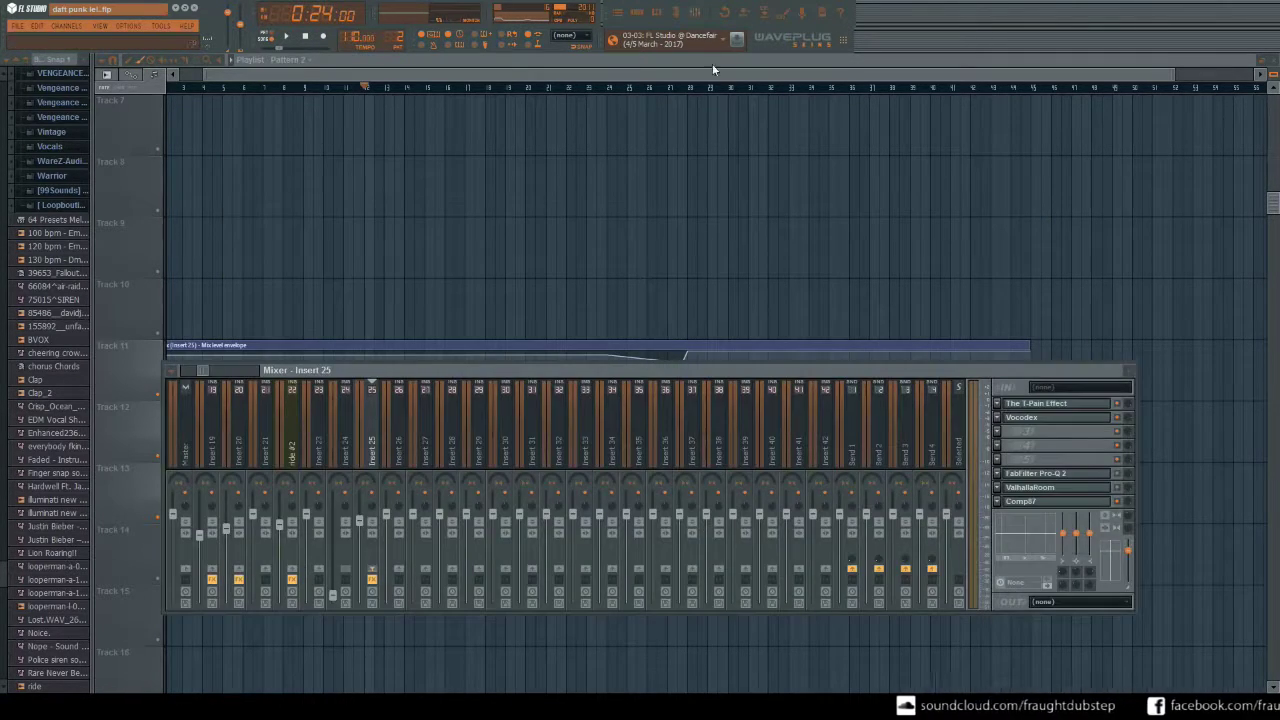
click(1033, 419)
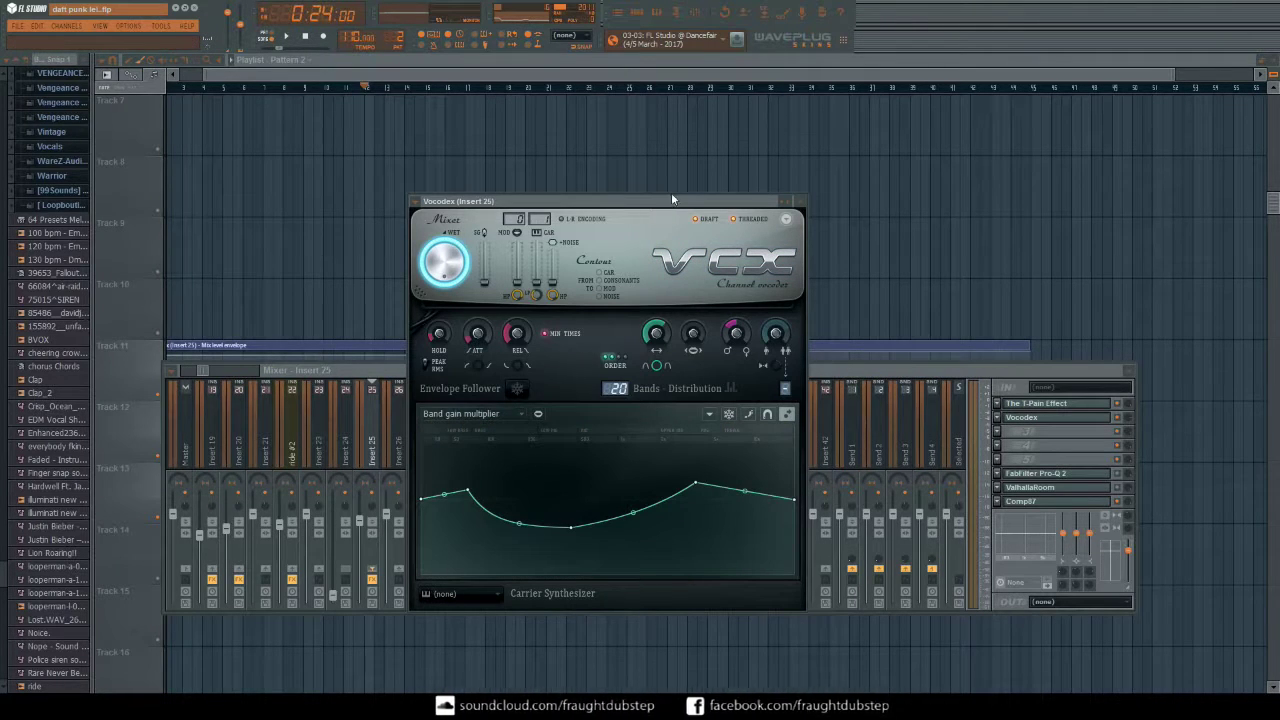
drag(685, 200, 708, 153)
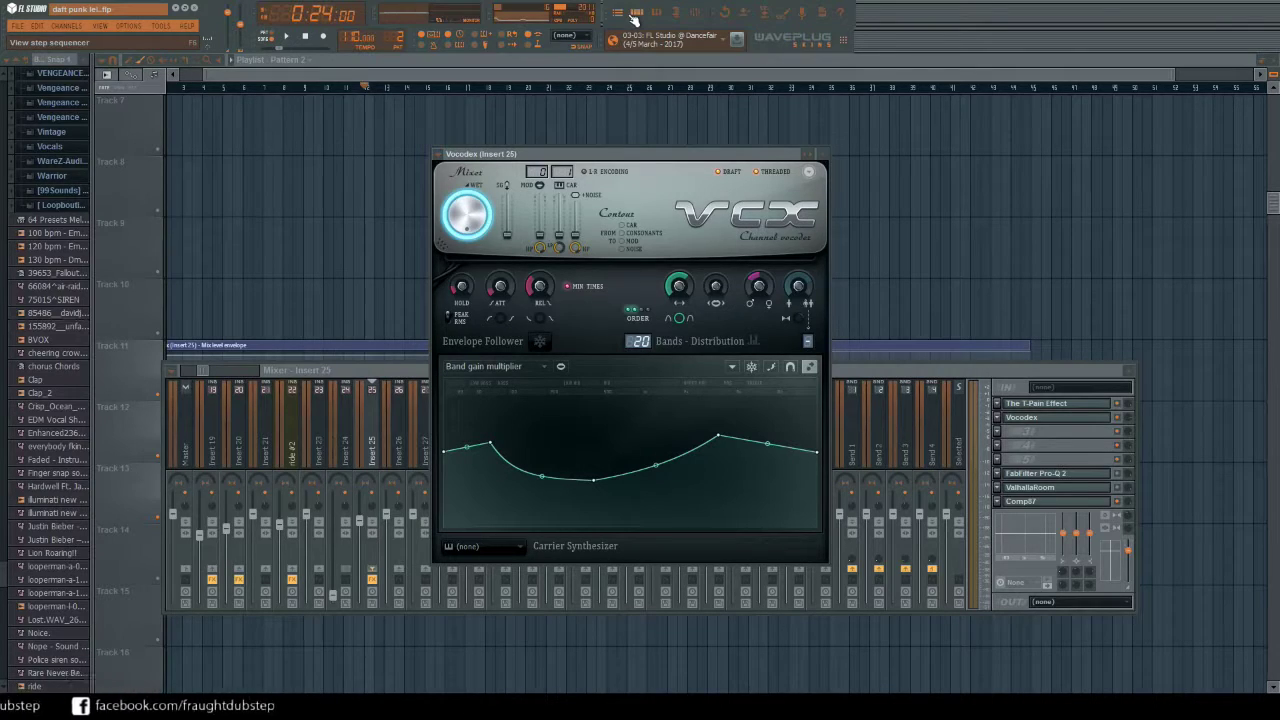
click(664, 72)
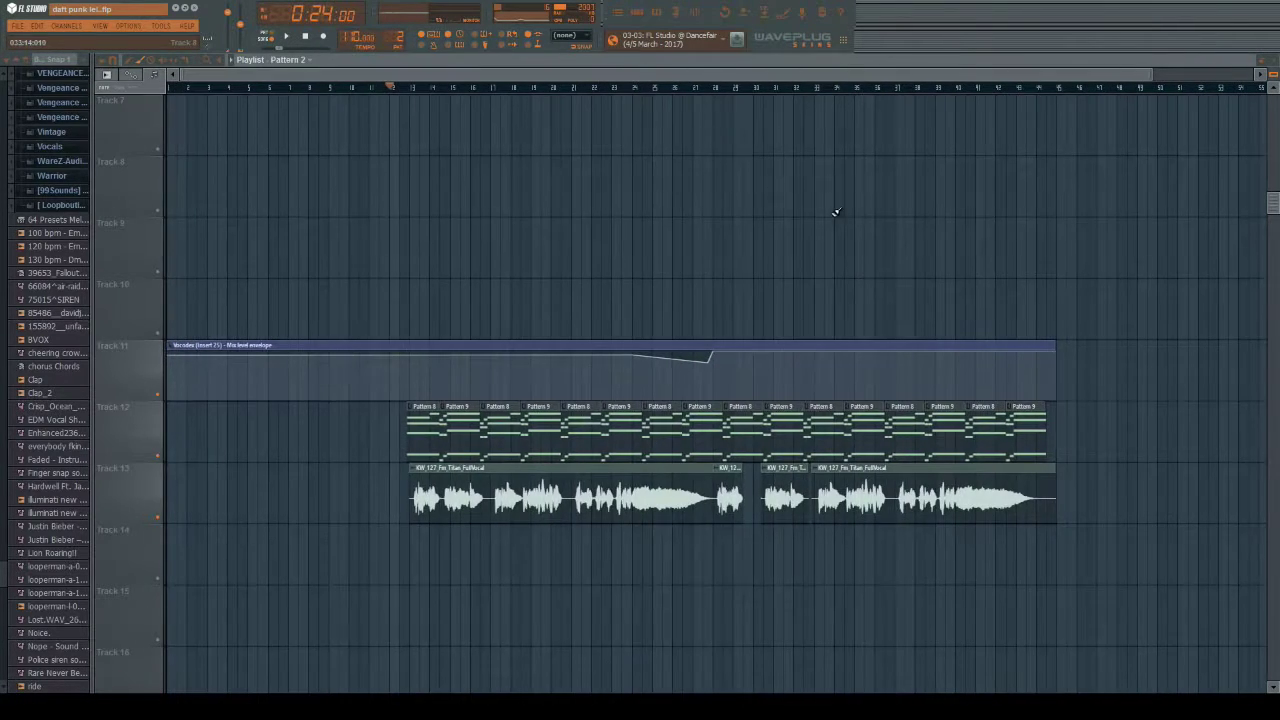
scroll(830, 212, up, 4)
scroll(830, 212, up, 2)
scroll(957, 240, down, 6)
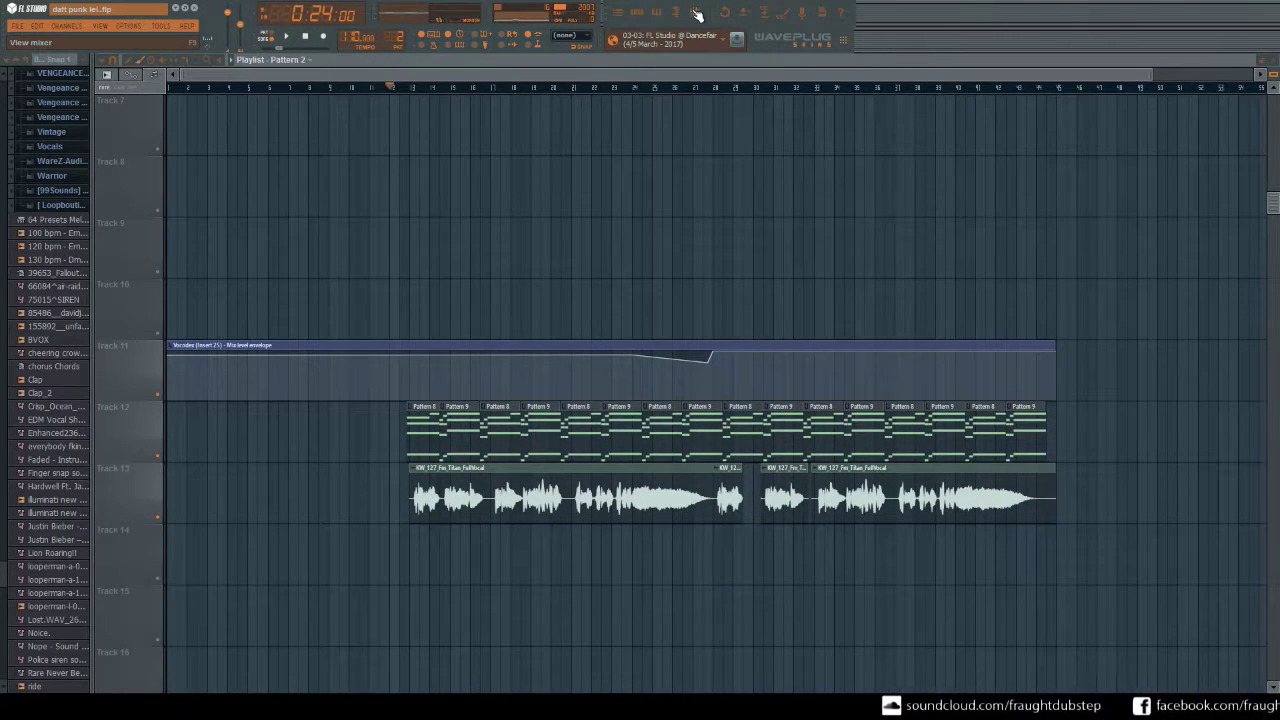
scroll(1221, 176, down, 4)
scroll(1221, 176, up, 2)
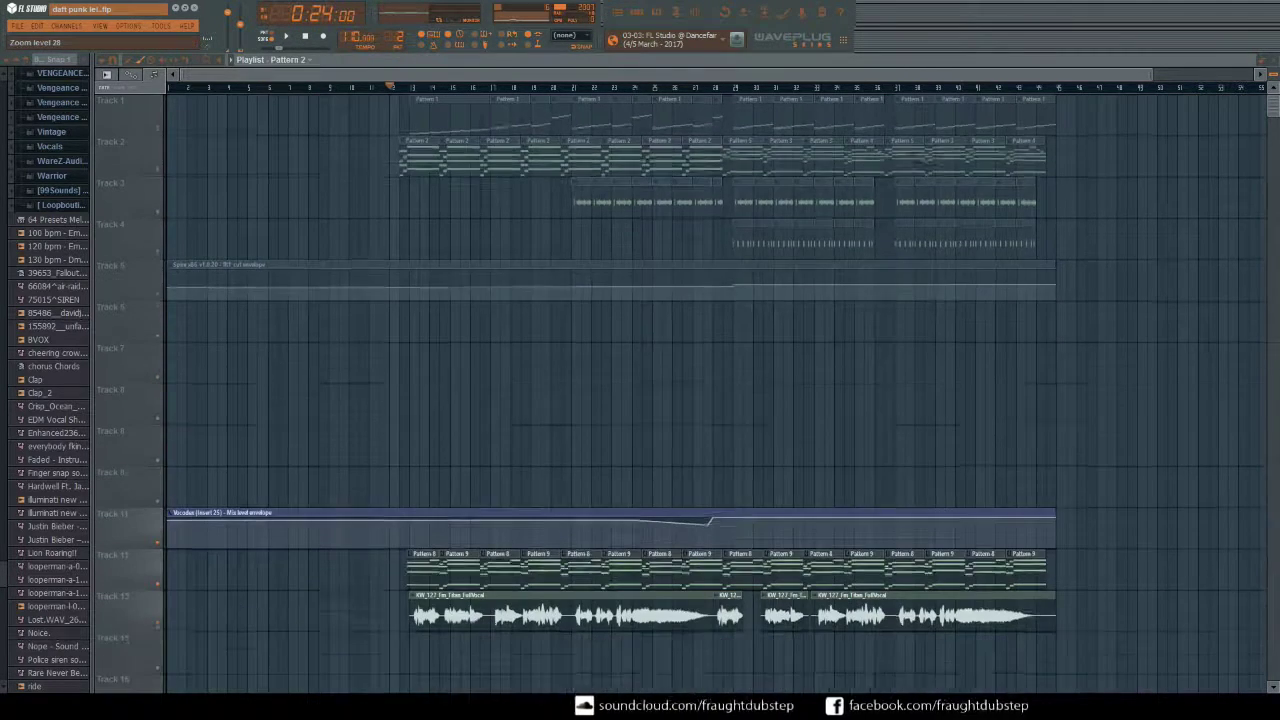
scroll(1194, 237, down, 6)
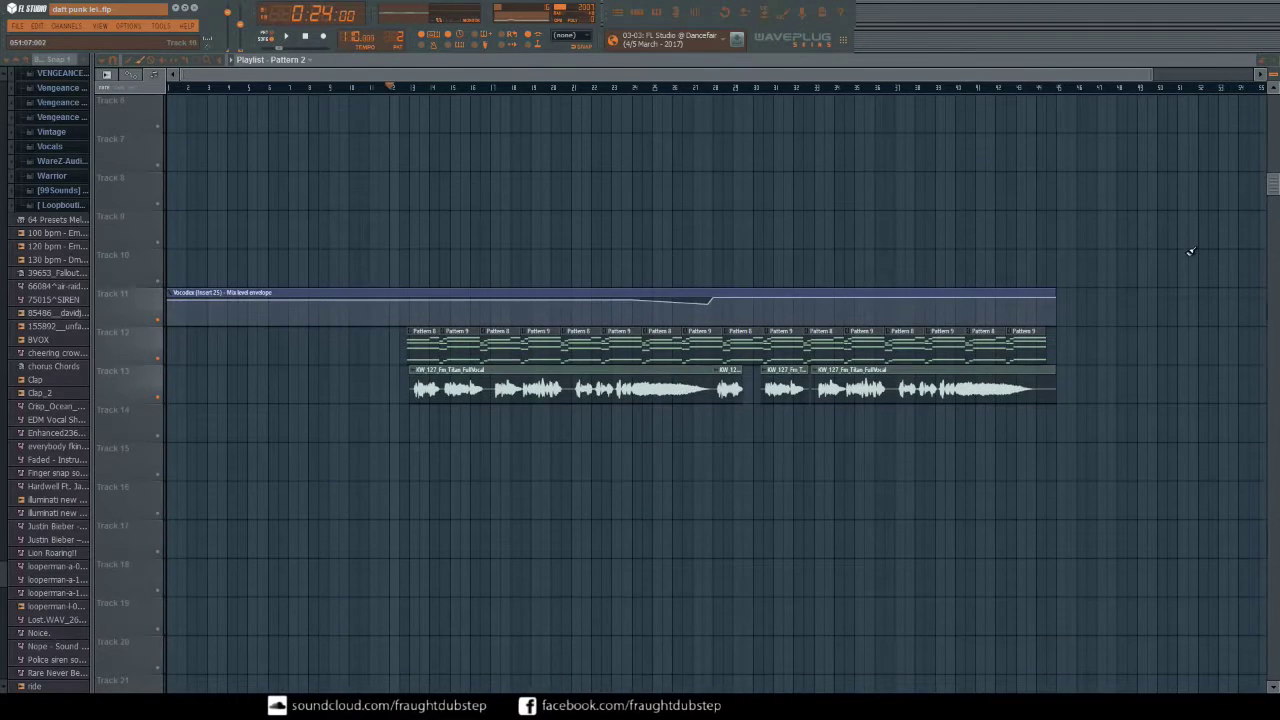
scroll(1190, 251, down, 3)
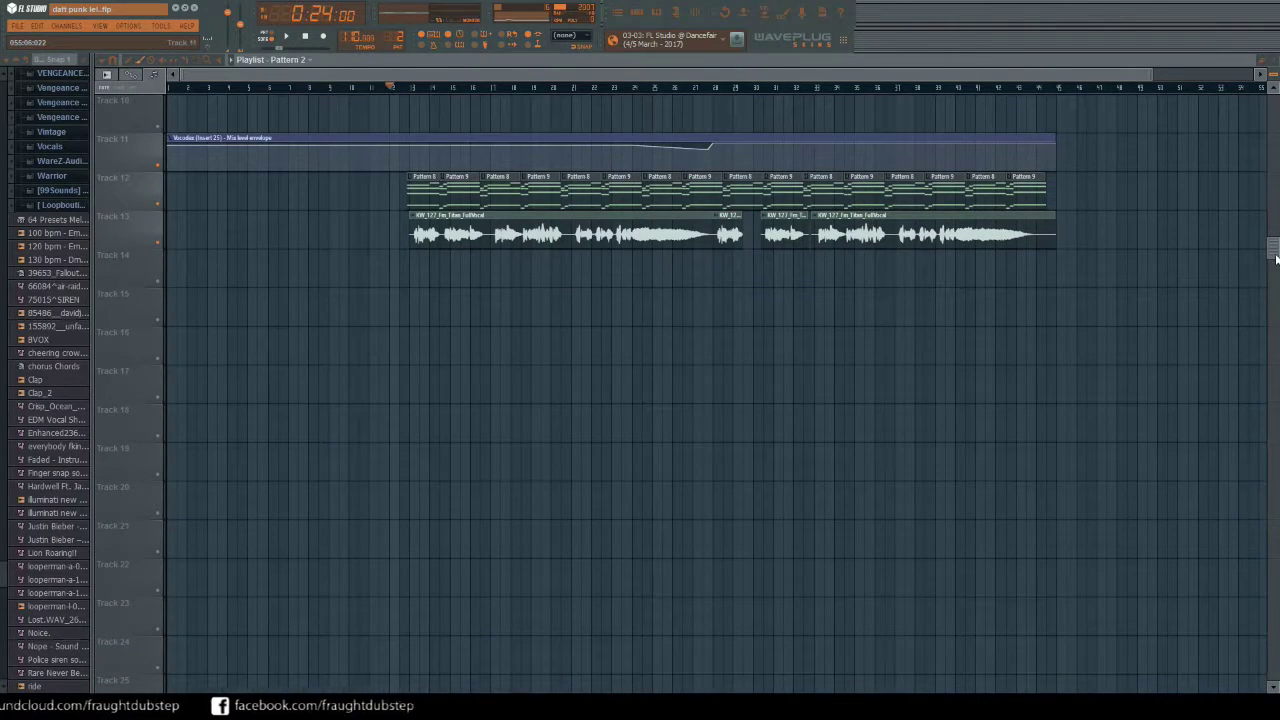
scroll(1275, 248, up, 1)
drag(1275, 248, 1275, 103)
scroll(1195, 212, down, 8)
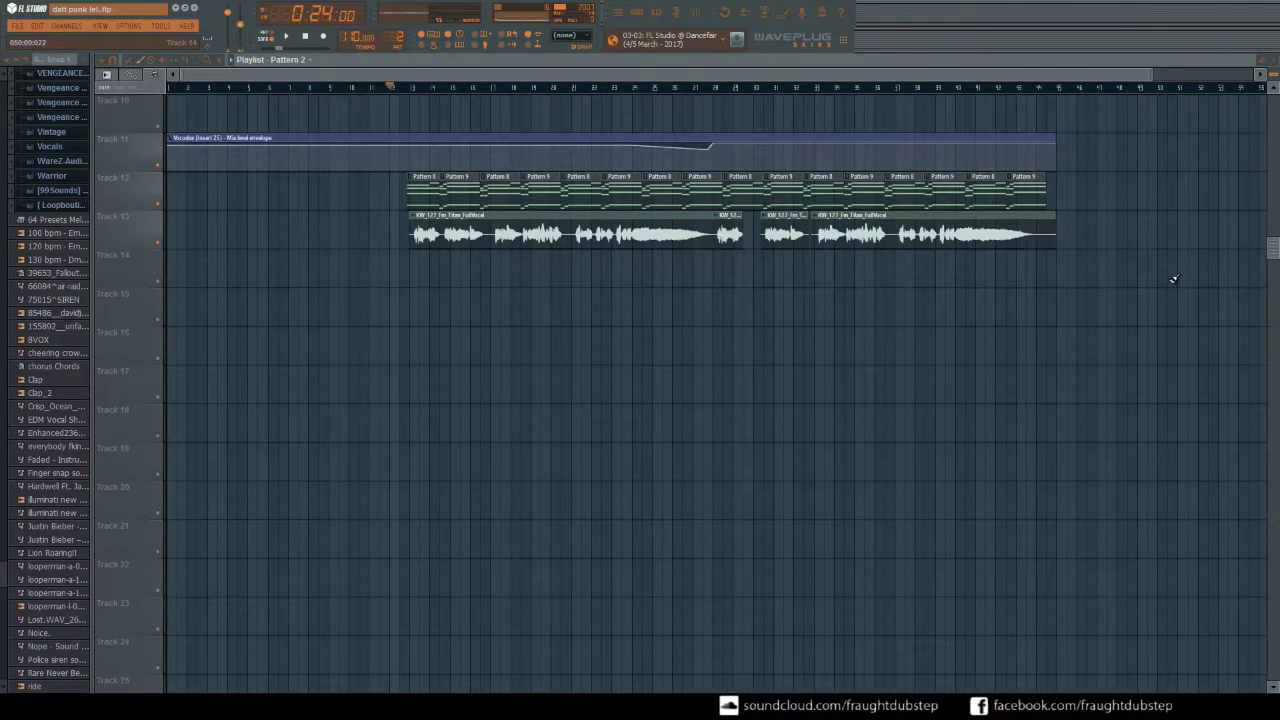
scroll(1171, 280, up, 4)
scroll(1165, 300, up, 5)
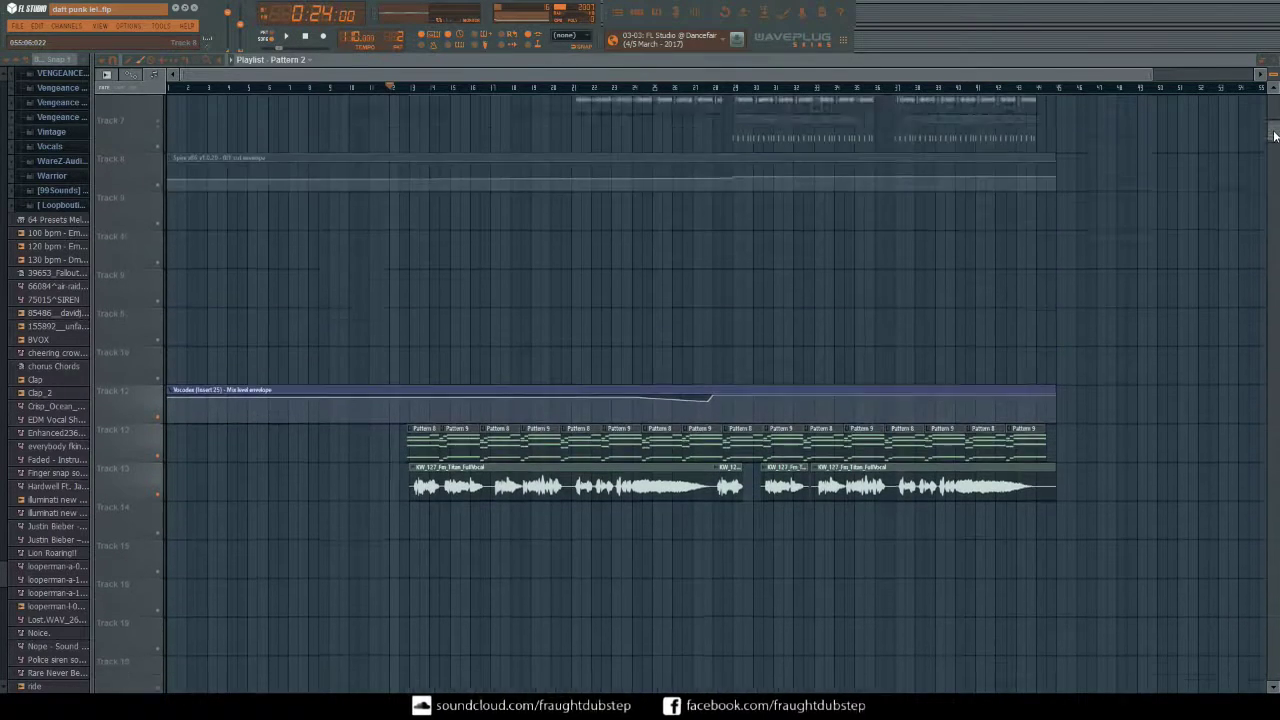